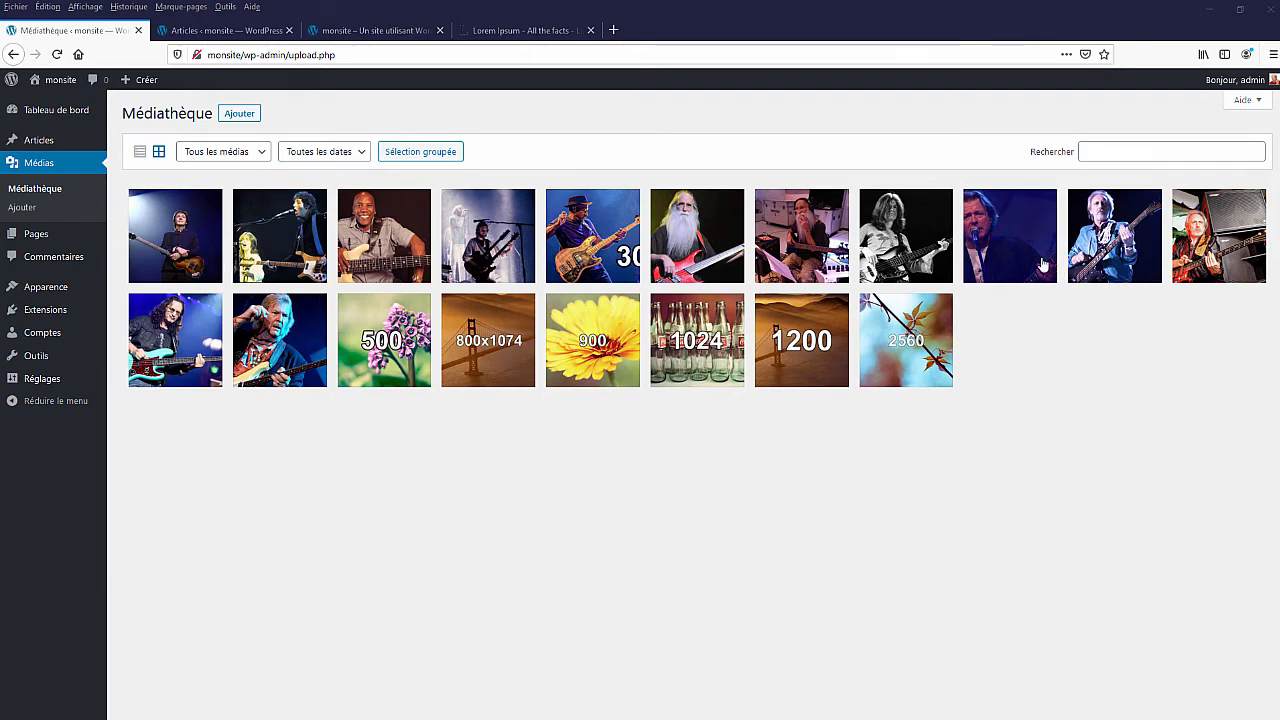
Open the details of paul-mccartney-hofner_violin_bass.jpg and examine its alternative text, caption, description, title and file name
click(163, 245)
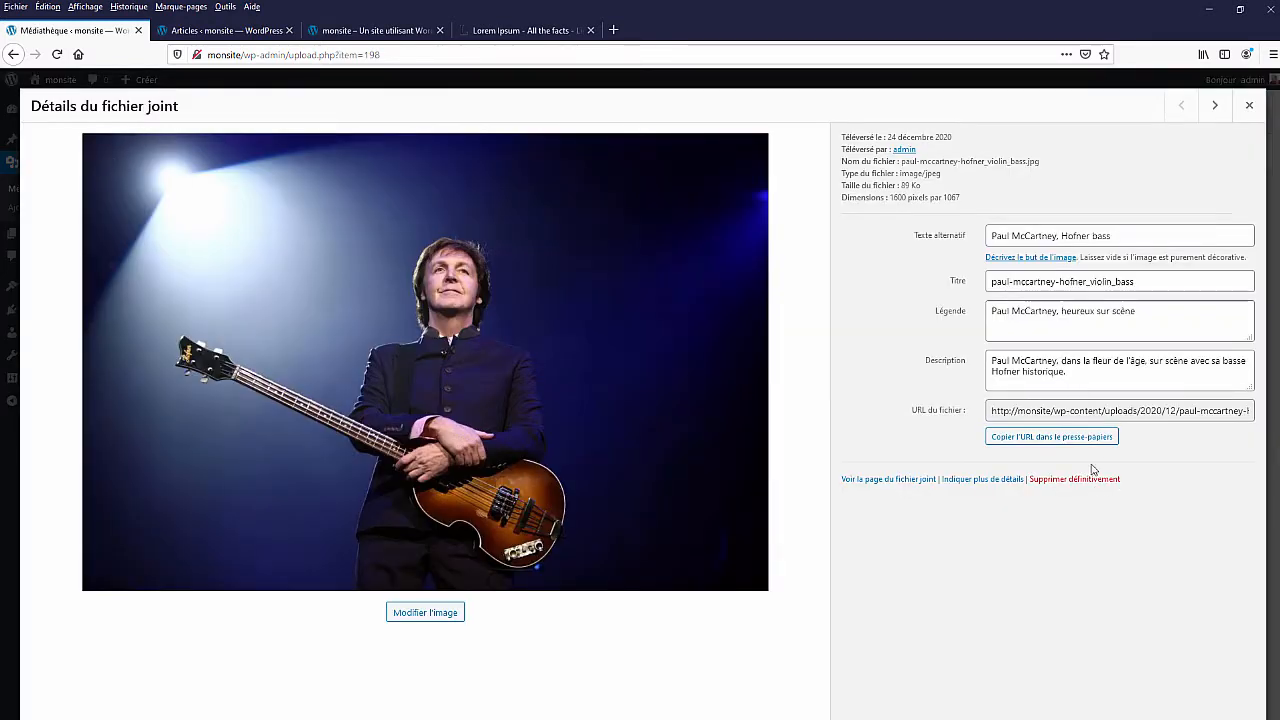
click(1111, 236)
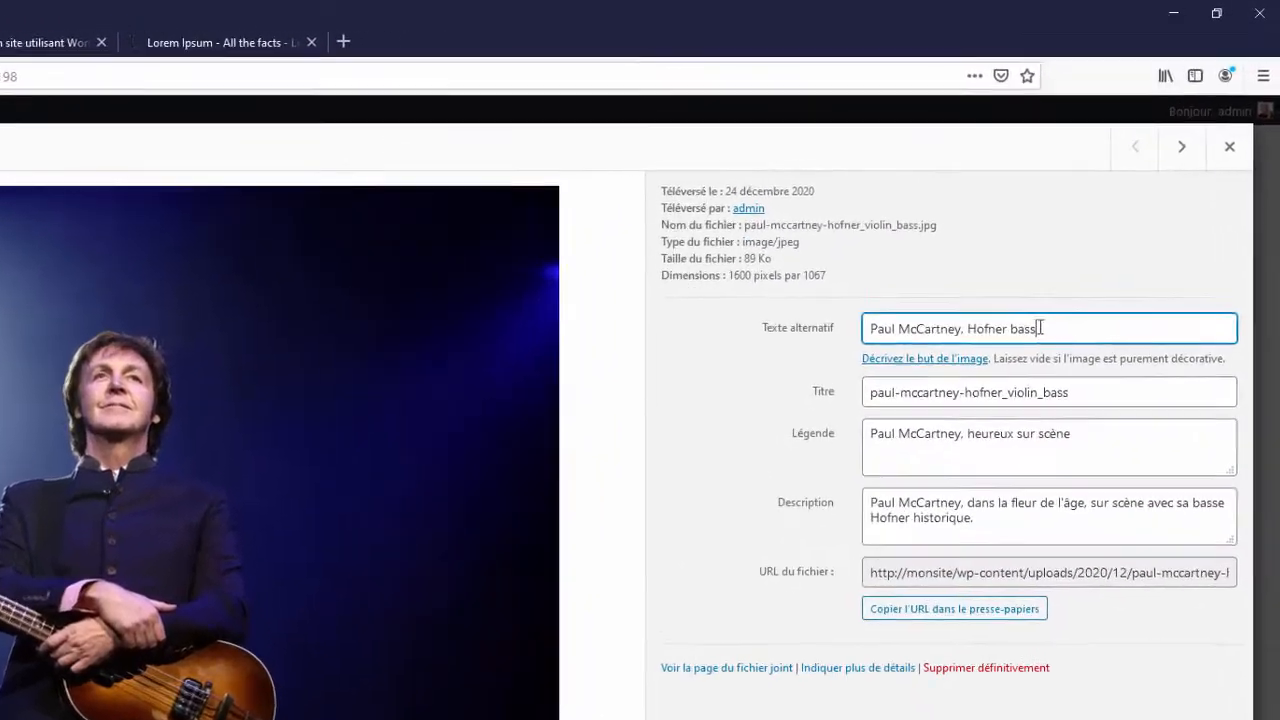
drag(1040, 328, 862, 326)
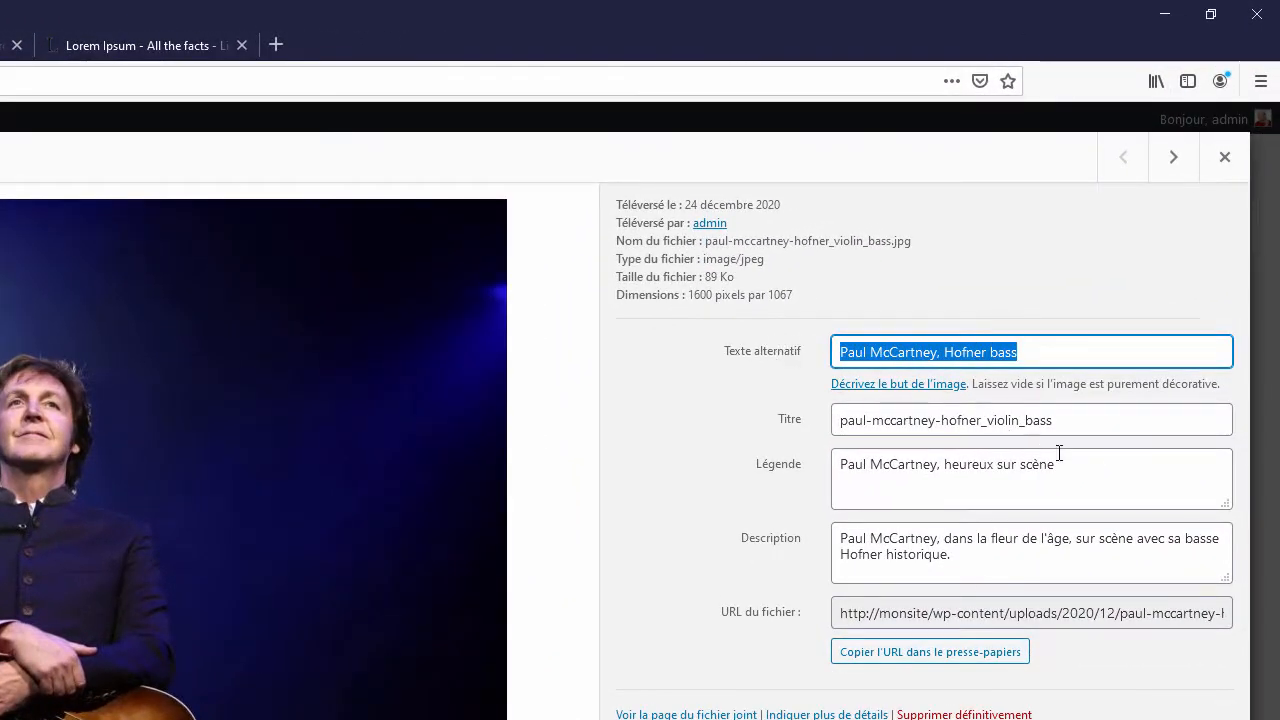
drag(1064, 463, 836, 464)
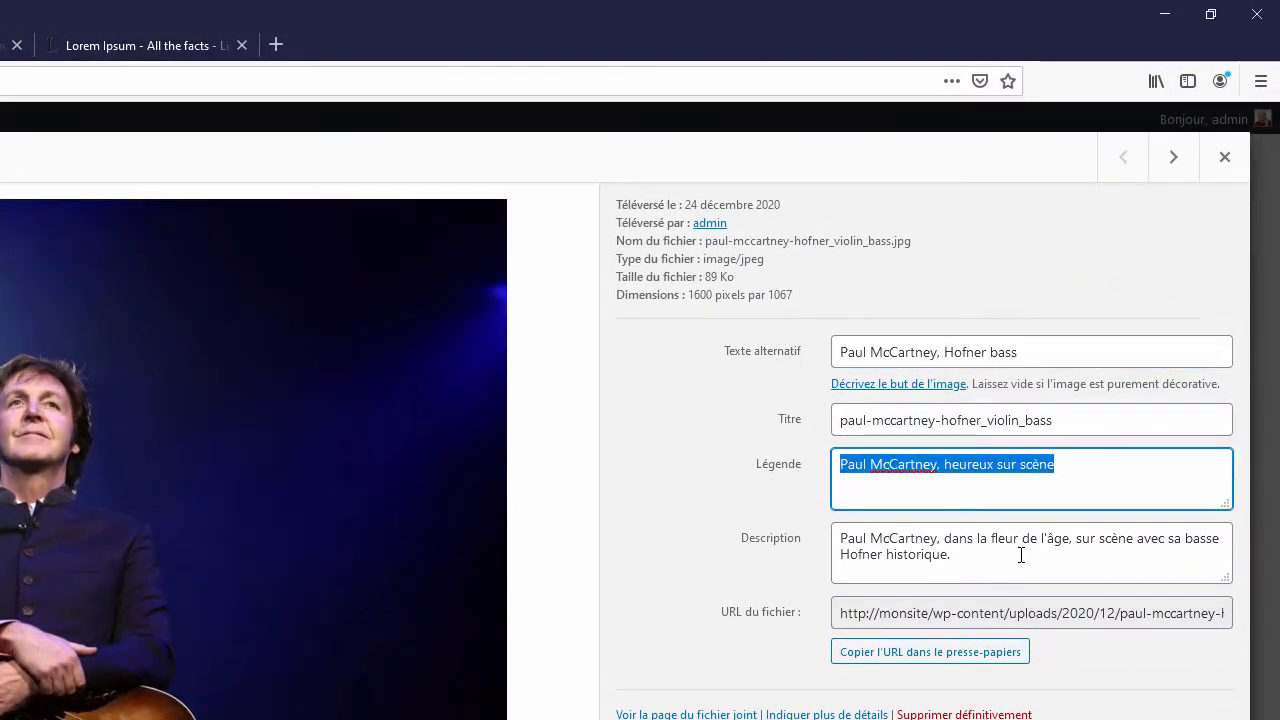
drag(991, 560, 823, 541)
click(727, 486)
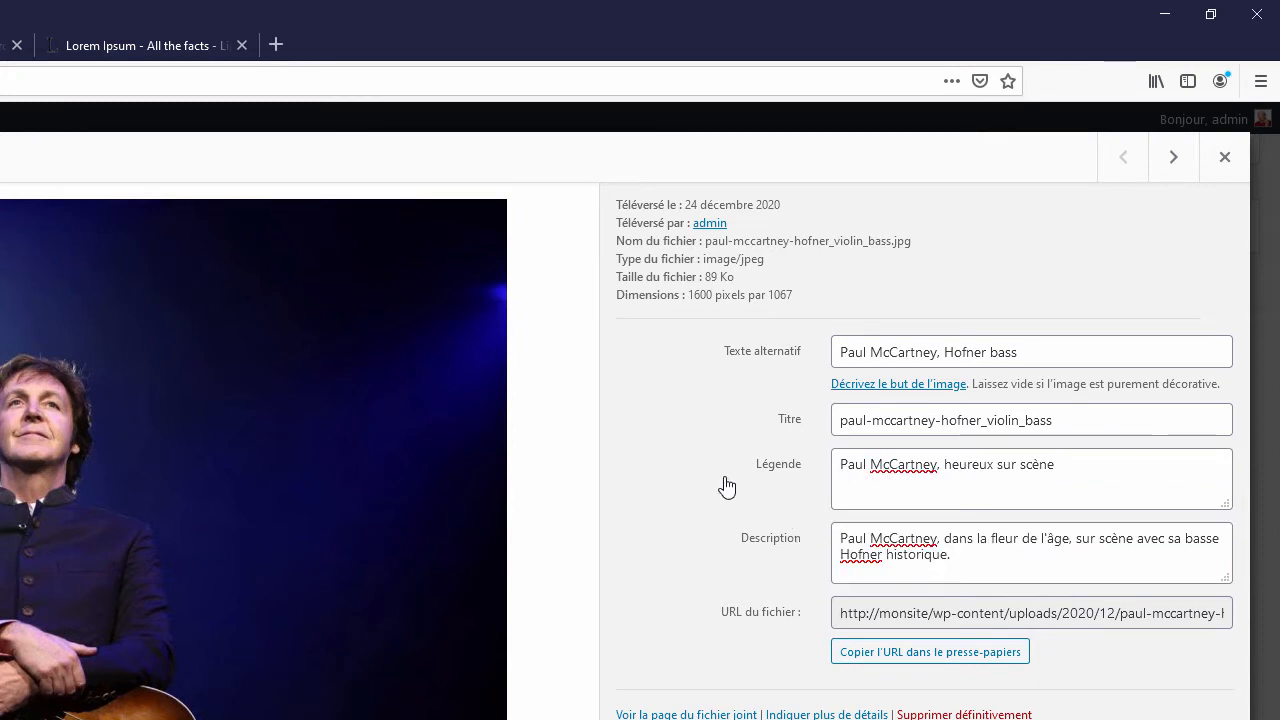
click(727, 486)
click(1097, 420)
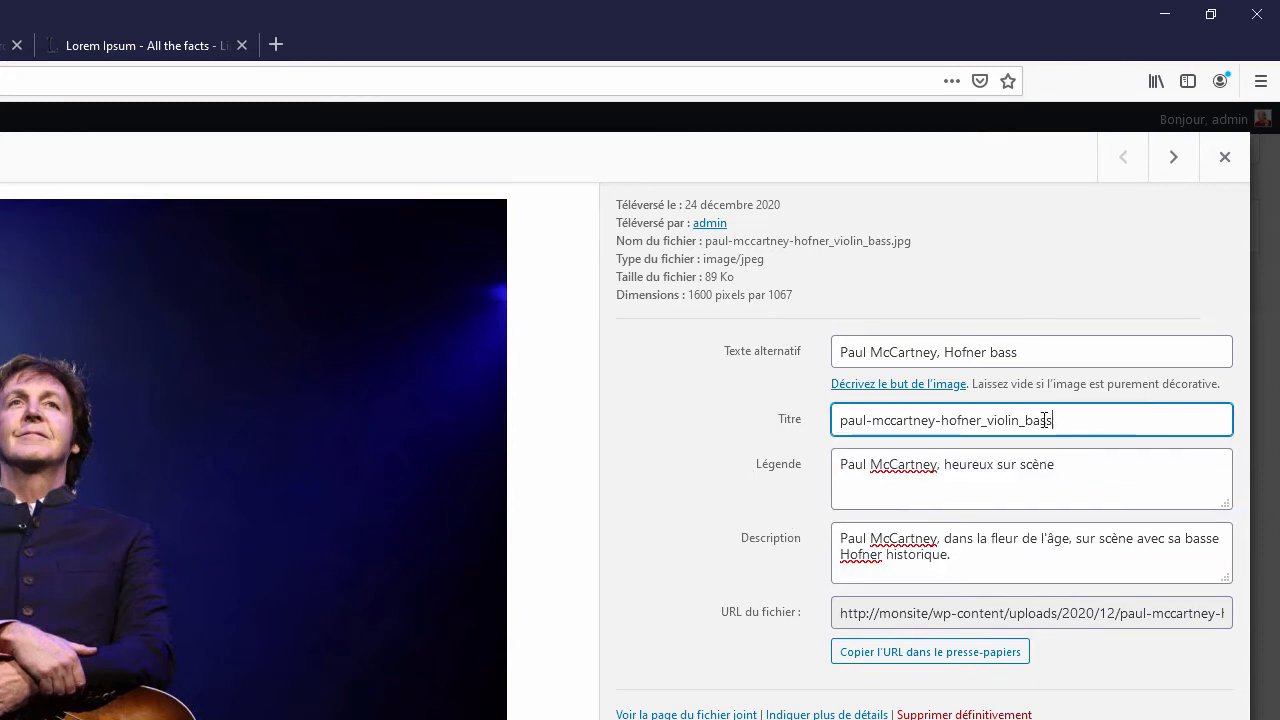
drag(1044, 420, 791, 420)
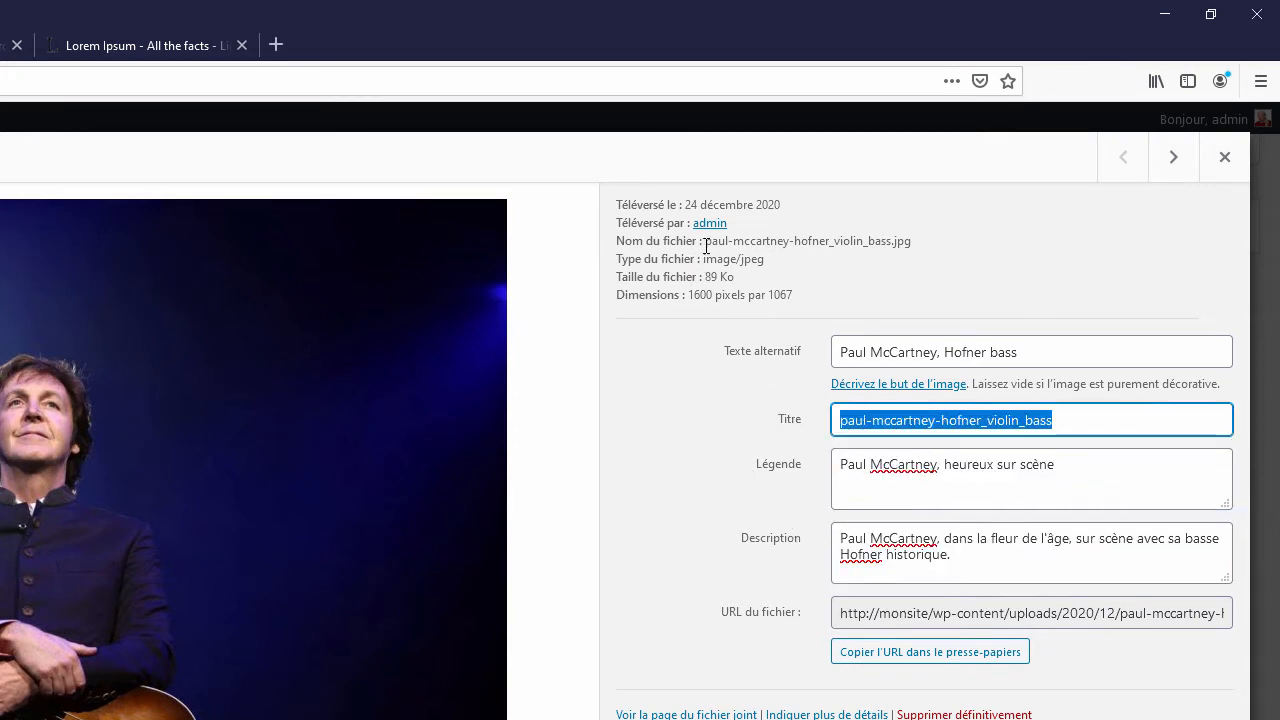
drag(706, 245, 836, 235)
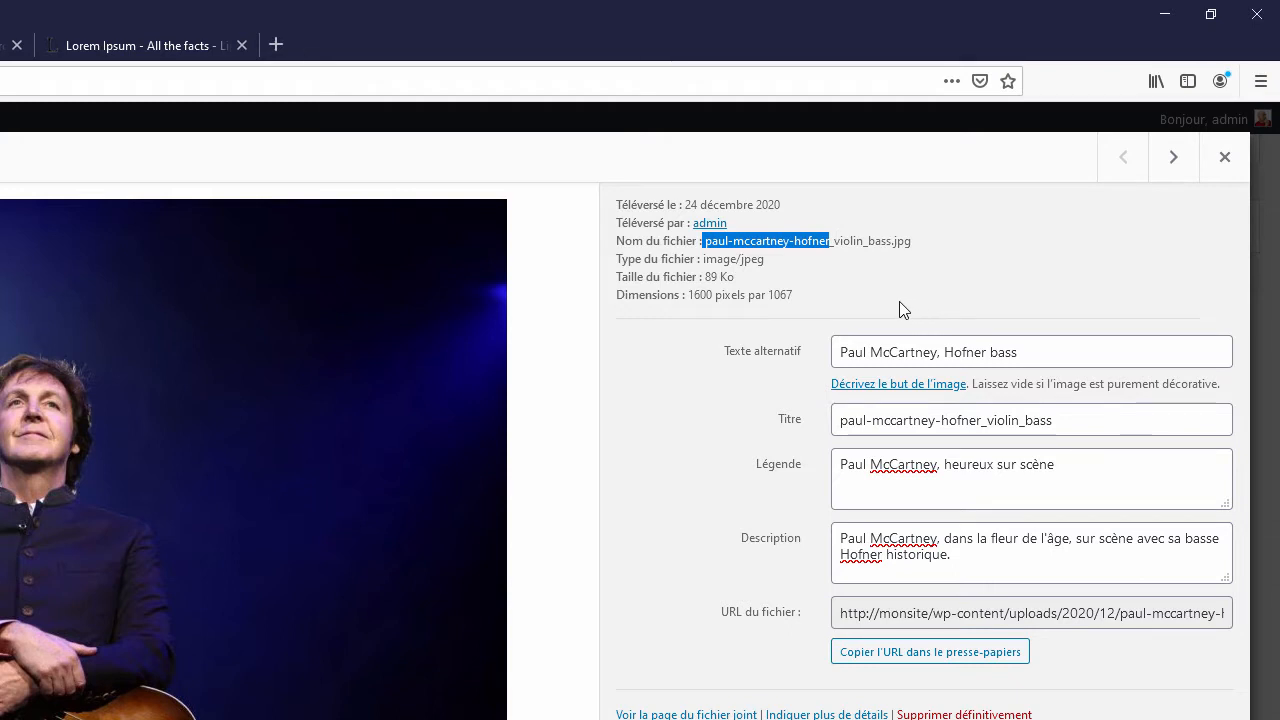
click(799, 259)
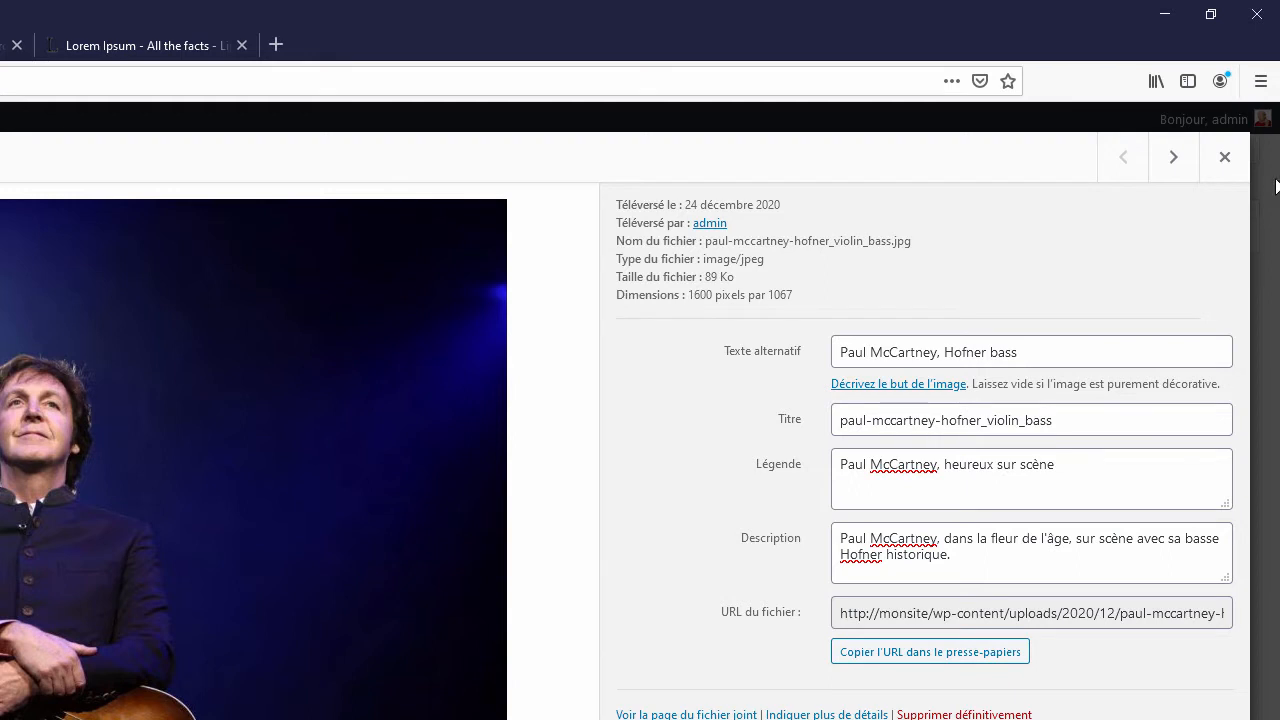
Go forward through the attachment details of the following images as far as geddy_lee_from_rush.jpg
click(1174, 160)
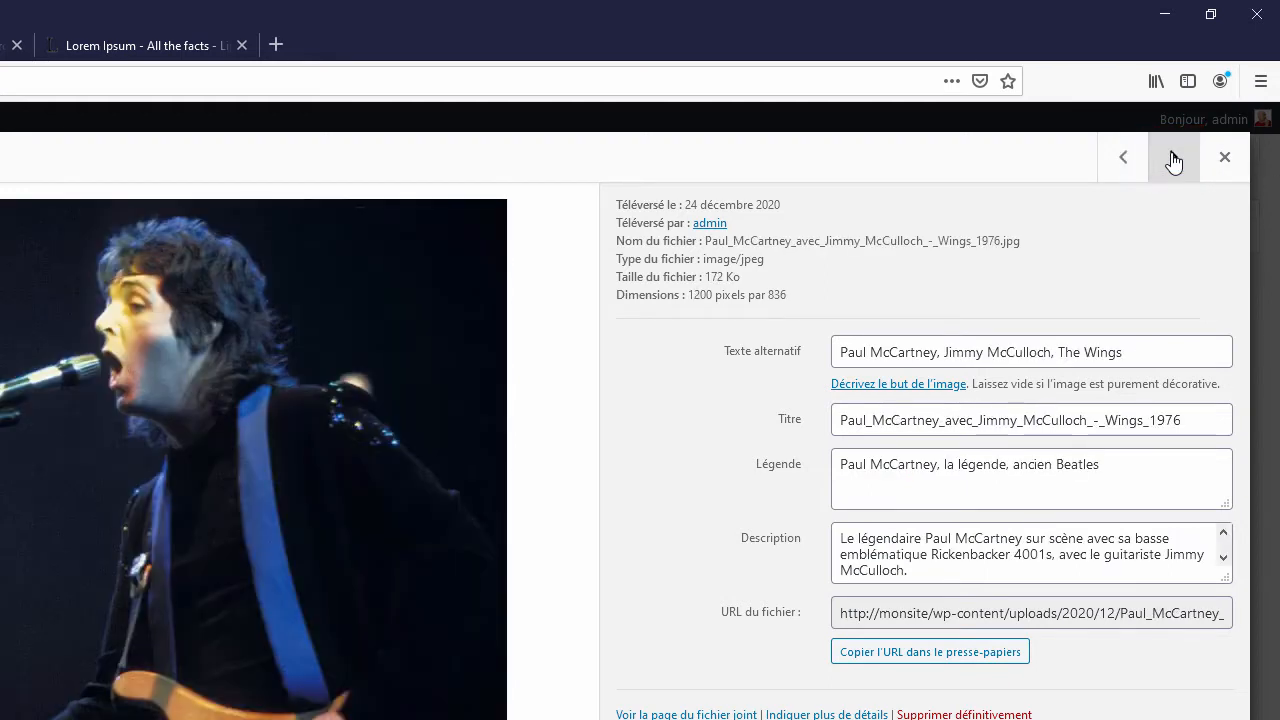
click(1174, 160)
click(1174, 160)
click(1174, 160)
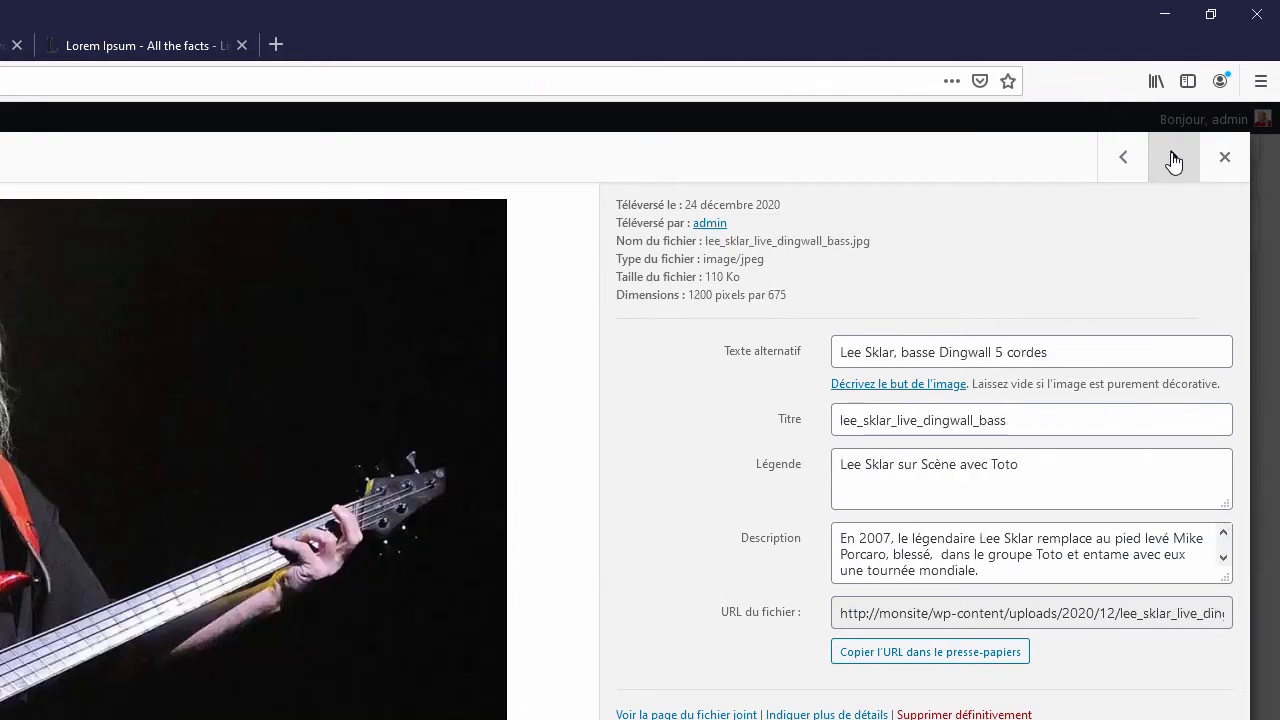
click(1174, 160)
click(1174, 160)
click(1174, 160)
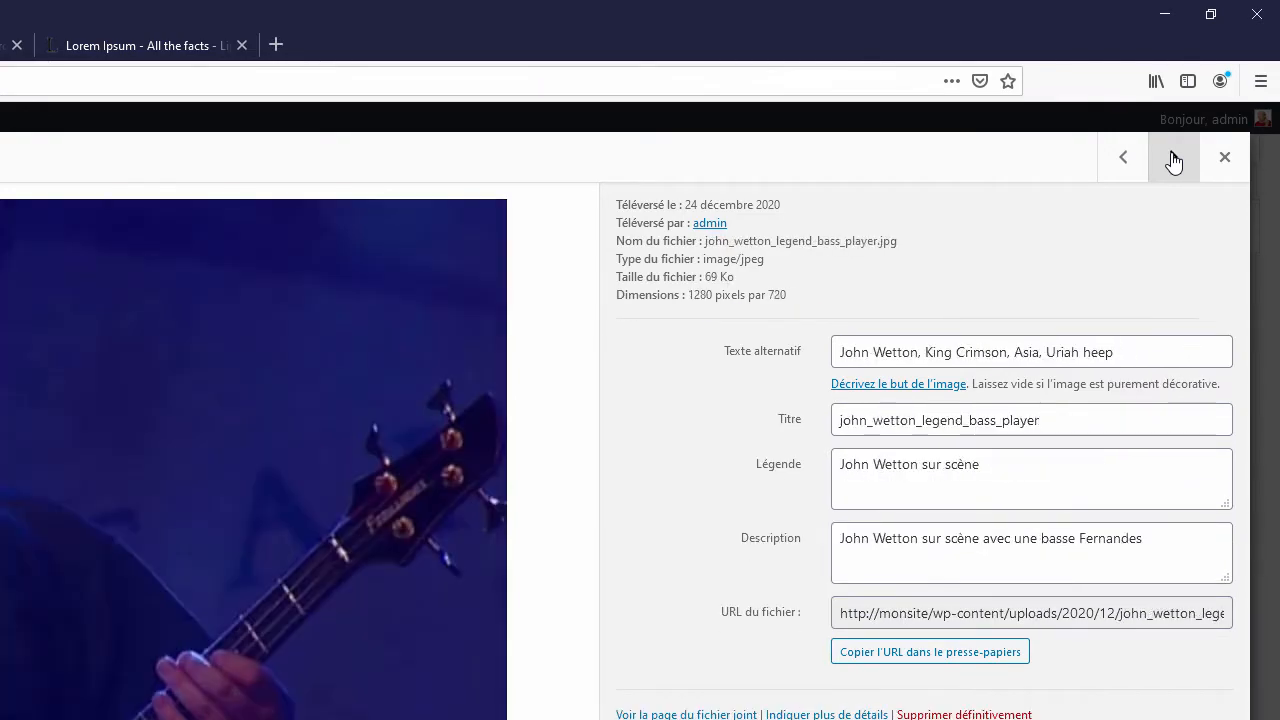
click(1174, 160)
click(1174, 160)
click(1174, 160)
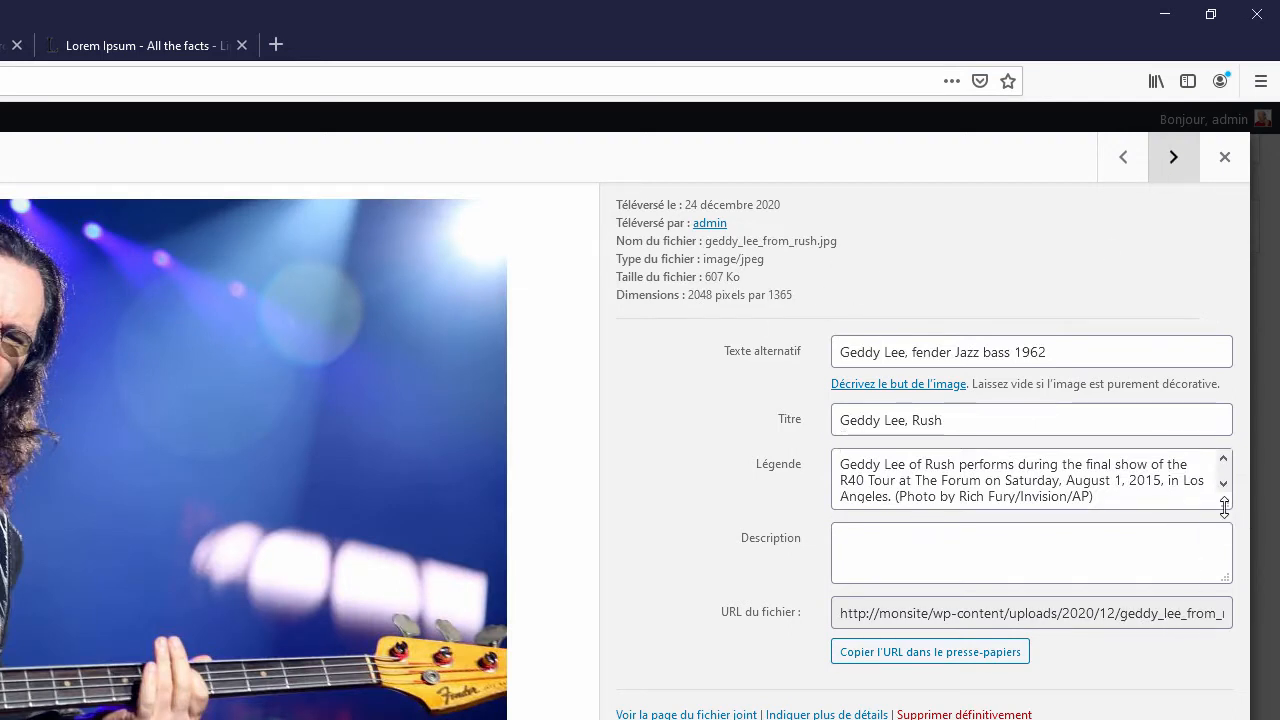
Enlarge the Geddy Lee image's caption field and move its whole caption text into the empty description
drag(1225, 507, 1228, 602)
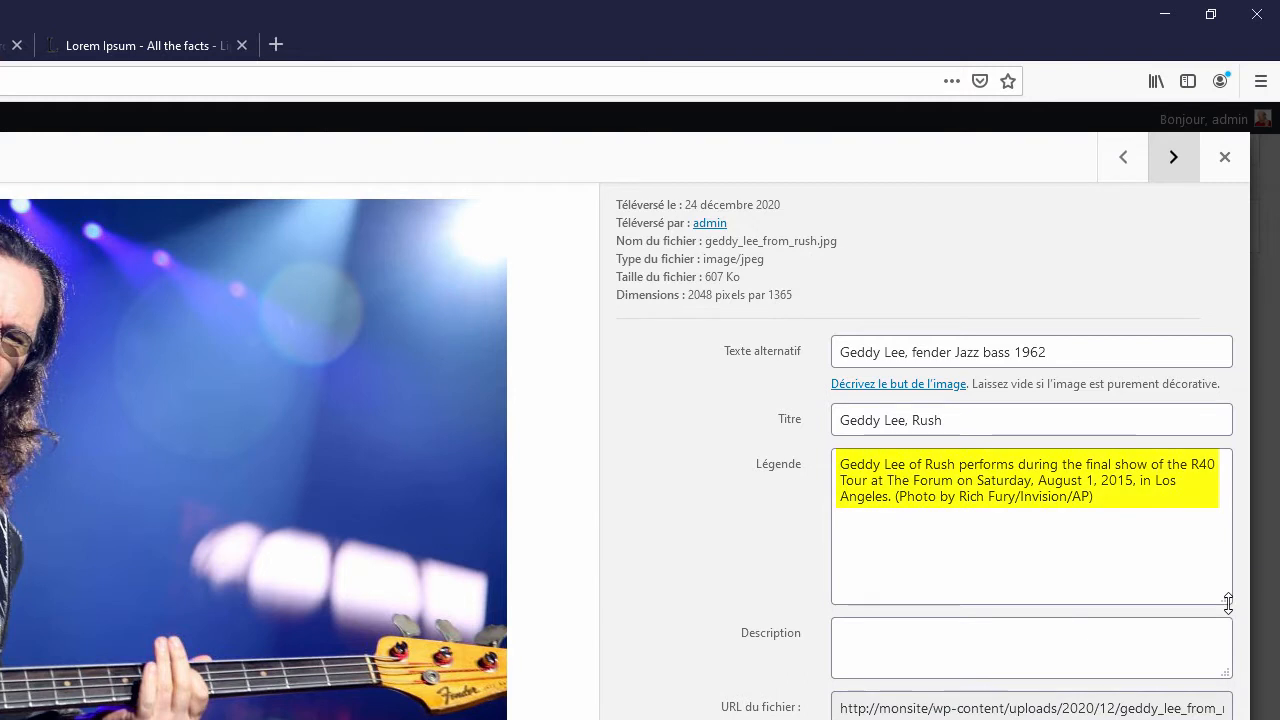
click(1111, 497)
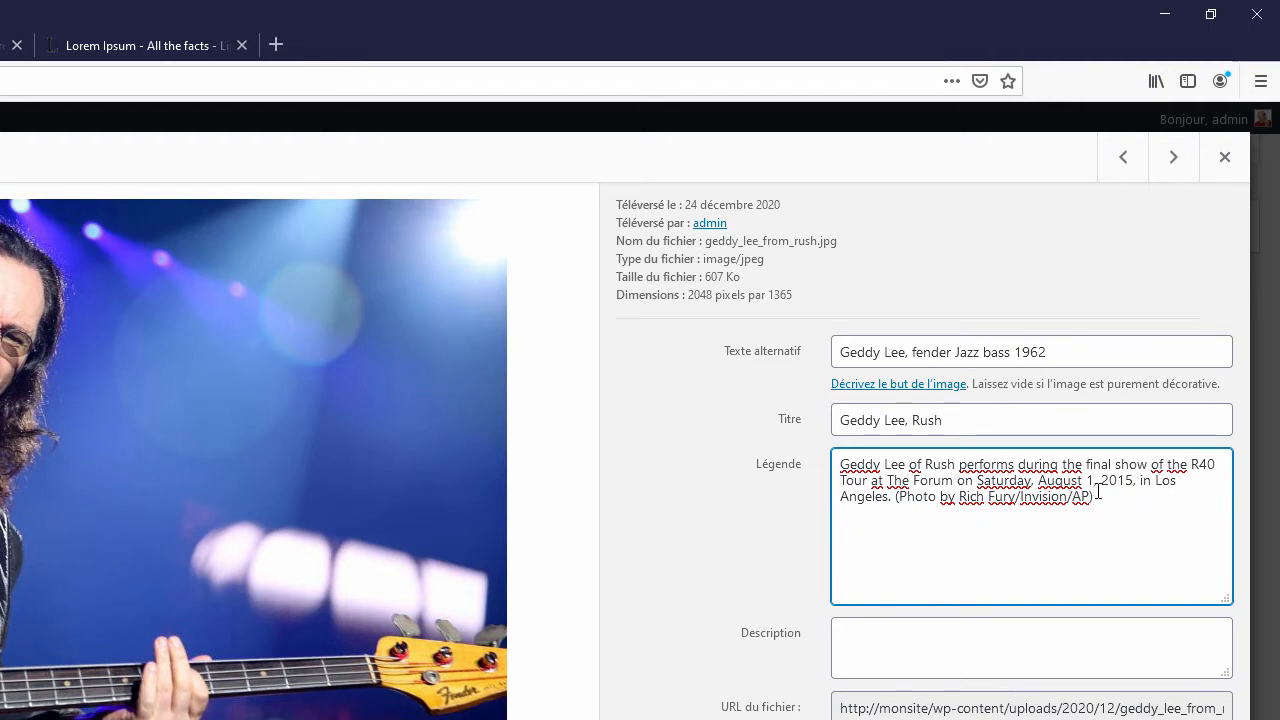
drag(1093, 497, 827, 456)
key(ctrl+c)
key(BackSpace)
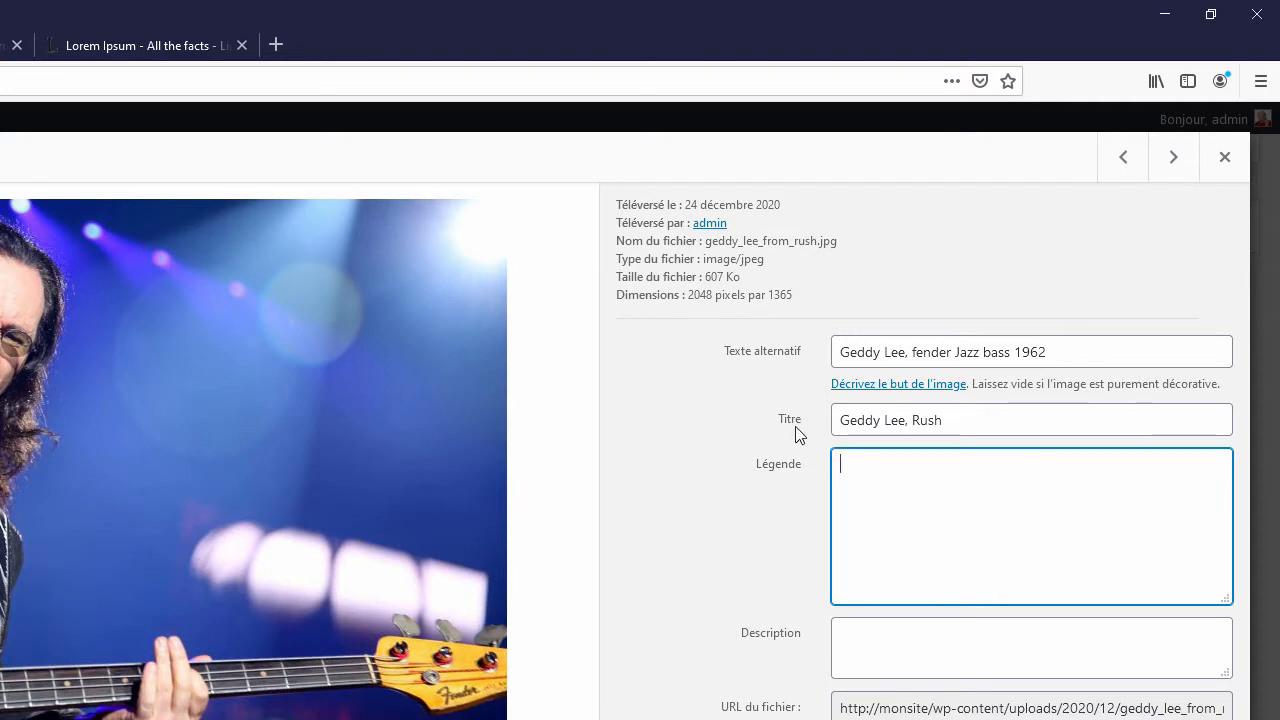
click(852, 646)
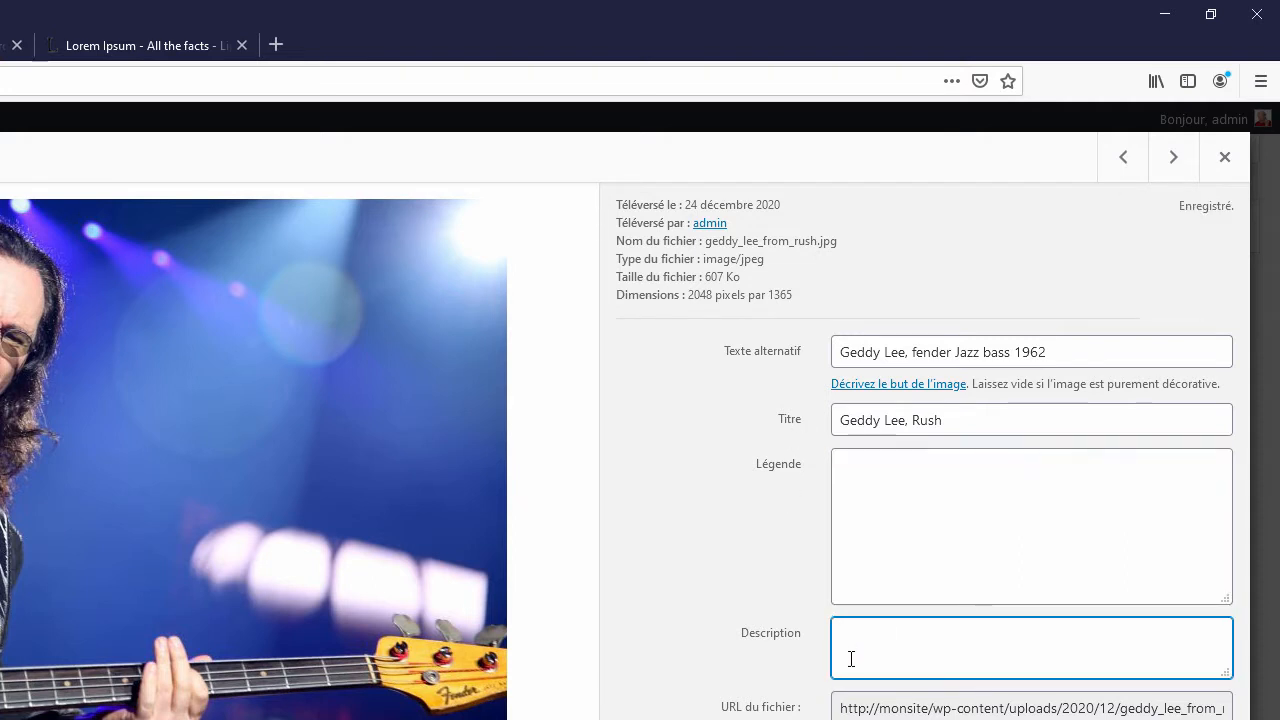
key(ctrl+v)
Copy the Geddy Lee image's title into its caption and reword the caption as "Geddy Lee du groupe Rush"
click(851, 472)
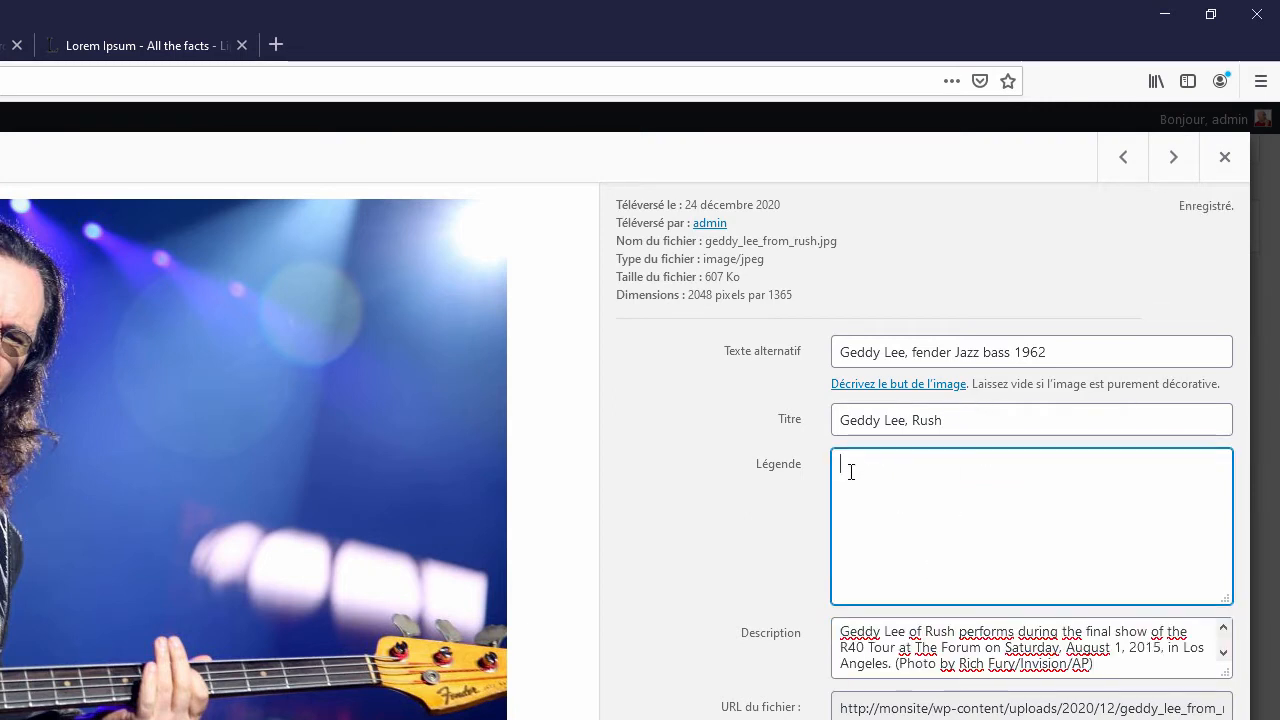
drag(974, 424, 725, 430)
key(ctrl+c)
click(846, 479)
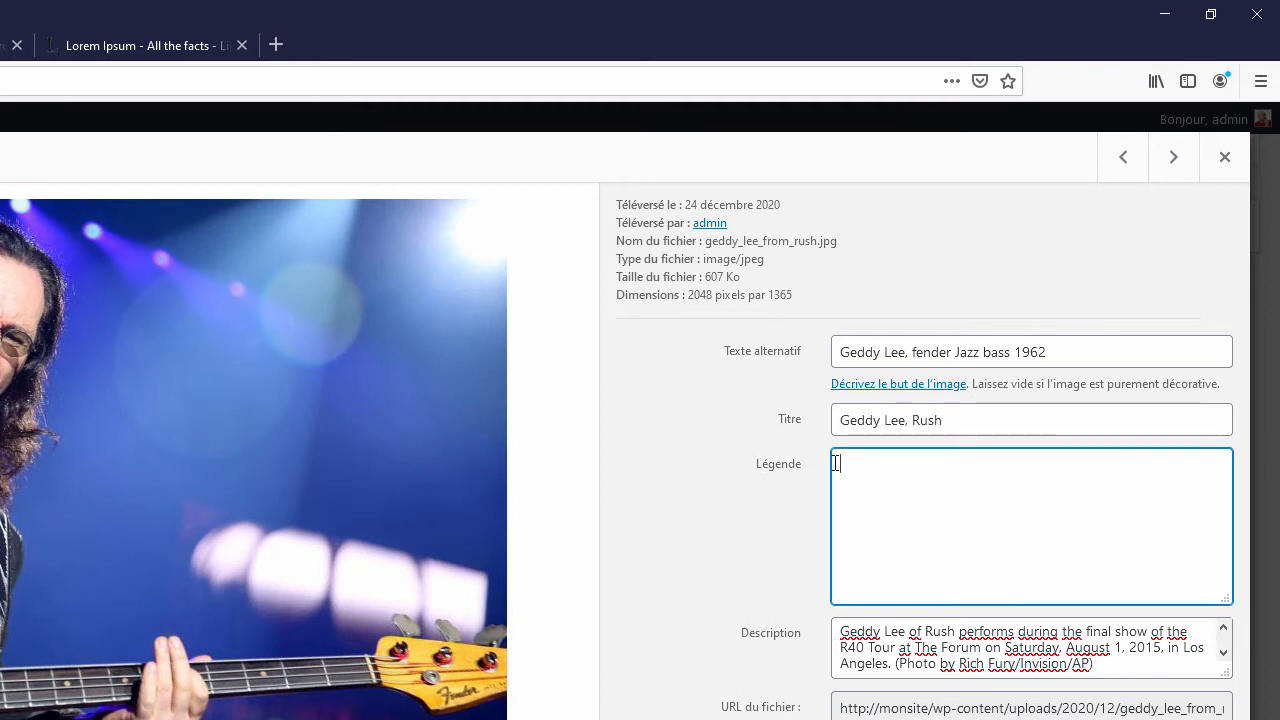
key(ctrl+v)
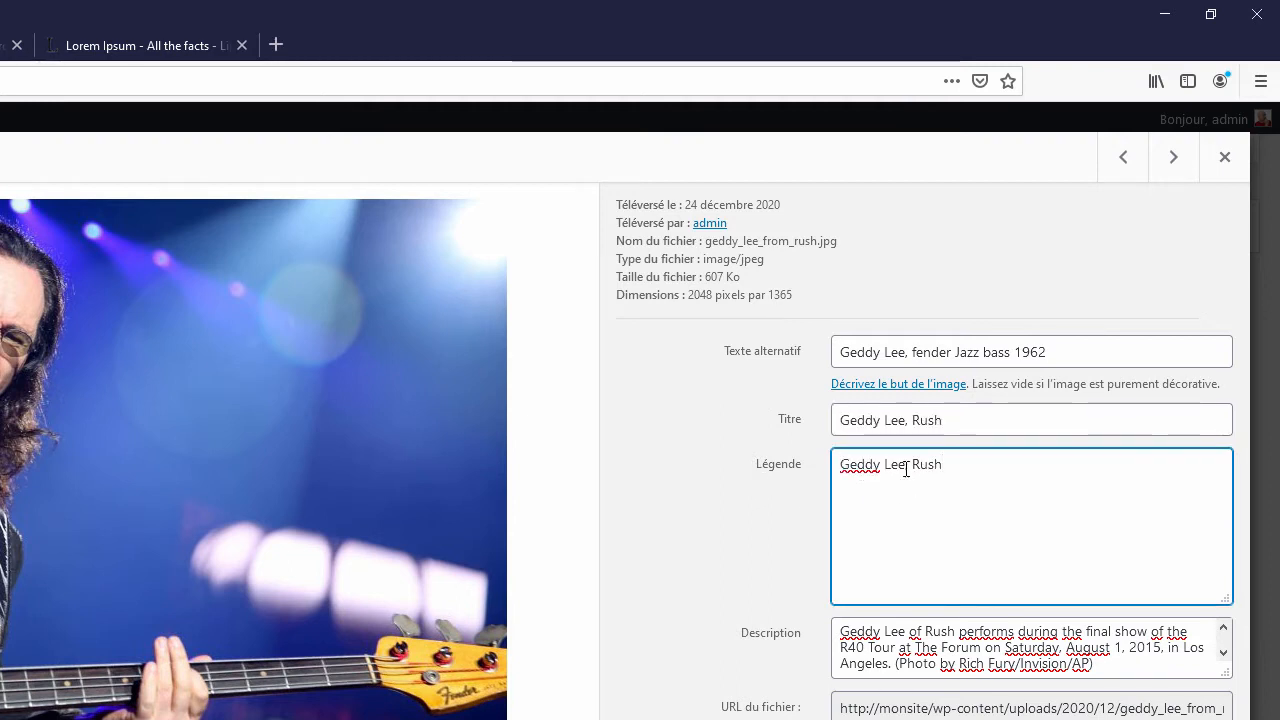
drag(906, 466, 914, 467)
text(du gr)
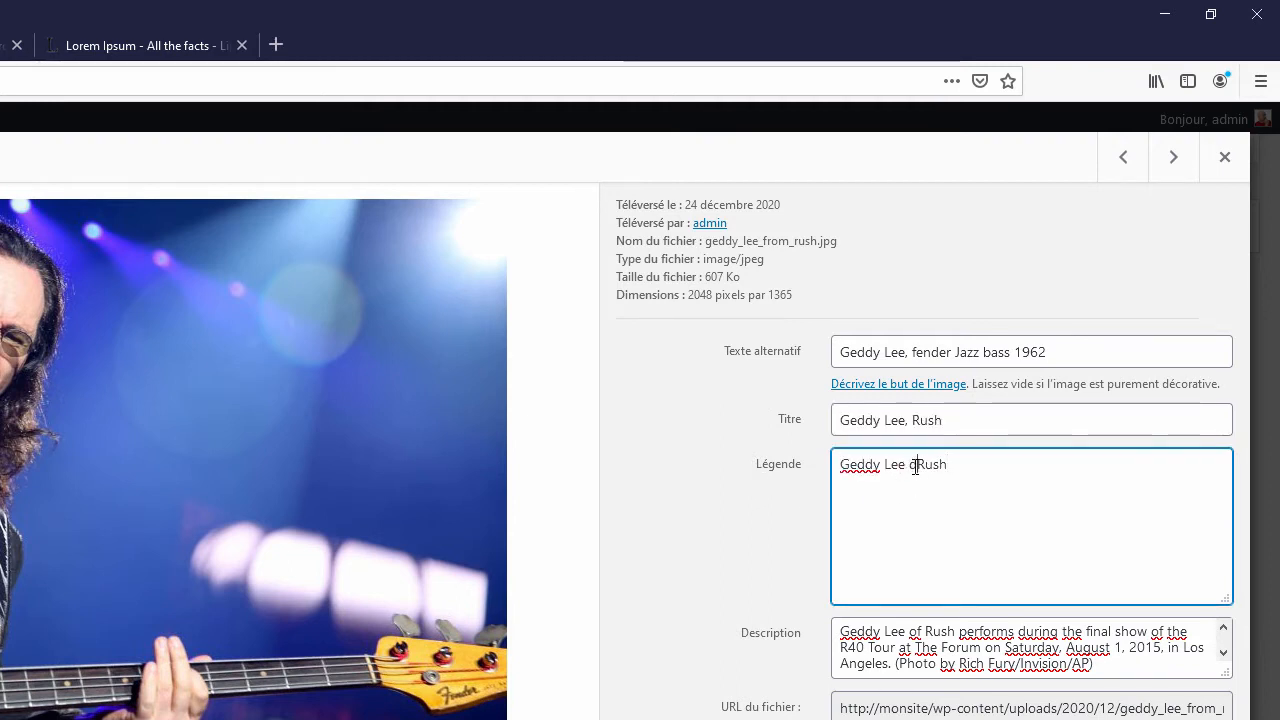
text(oupe)
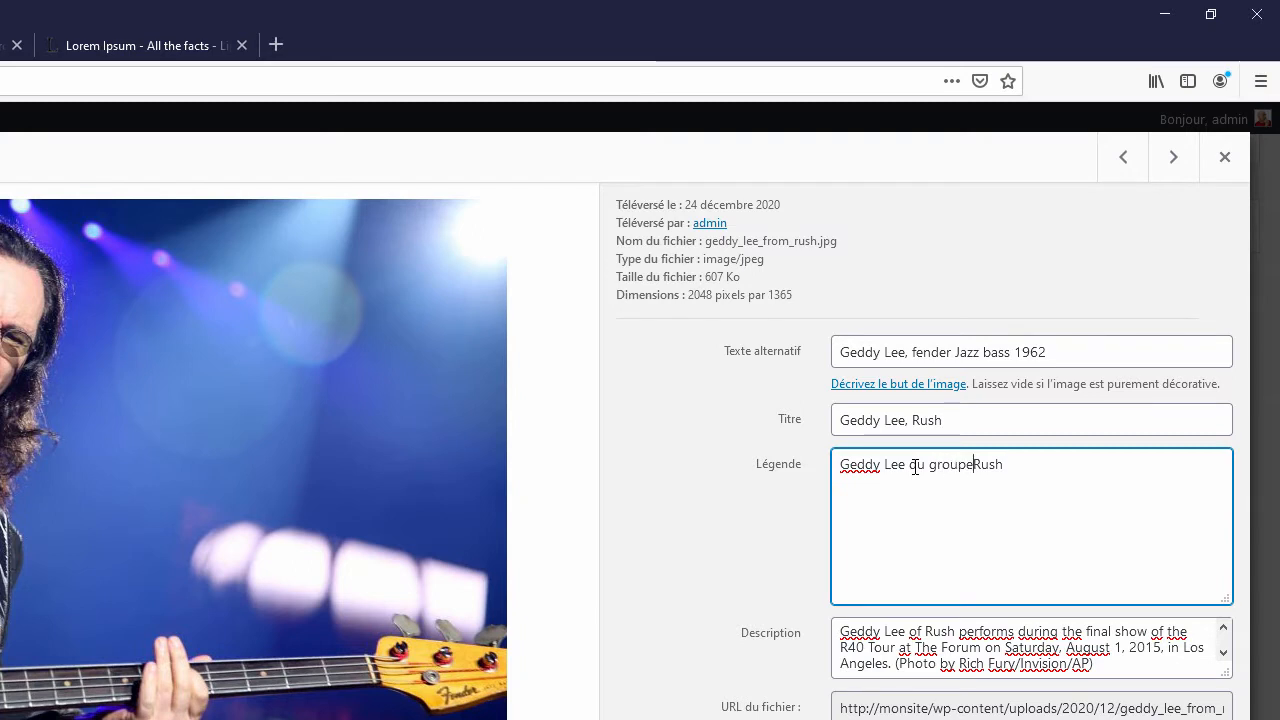
click(734, 521)
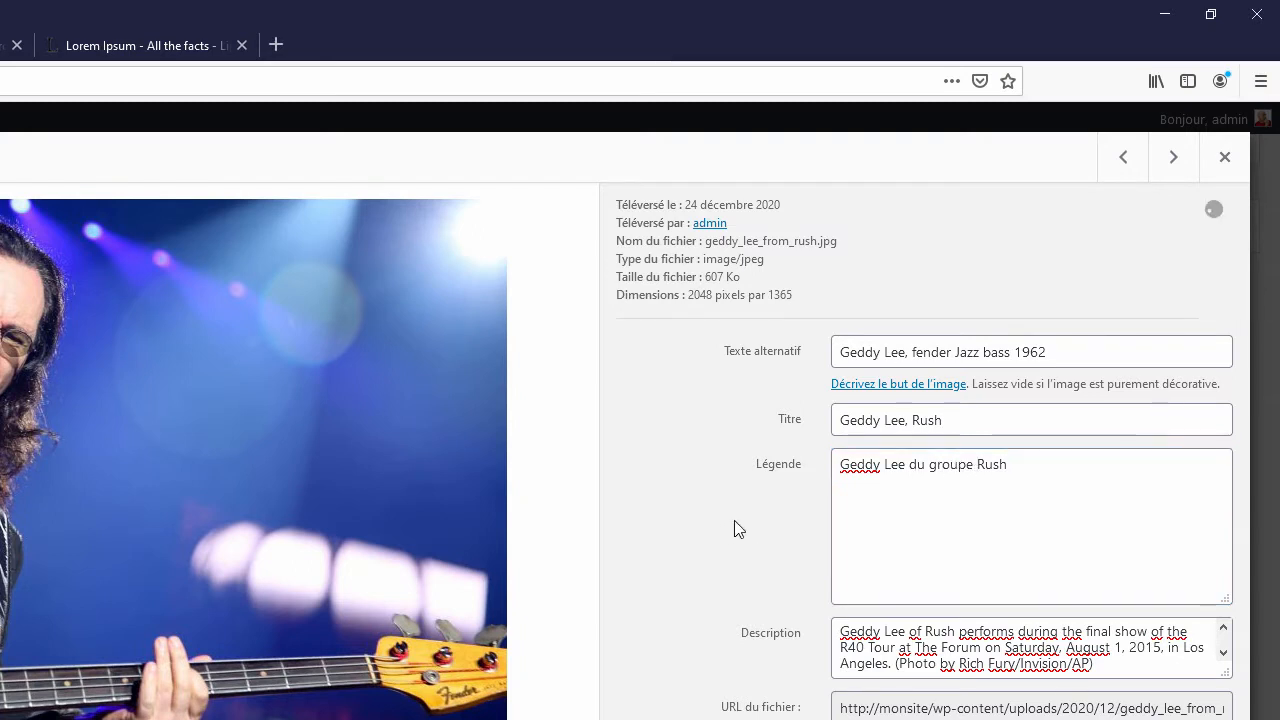
Close the attachment details and upload stanley_clarke.jpg from the reel folder to the media library
click(1222, 163)
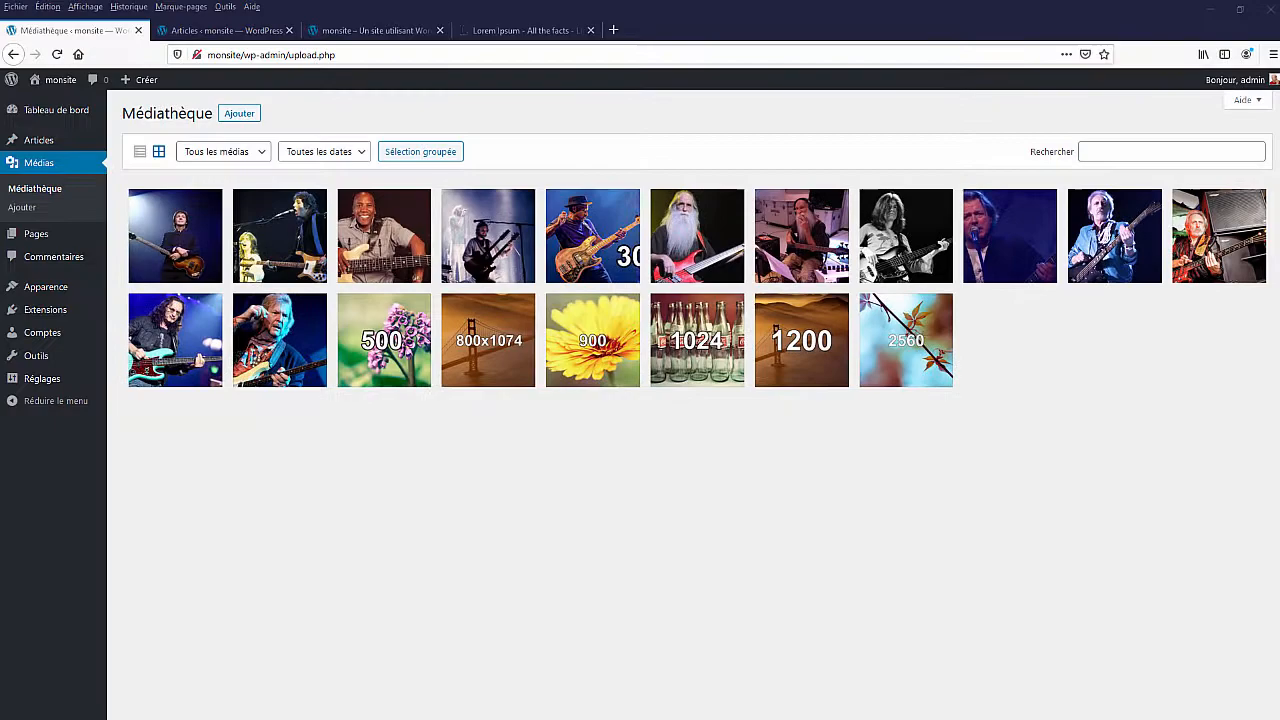
drag(0, 112, 549, 18)
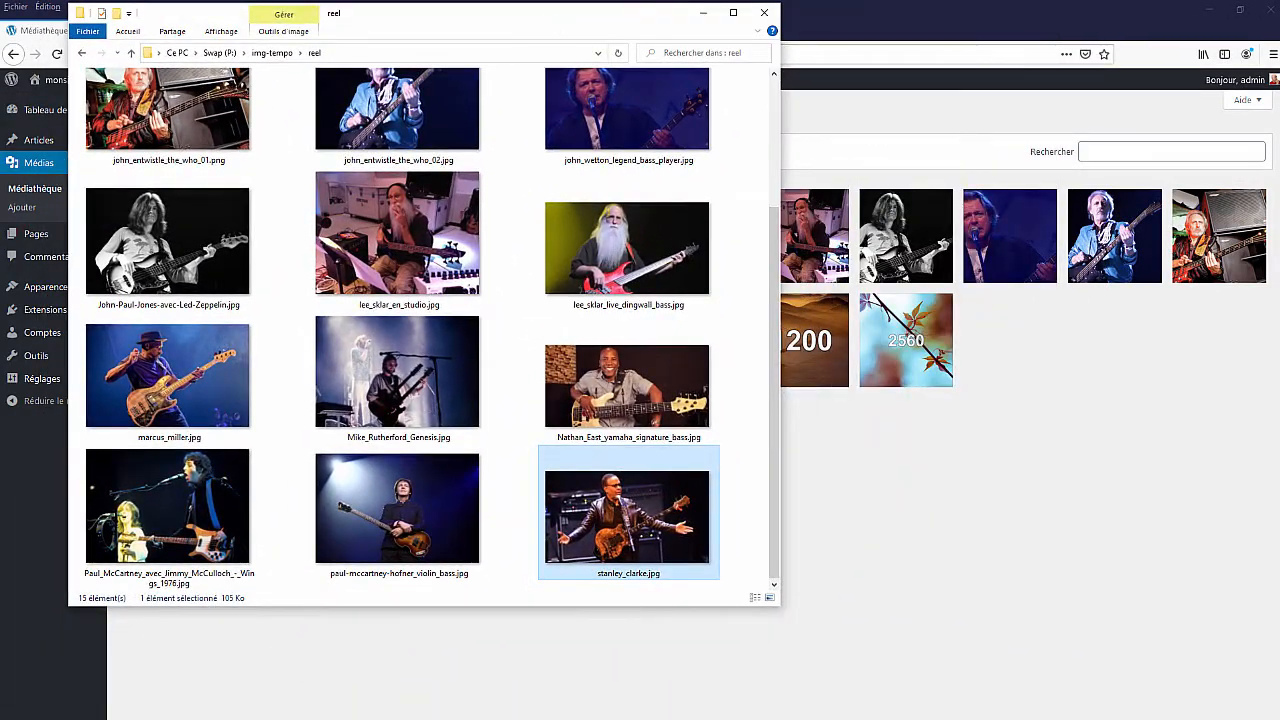
drag(650, 518, 940, 500)
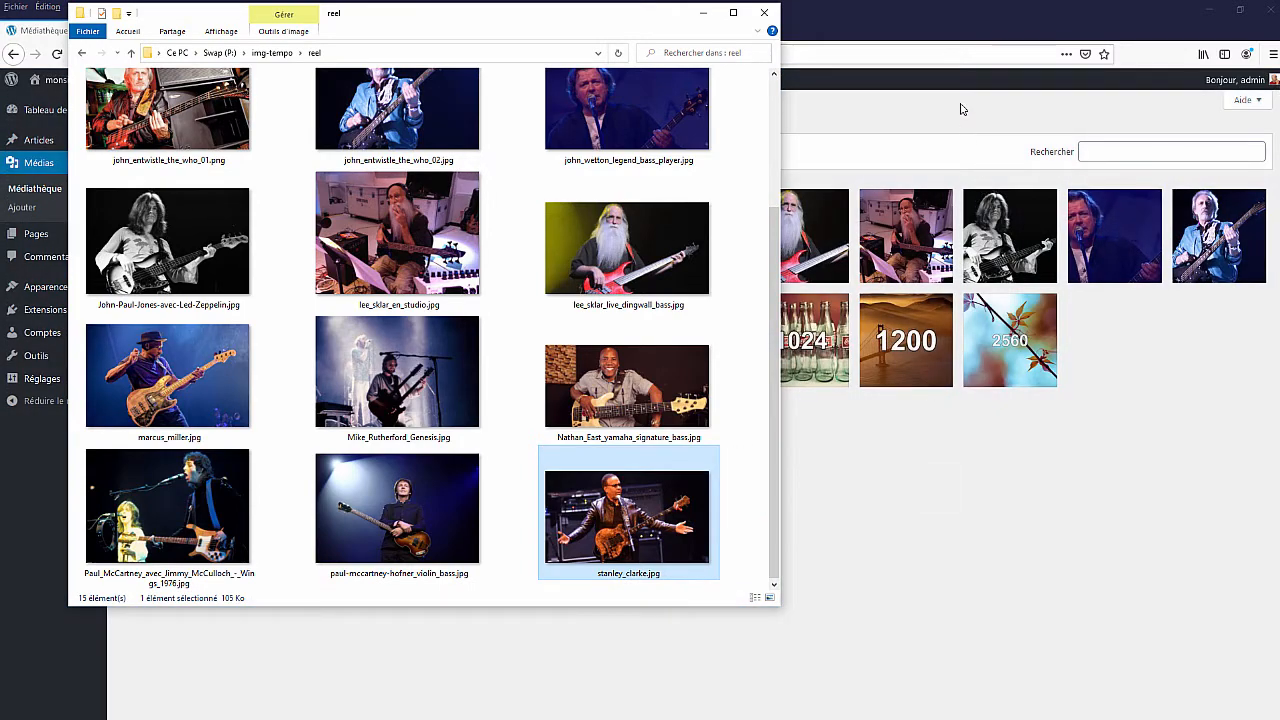
click(935, 24)
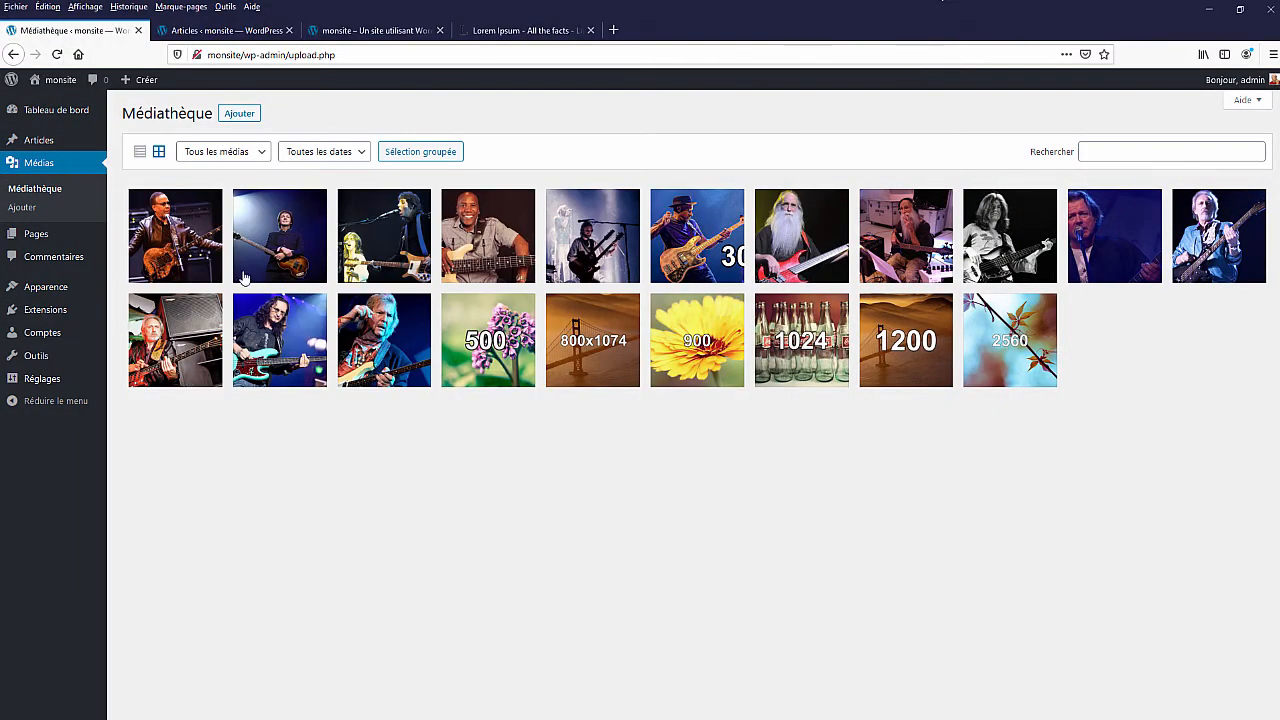
Open the details of stanley_clarke.jpg and set its alternative text to "stanley Clarke, Alembic custom bass"
click(150, 244)
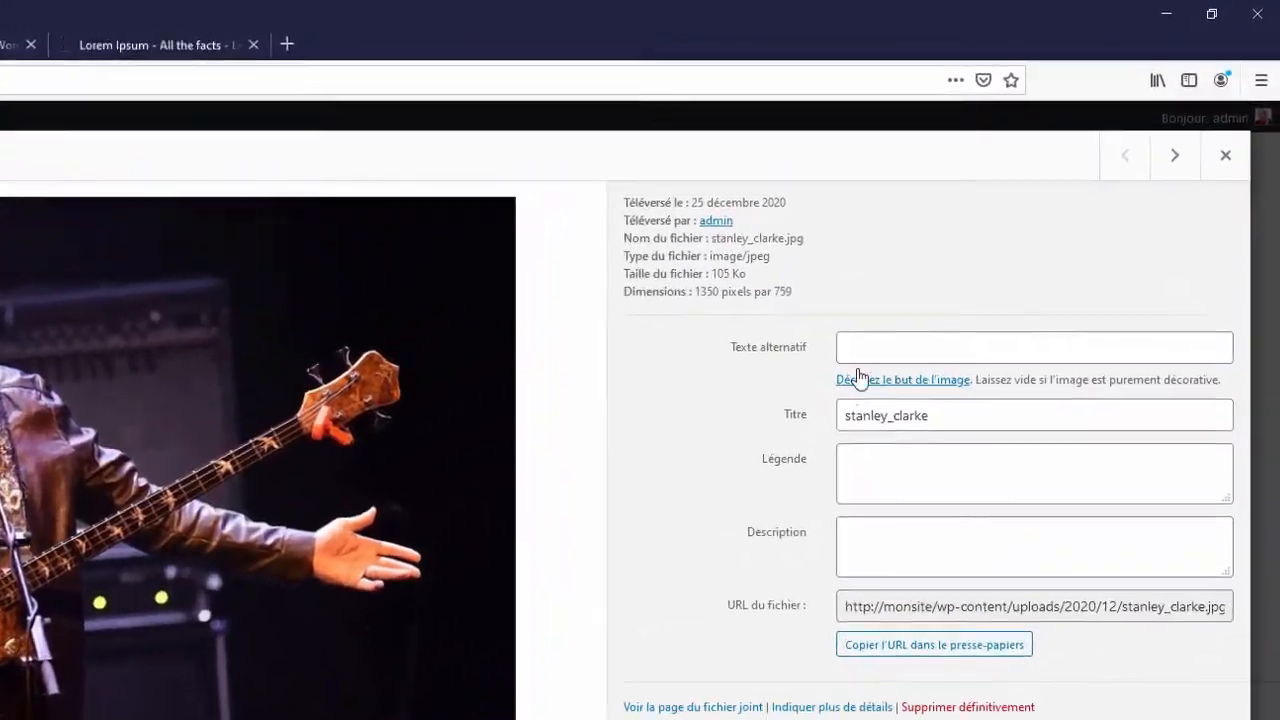
click(933, 292)
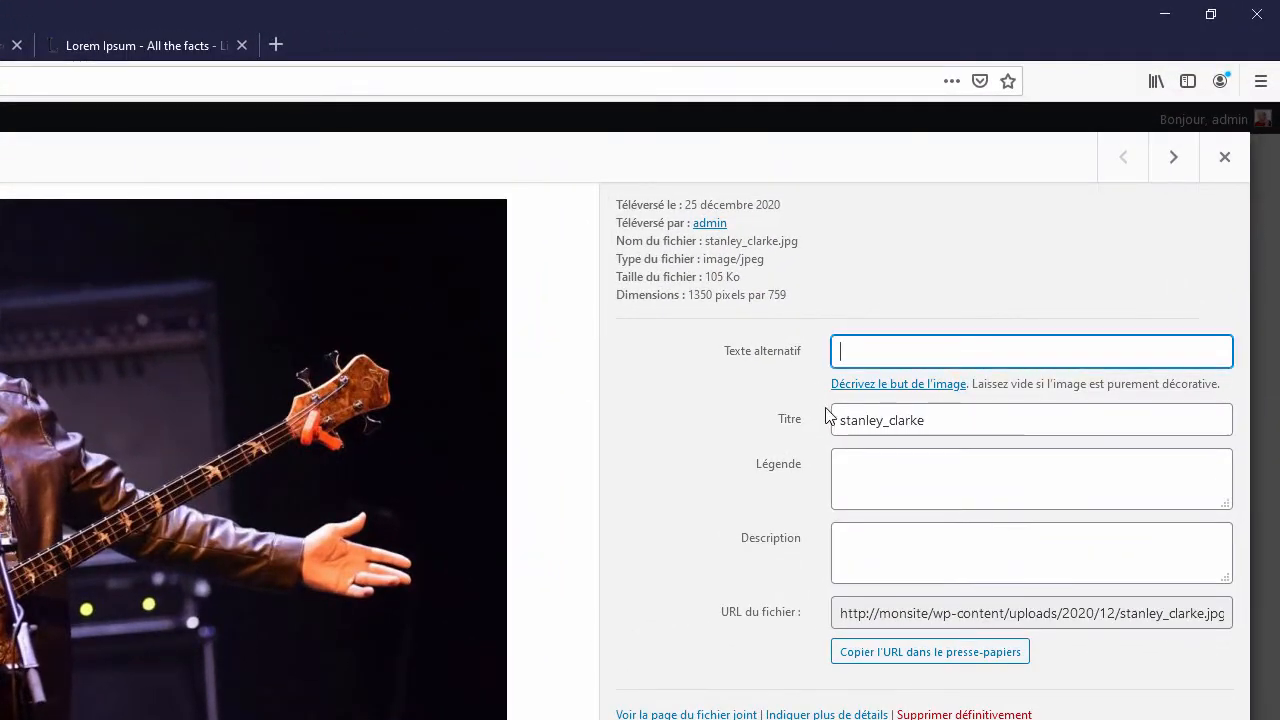
text(stanley Clarke, Alemb)
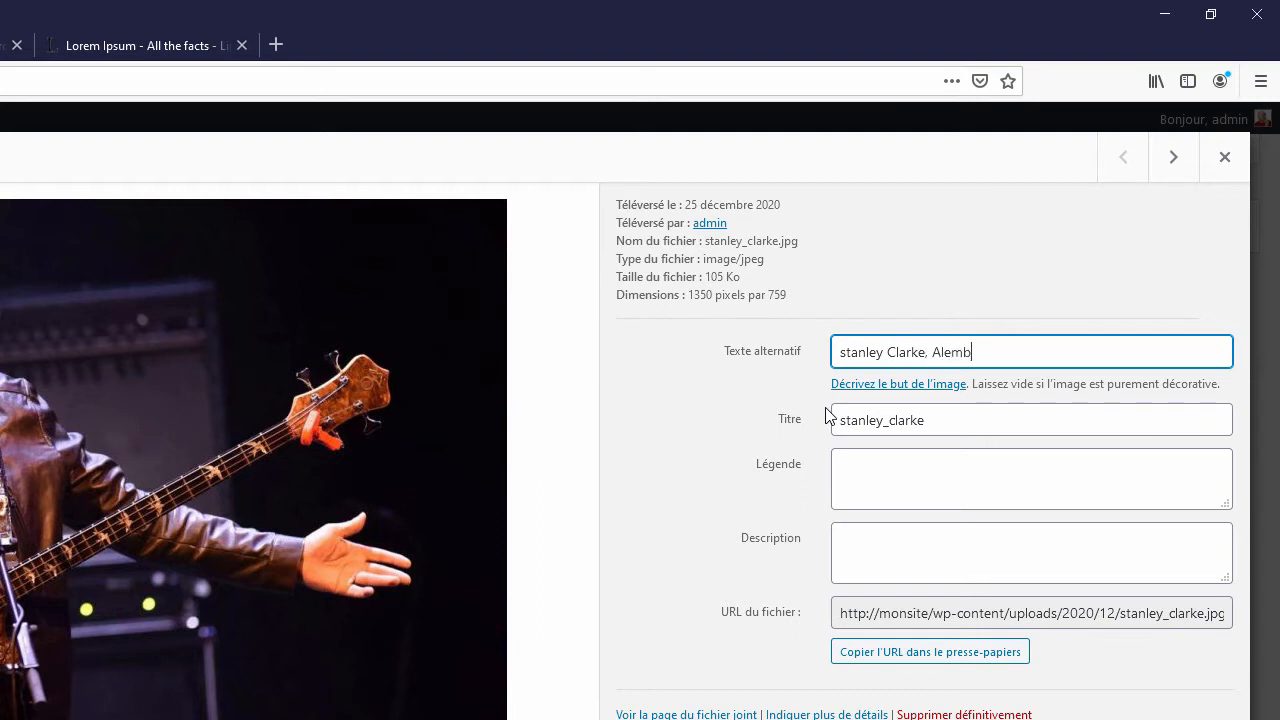
text(ic custom bass)
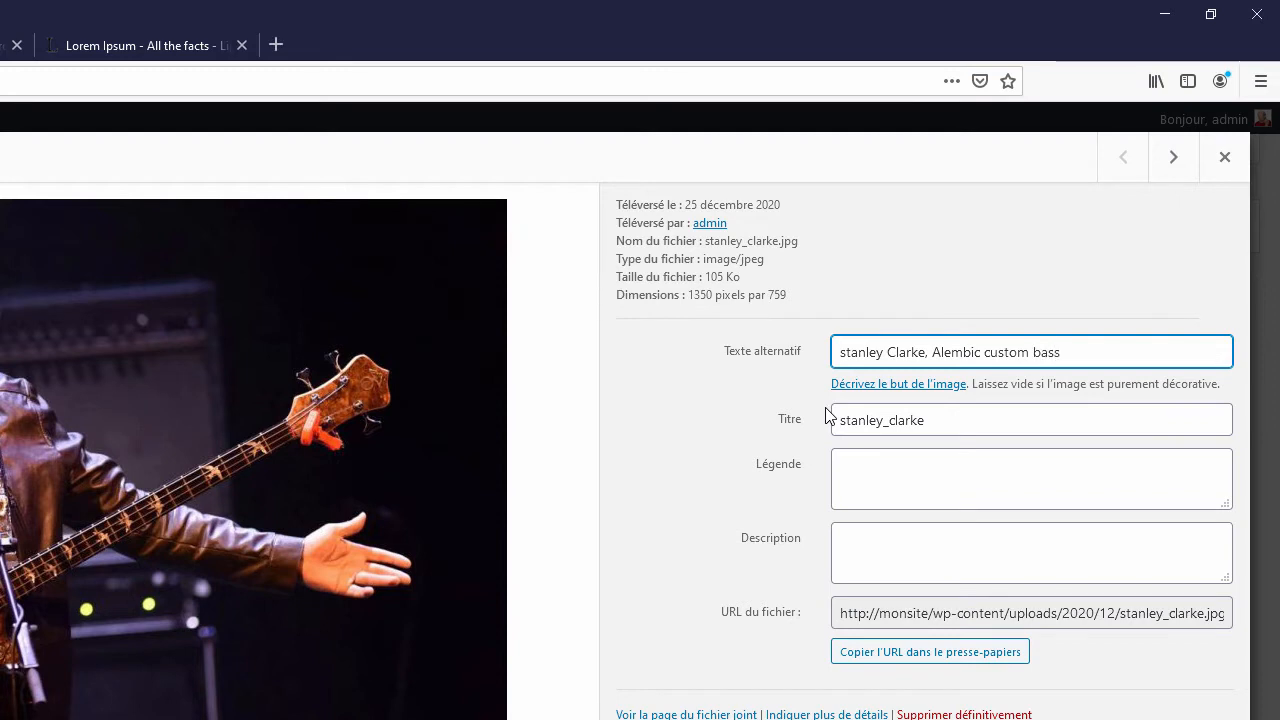
Set stanley_clarke.jpg's caption to "Stanley Clarke" and its description to "Le légendaire Stanley Clarke sur Scène", and close the attachment details
click(857, 459)
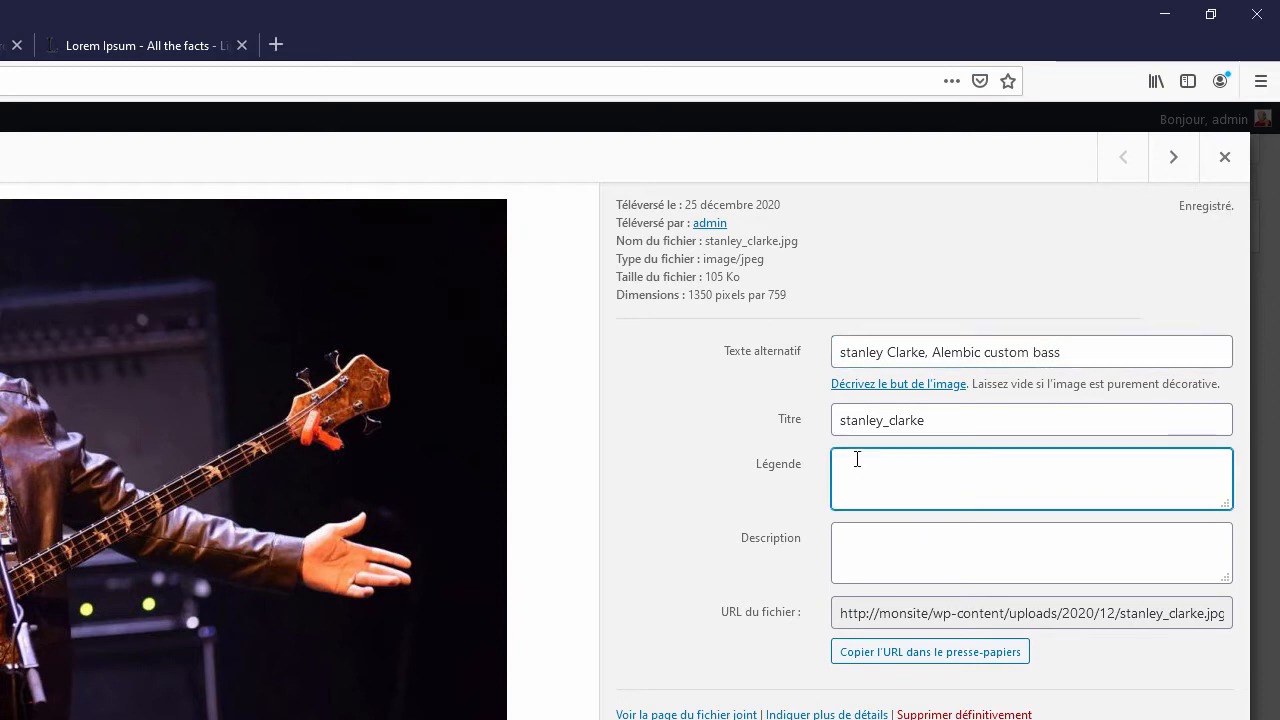
text(Stanley Clarke)
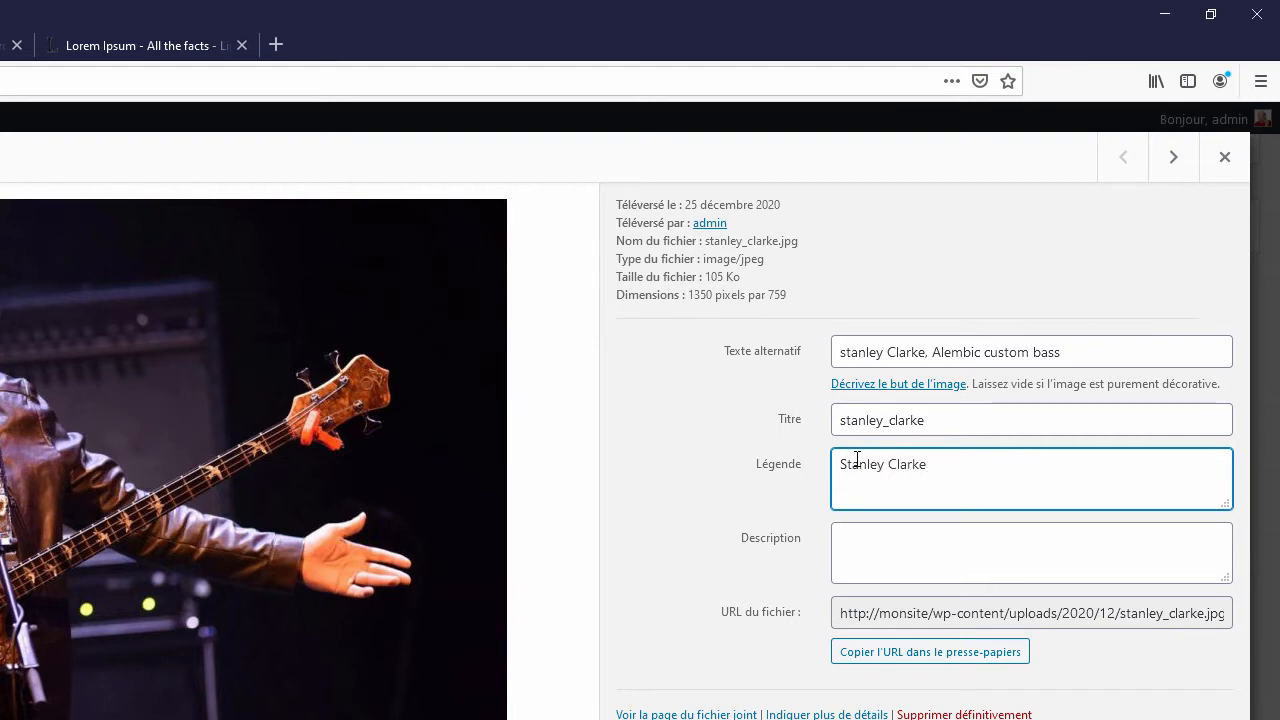
click(883, 528)
text(Le l)
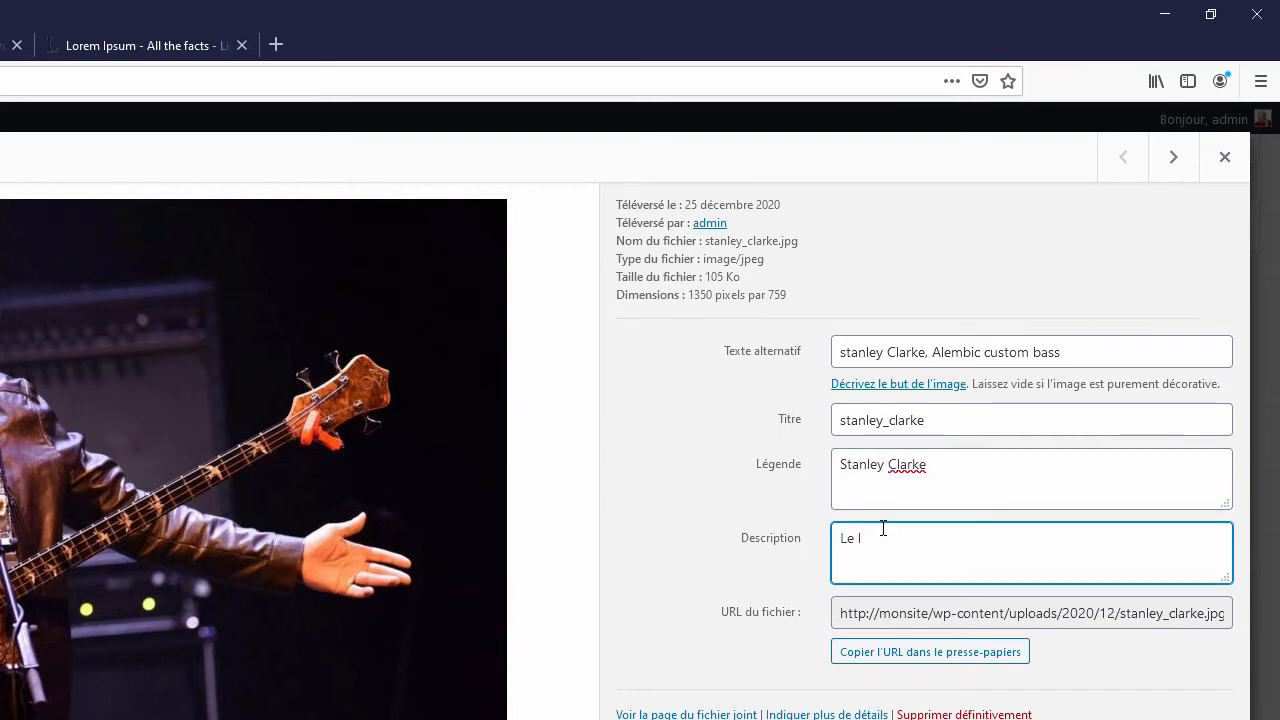
text(égendaire Stan)
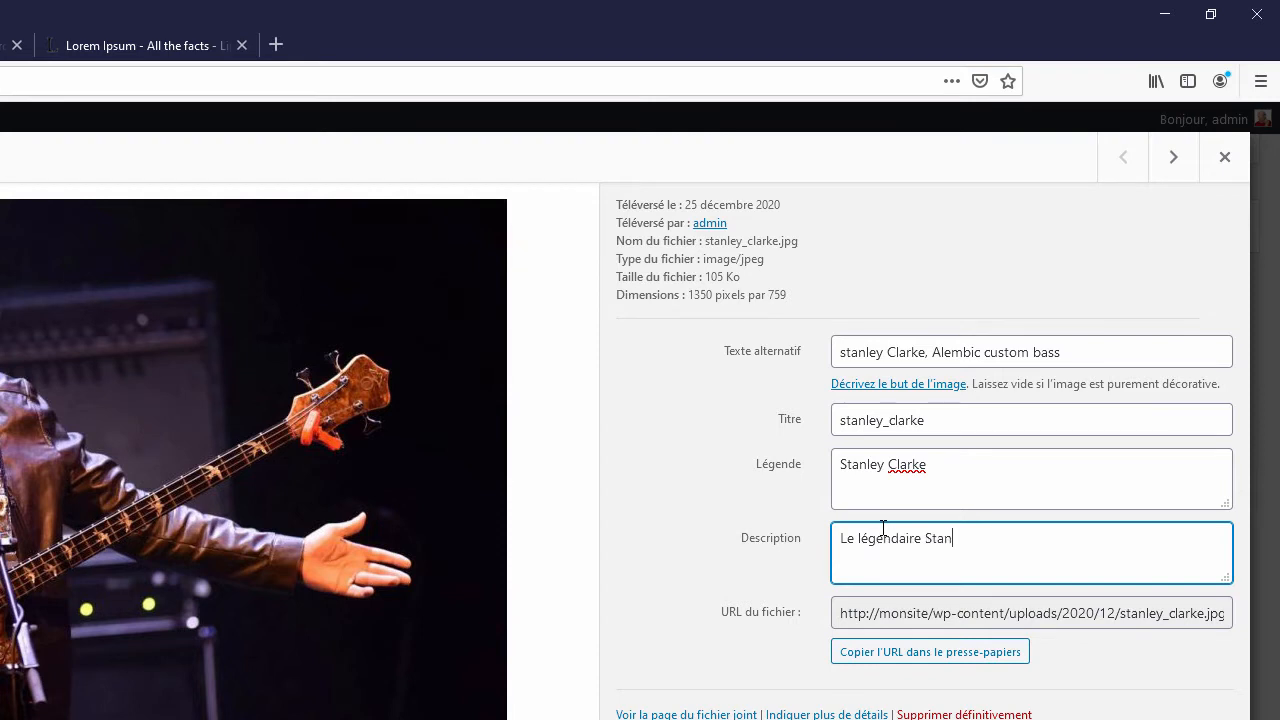
text(ley Clarke sur Scène)
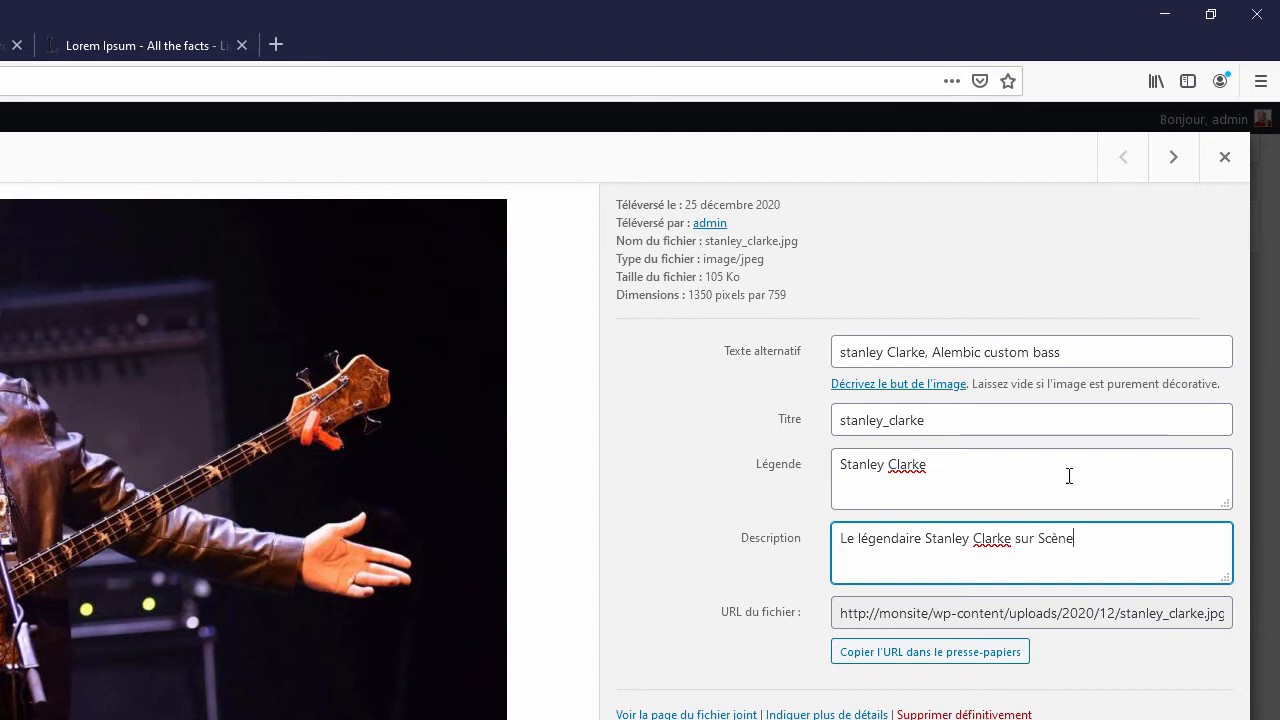
click(689, 583)
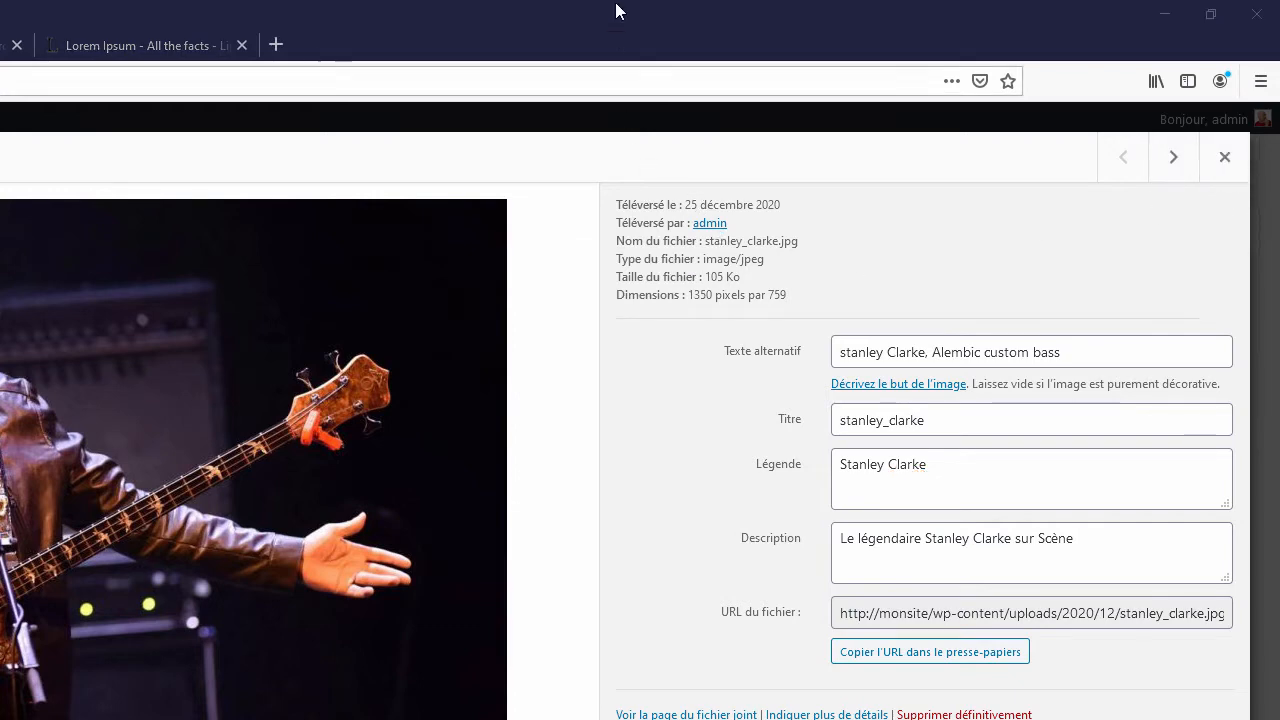
click(1226, 158)
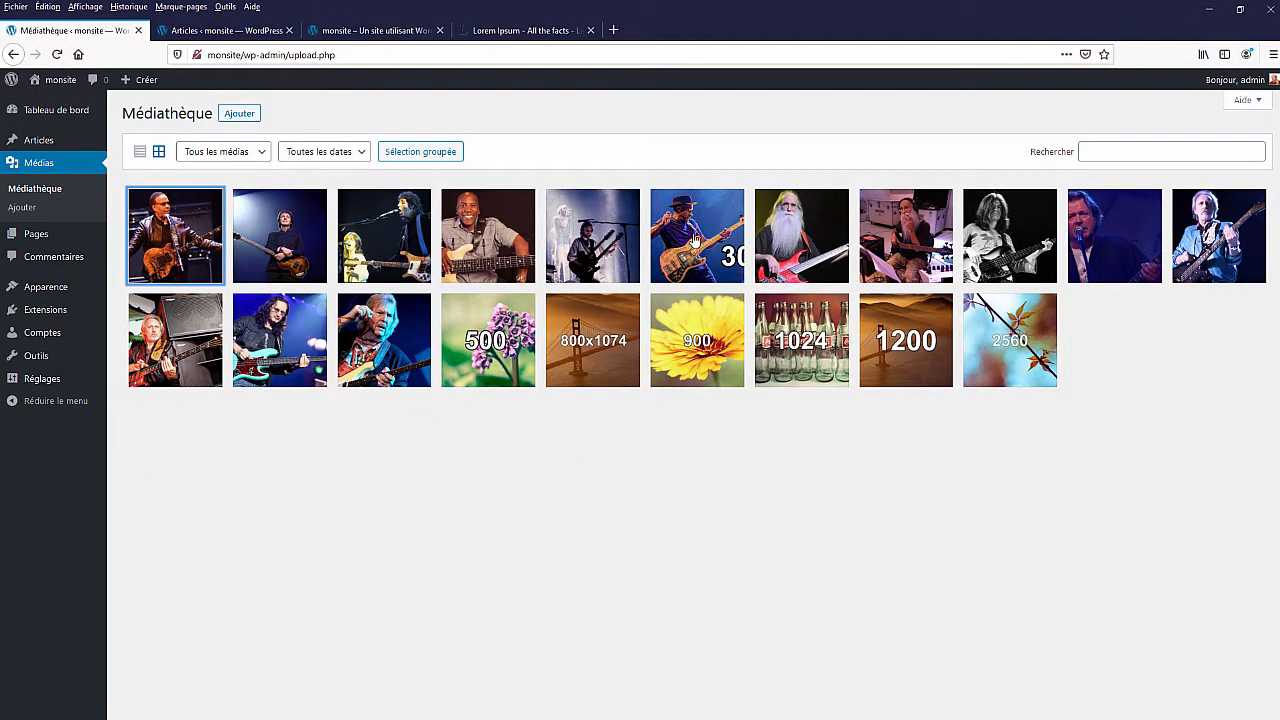
Examine the Marcus Miller image's attachment details and view its original and resized versions one by one from the uploads/2020/12 folder
click(699, 240)
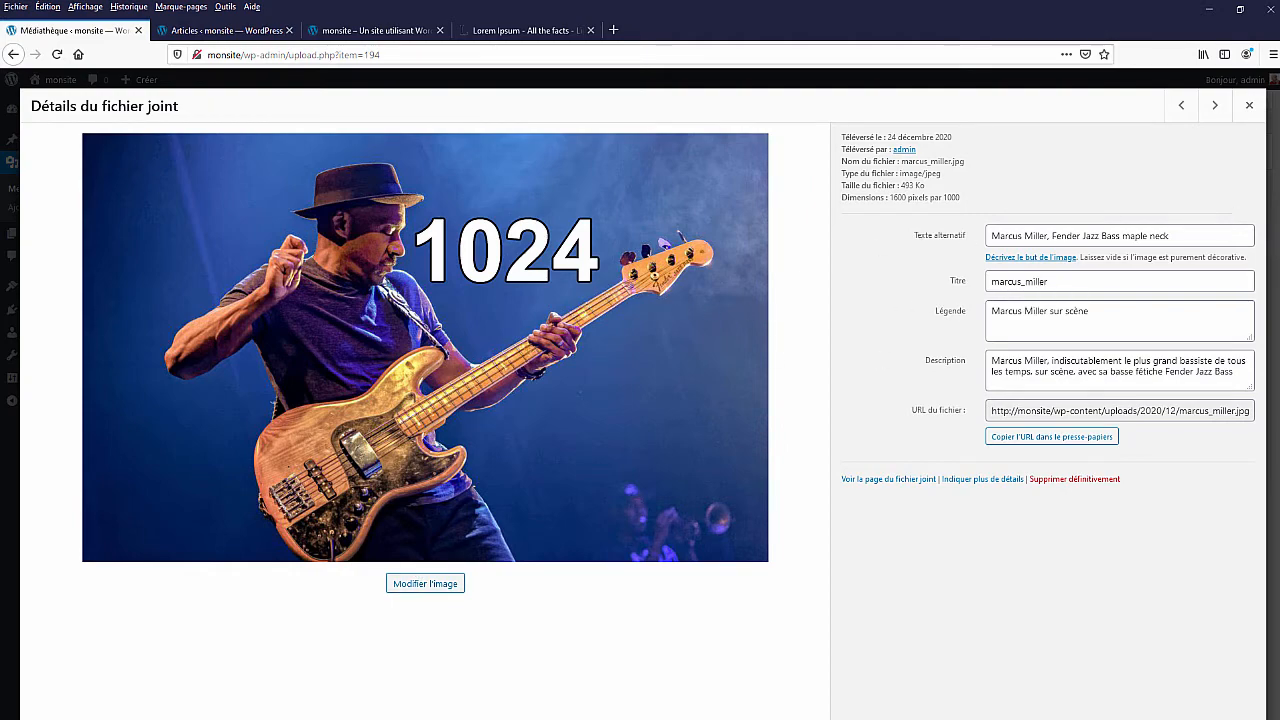
drag(1279, 131, 702, 1)
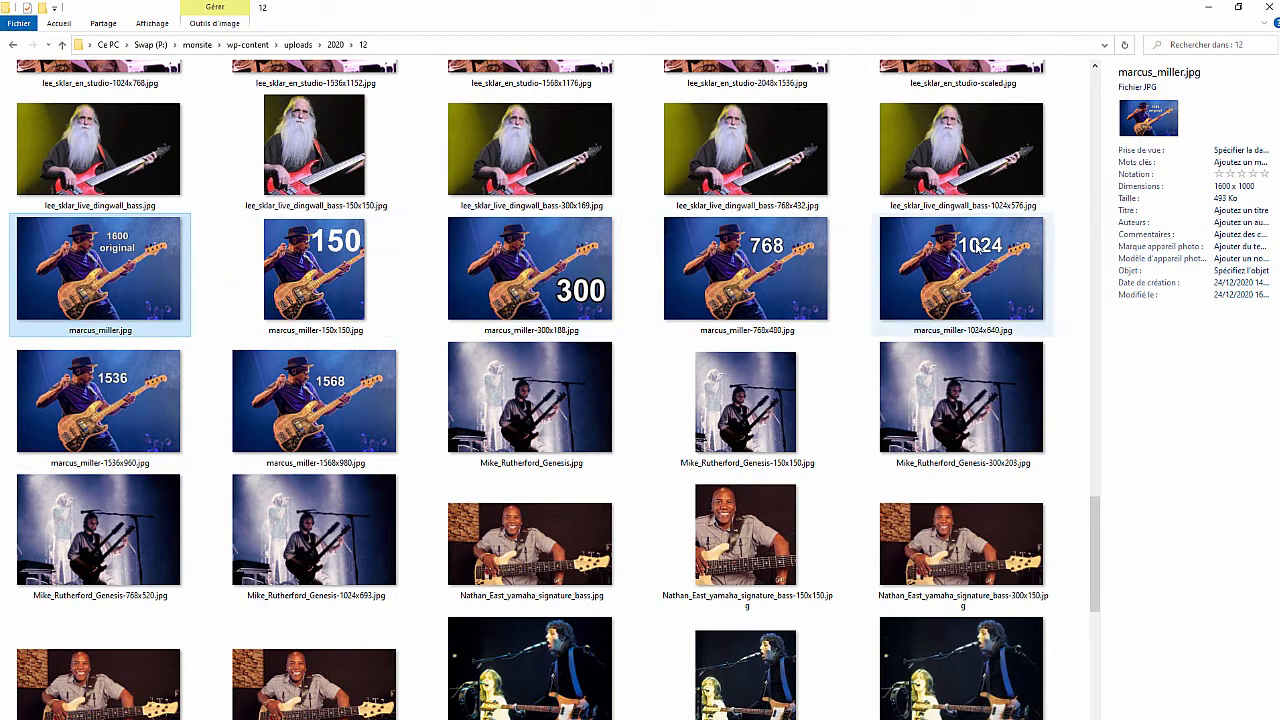
double_click(100, 267)
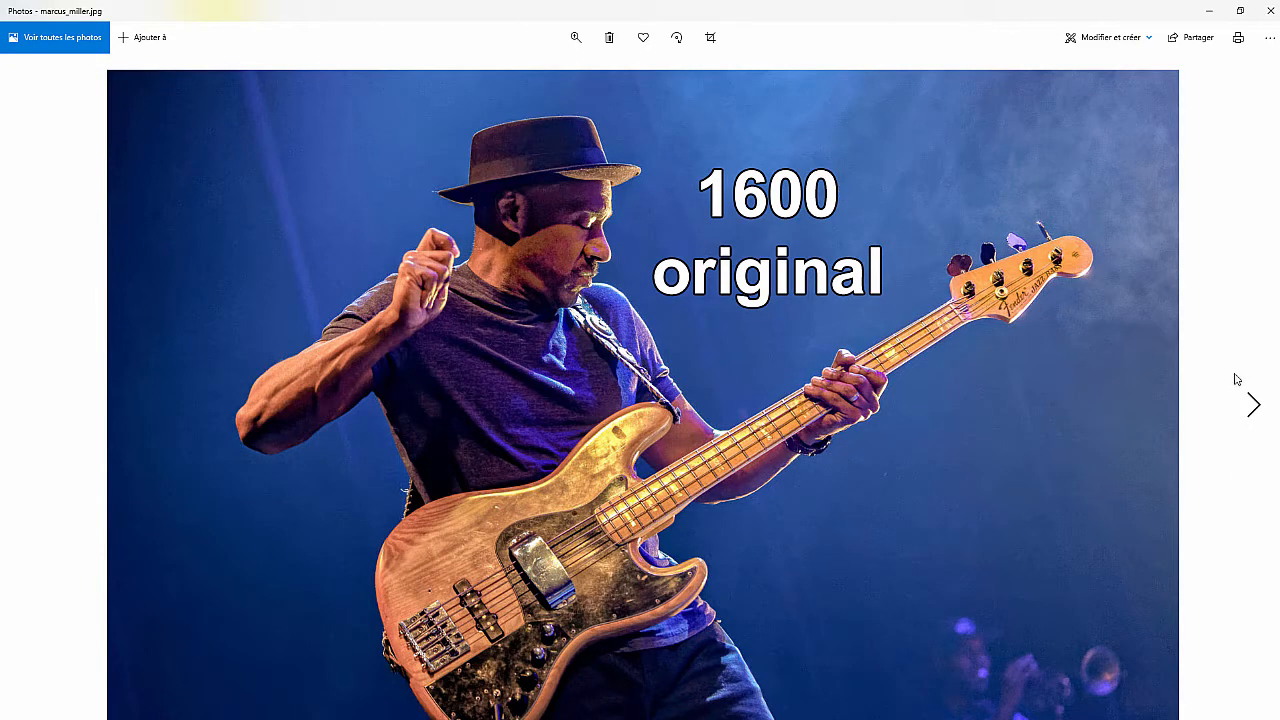
click(1255, 404)
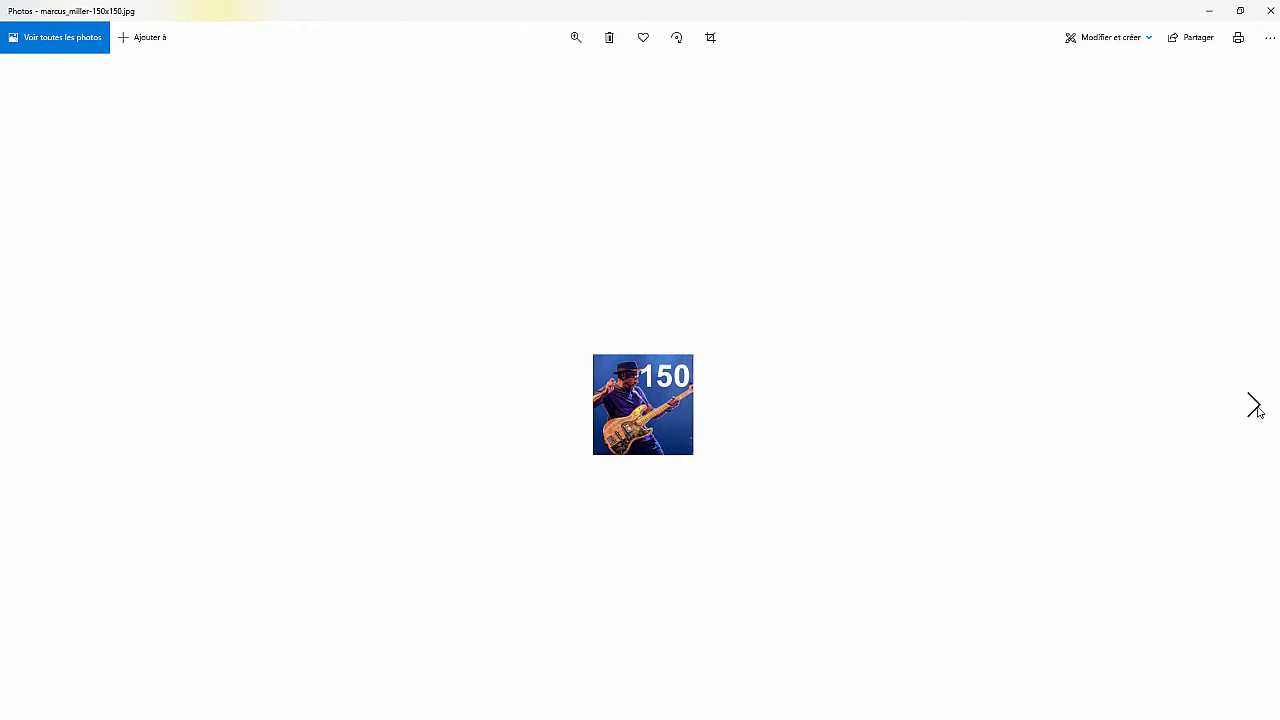
click(1256, 407)
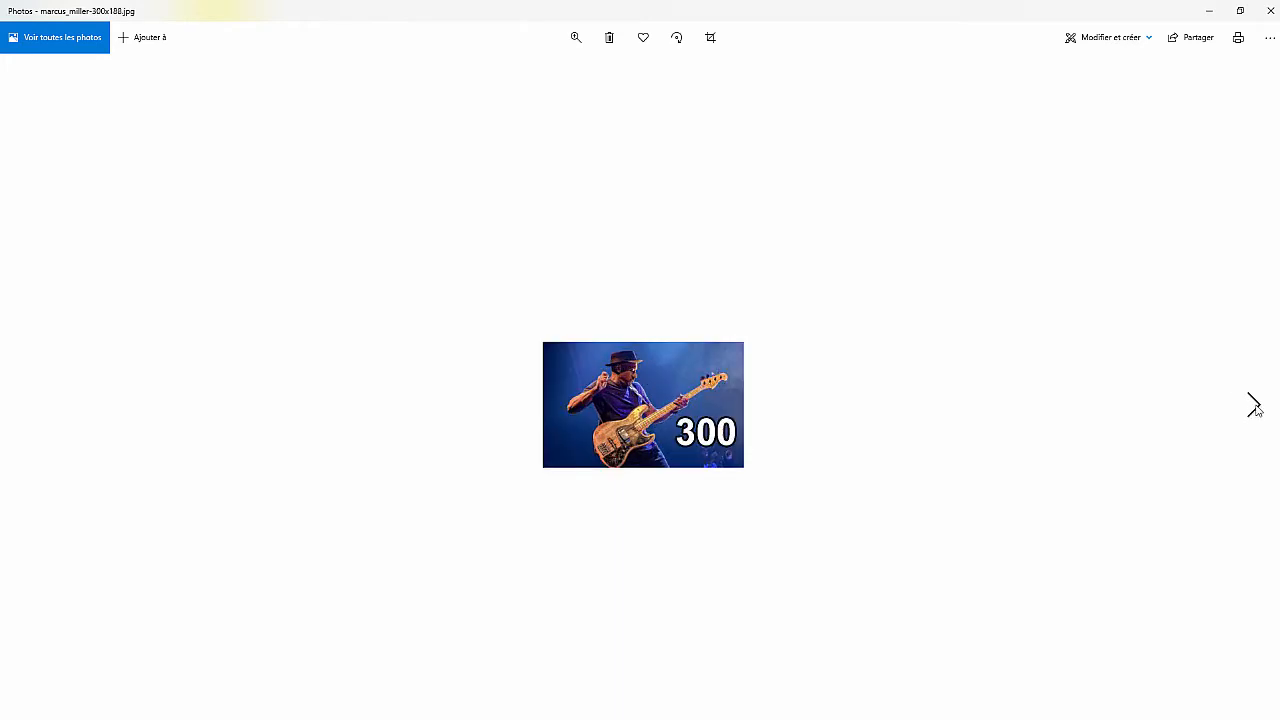
click(1256, 407)
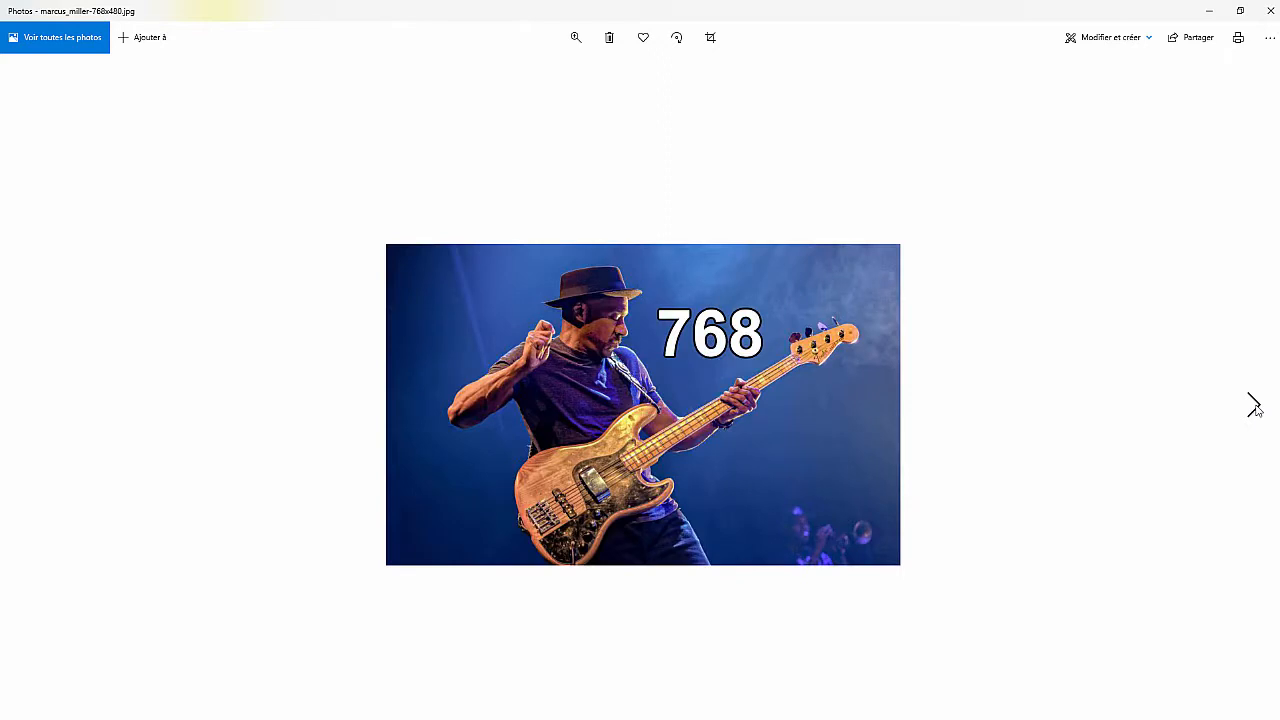
click(1256, 407)
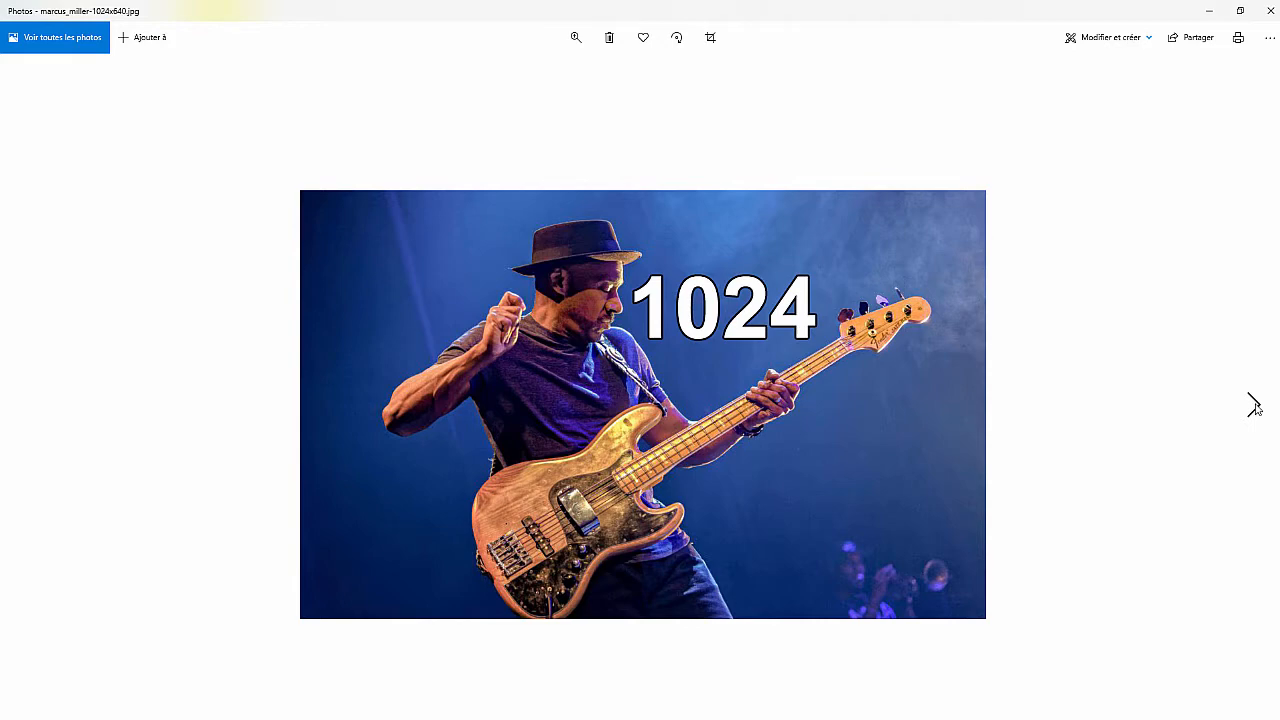
click(1256, 407)
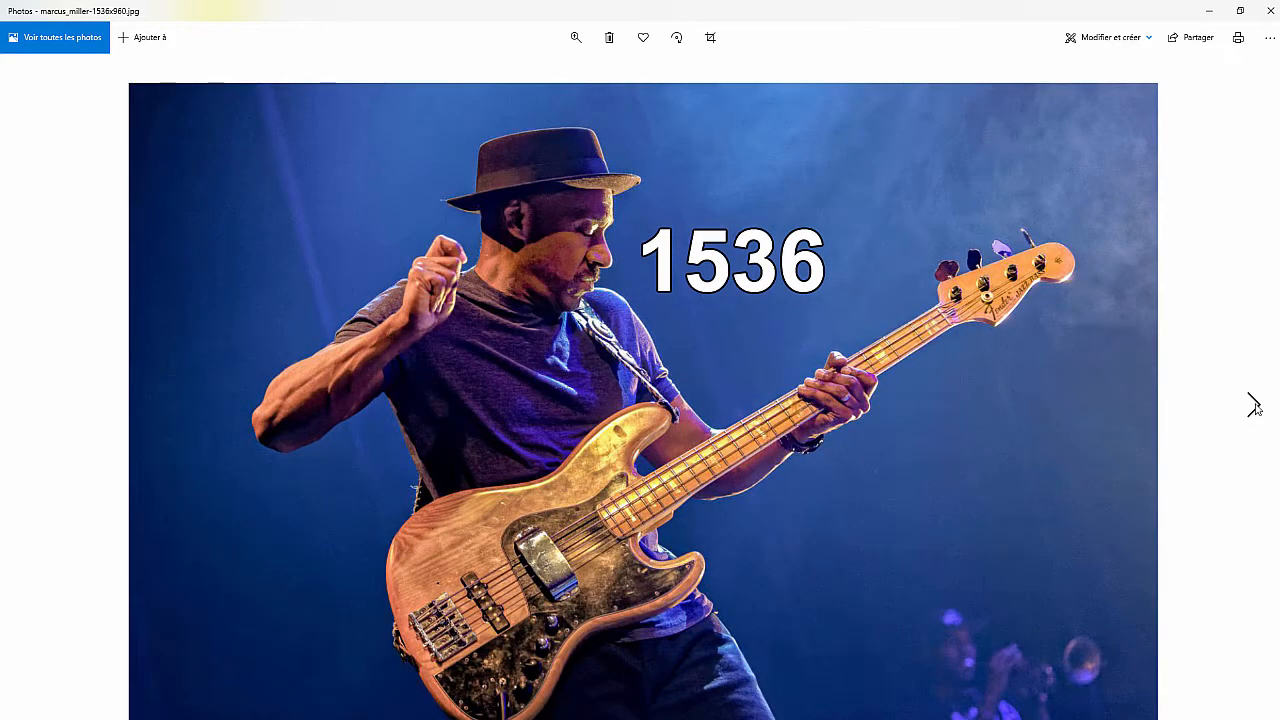
click(1256, 407)
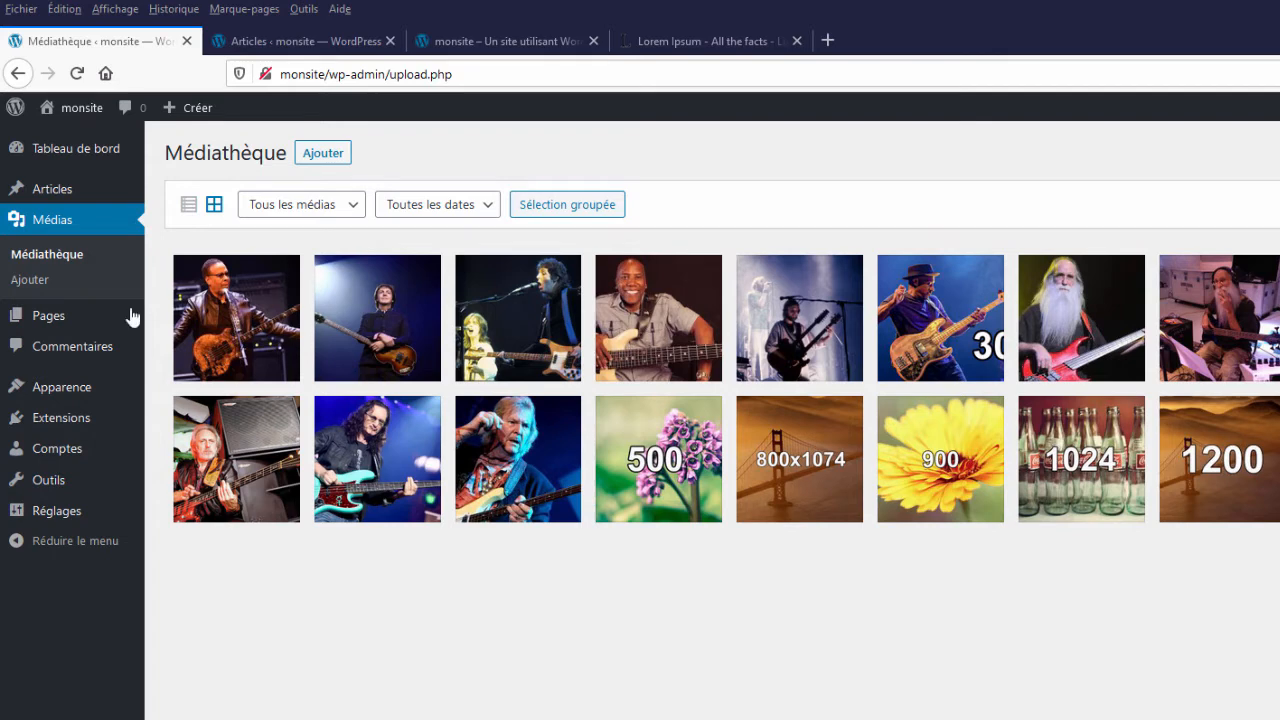
Create a new post titled "Mon image" and start an empty paragraph below the title
click(275, 38)
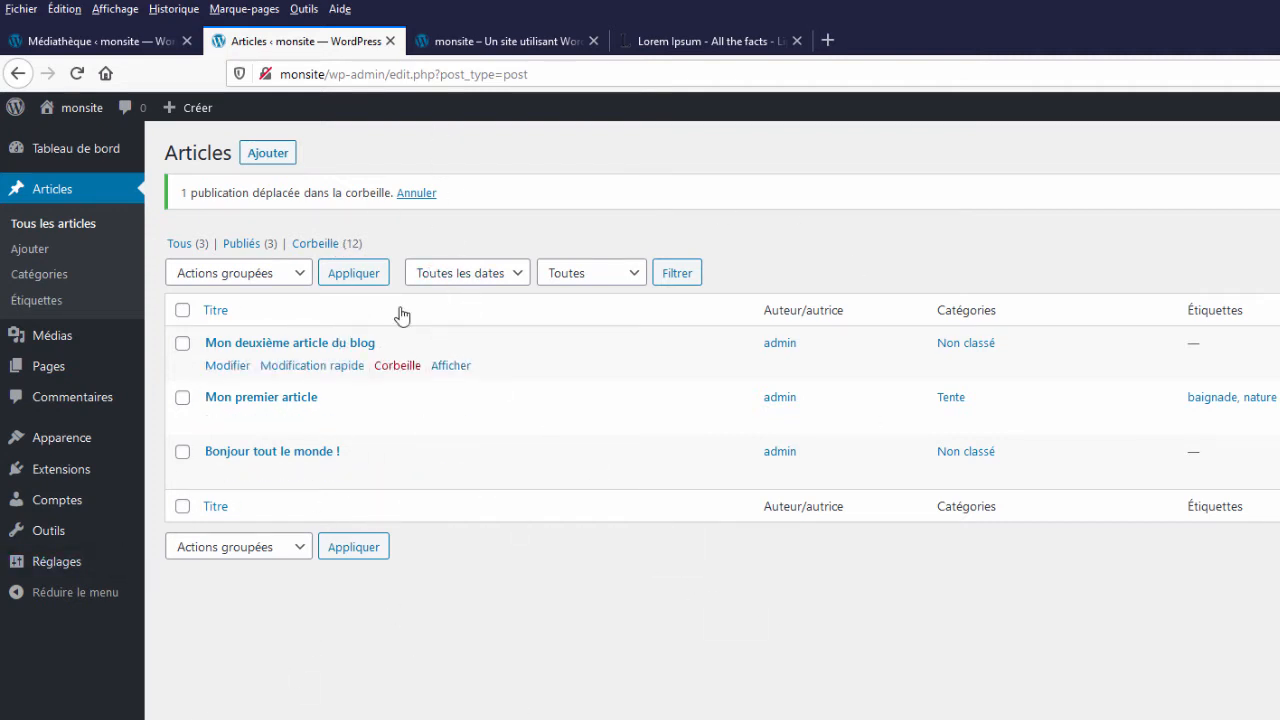
click(263, 153)
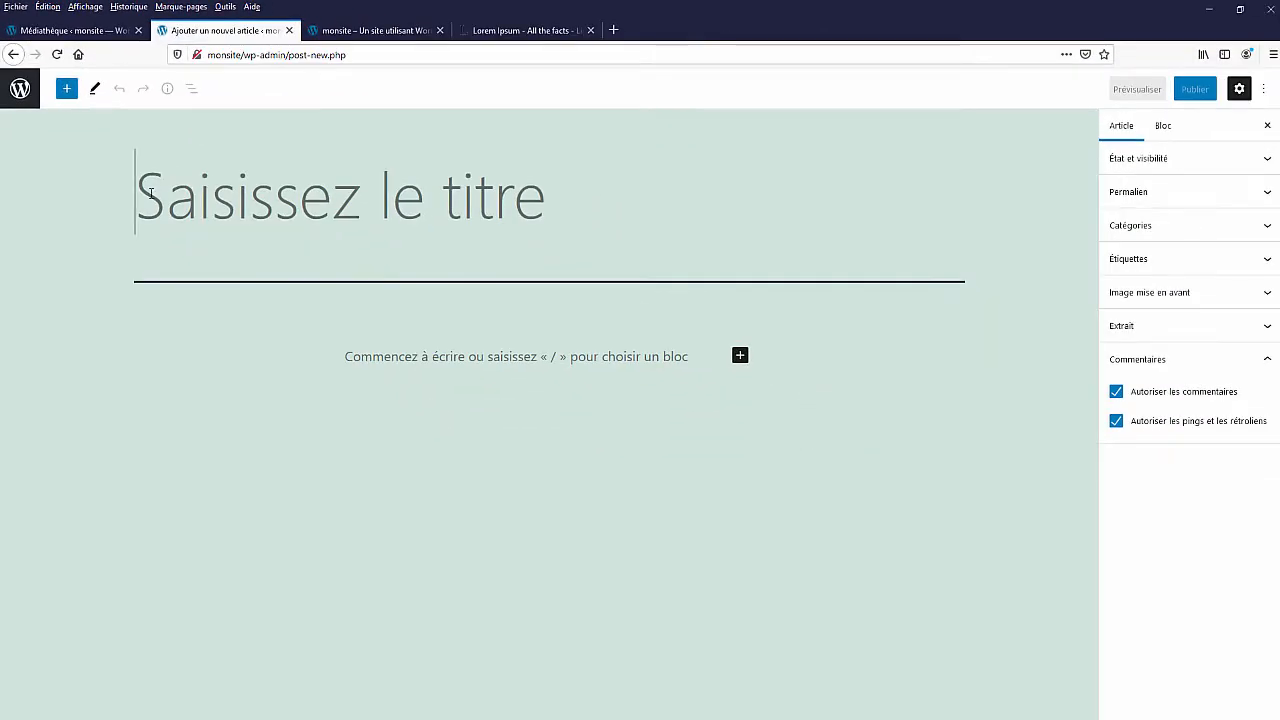
text(Mo)
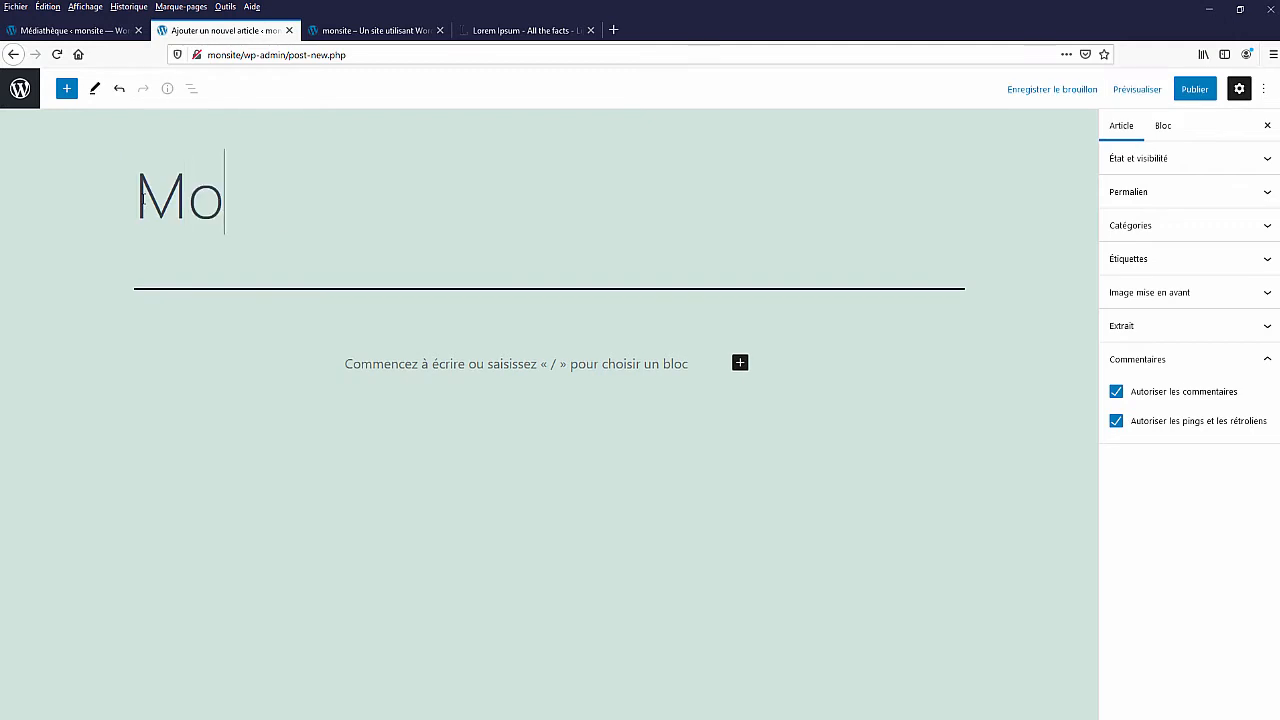
text(n image)
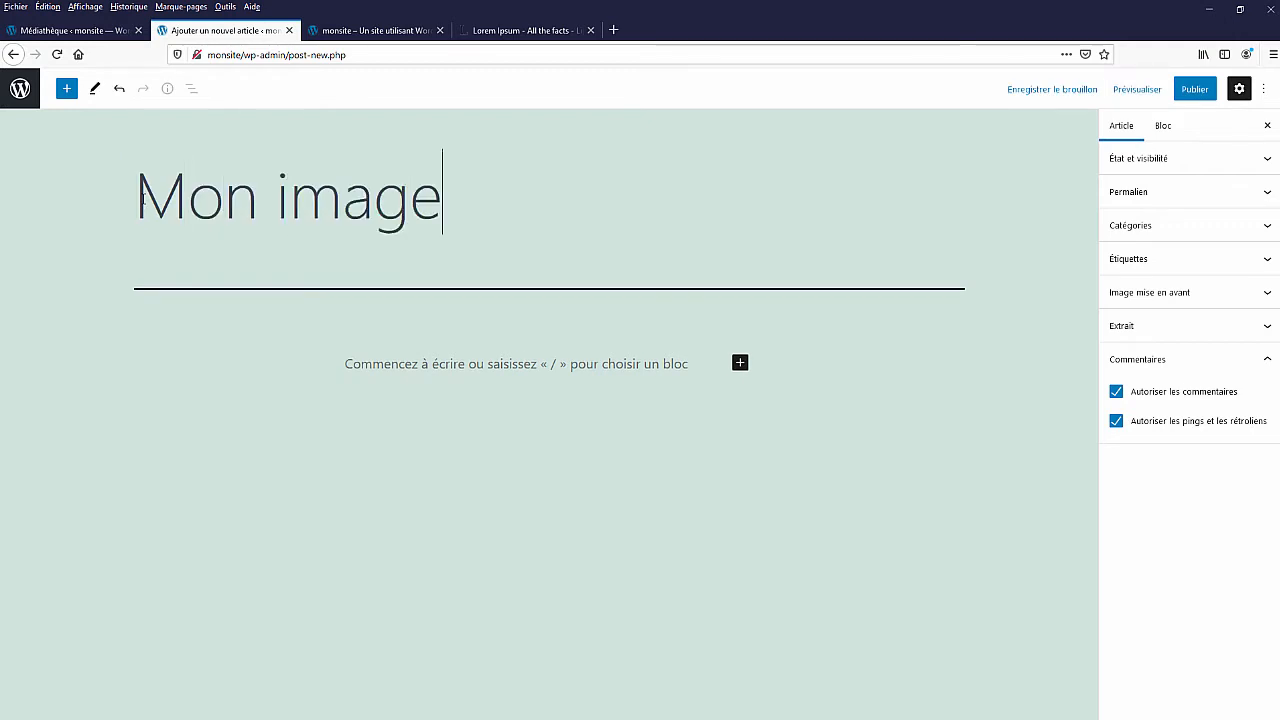
key(Return)
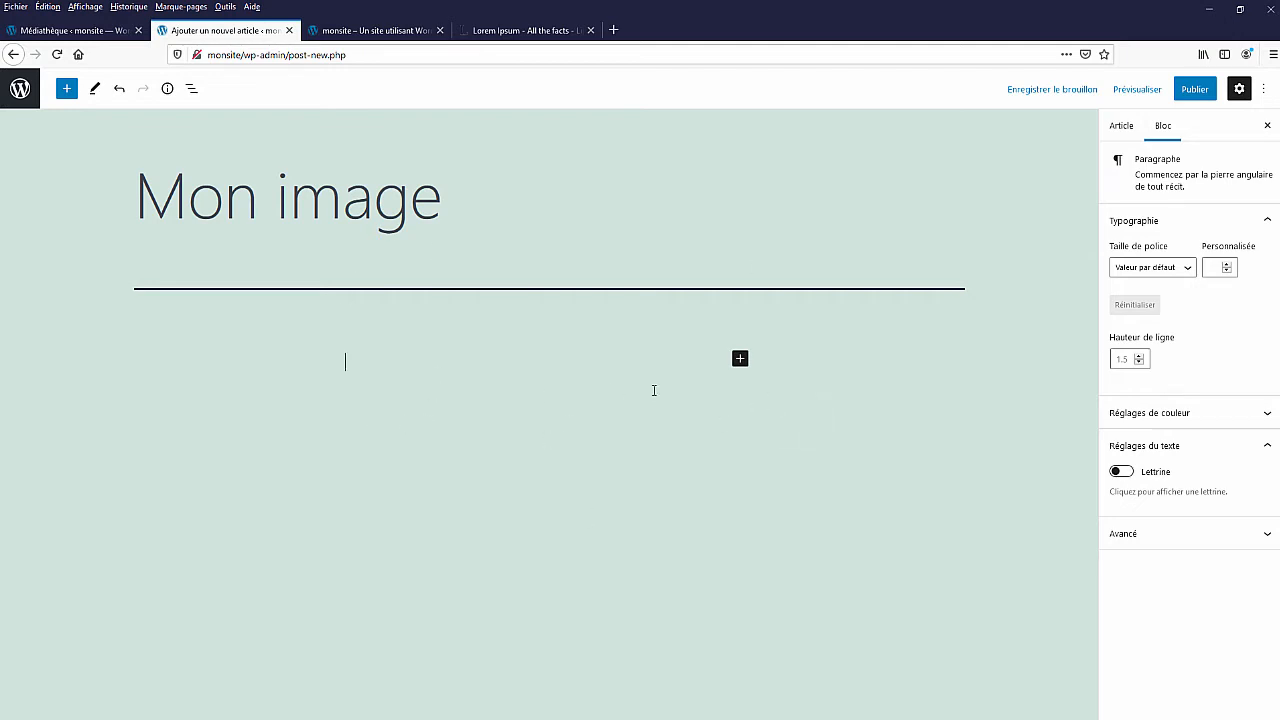
Copy the Lorem Ipsum page's paragraph beginning "Curabitur rutrum nisi" into the empty paragraph of the new post
click(515, 31)
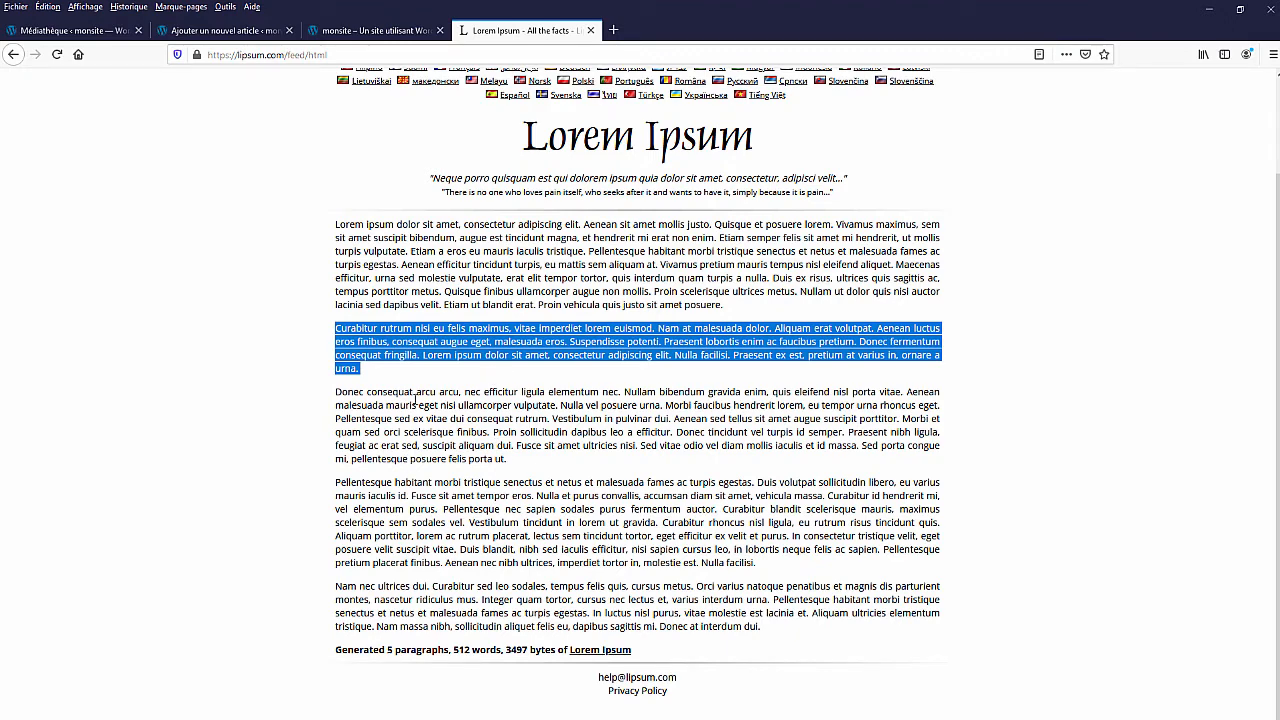
click(226, 33)
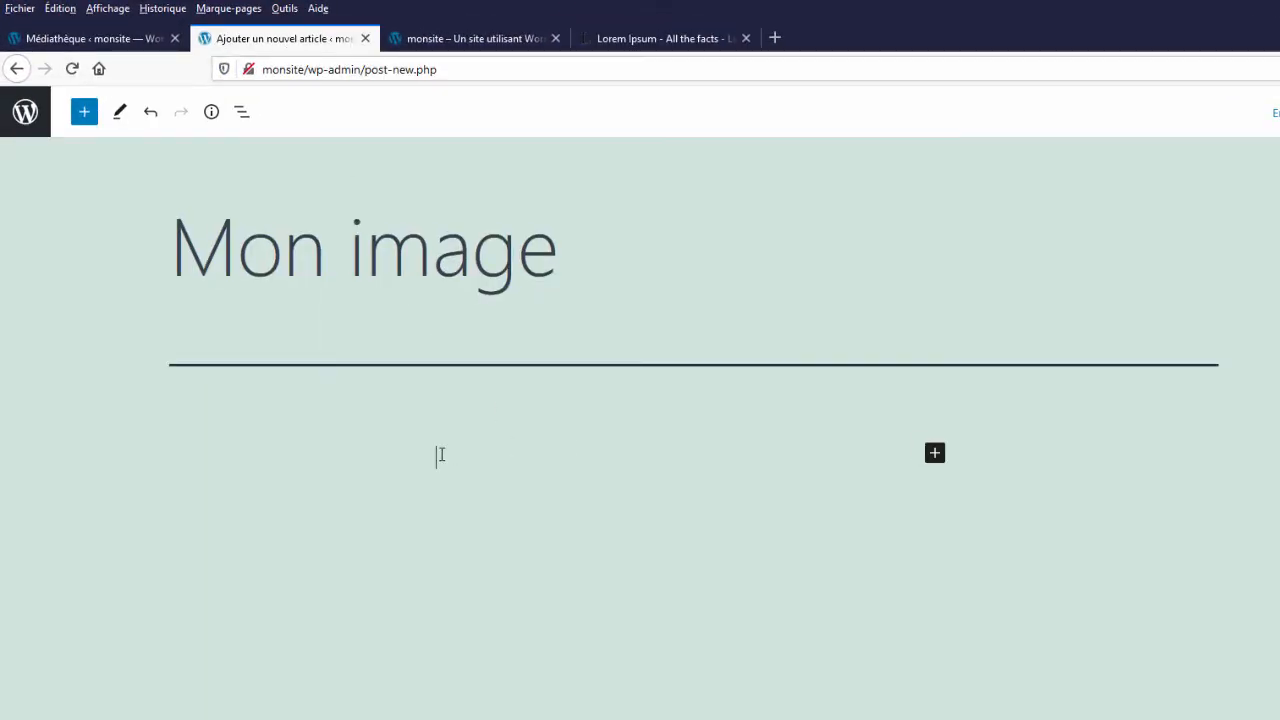
text(Curabitur rutrum nisi eu felis maximus, vitae imperdiet lorem euismod. Nam at malesuada dolor. Aliquam erat volutpat. Aenean luctus eros finibus, consequat augue eget, malesuada eros. Suspendisse potenti. Praesent lobortis enim ac faucibus pretium. Donec fermentum consequat fringilla. Lorem ipsum dolor sit amet, consectetur adipiscing elit. Nulla facilisi. Praesent ex est, pretium at varius in, ornare a urna.)
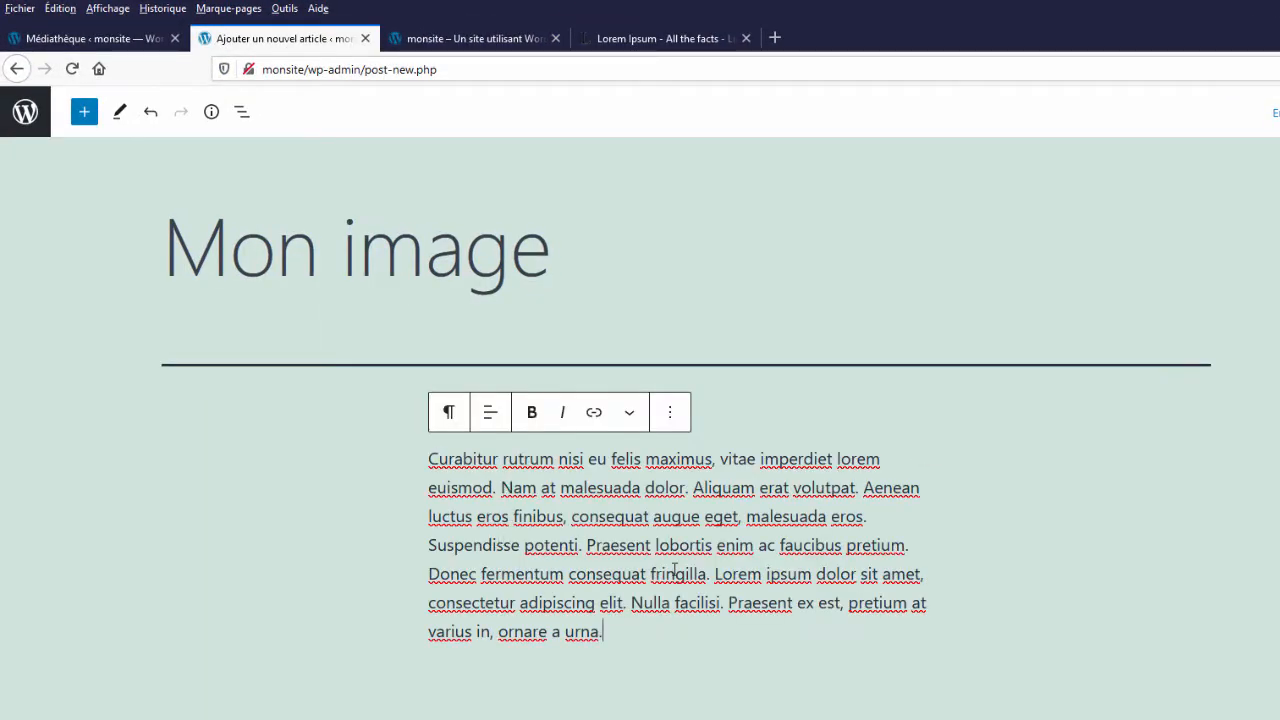
Split the pasted text into two paragraph blocks after "Suspendisse potenti." and check the blocks in the list view
click(583, 545)
key(Return)
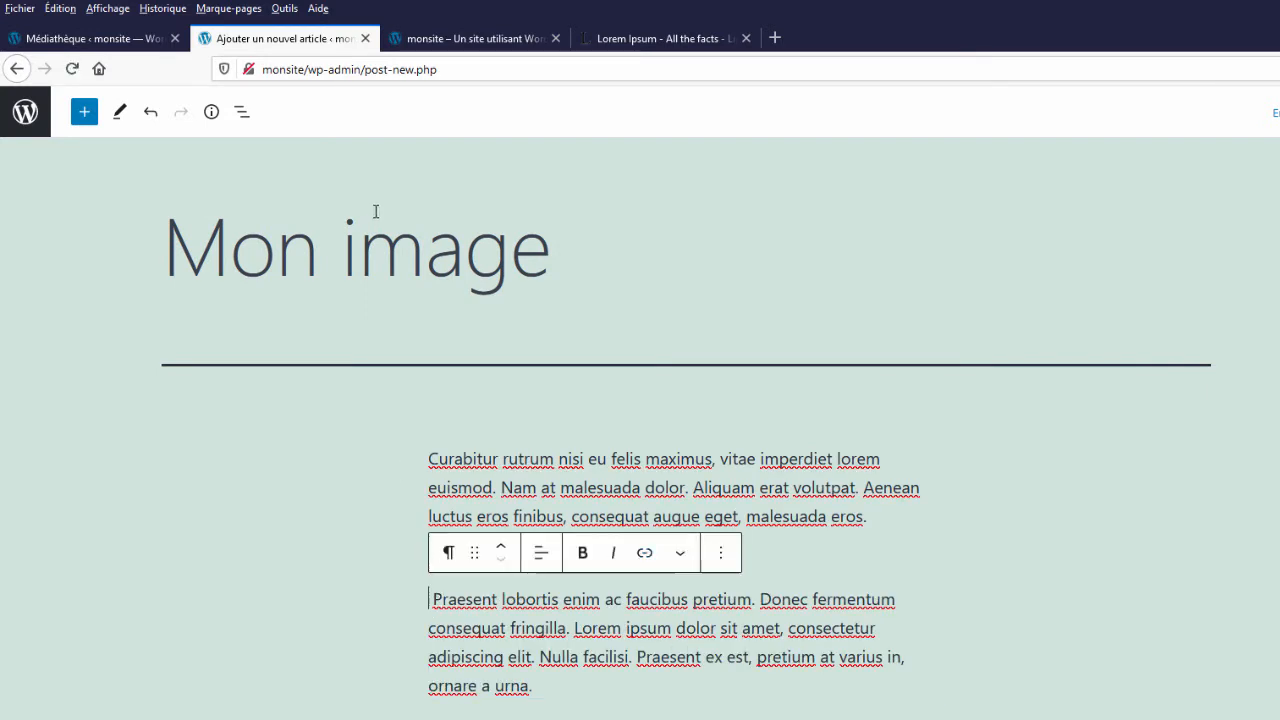
click(241, 111)
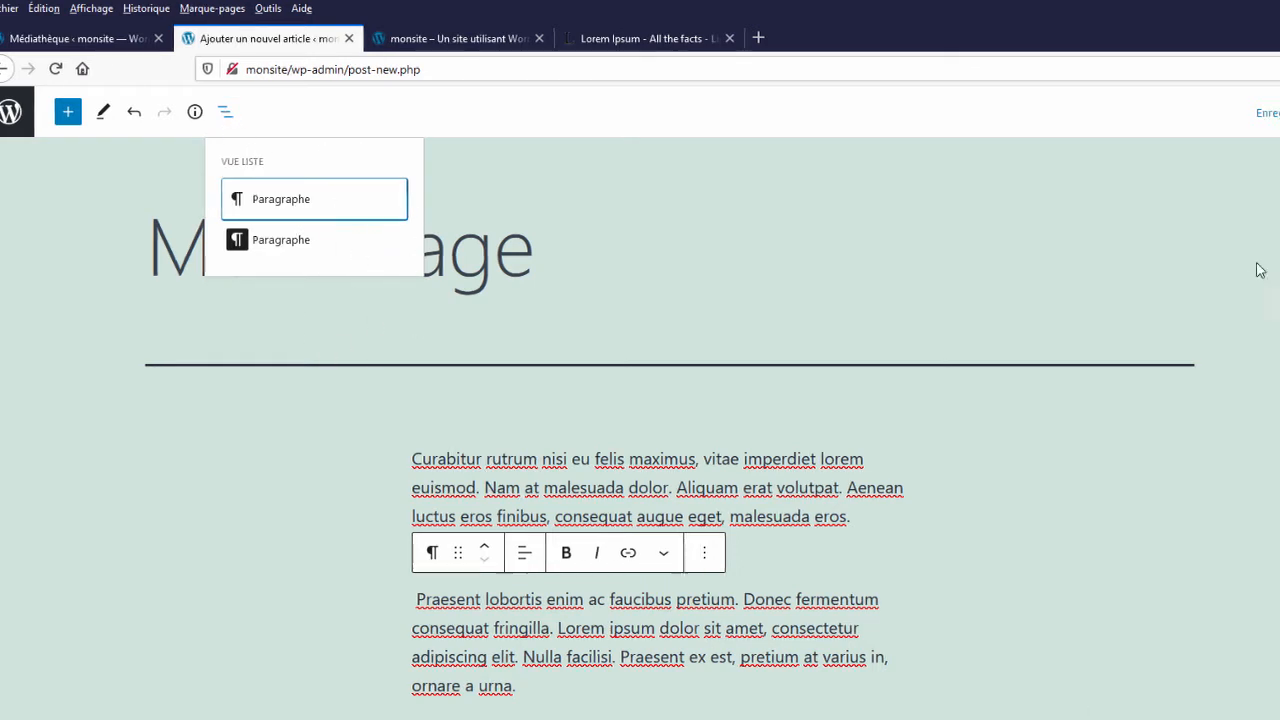
Publish the "Mon image" post with public visibility and return to the editor
click(1158, 118)
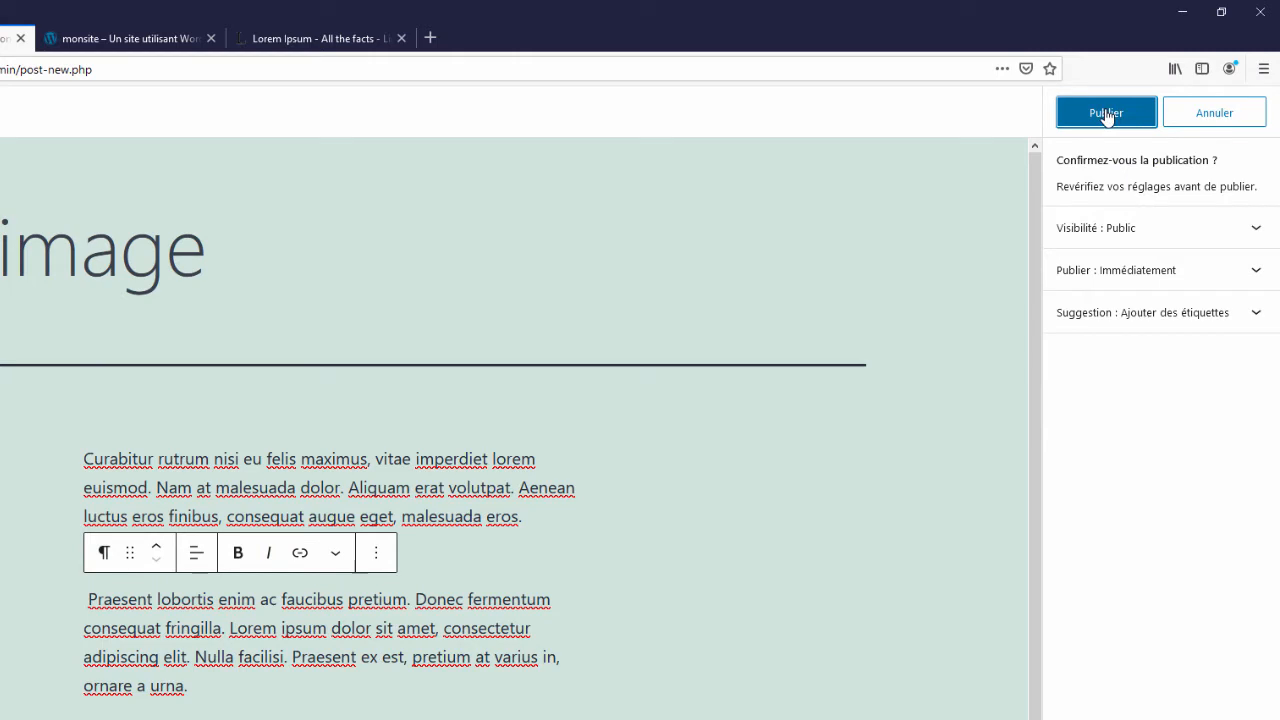
click(1106, 114)
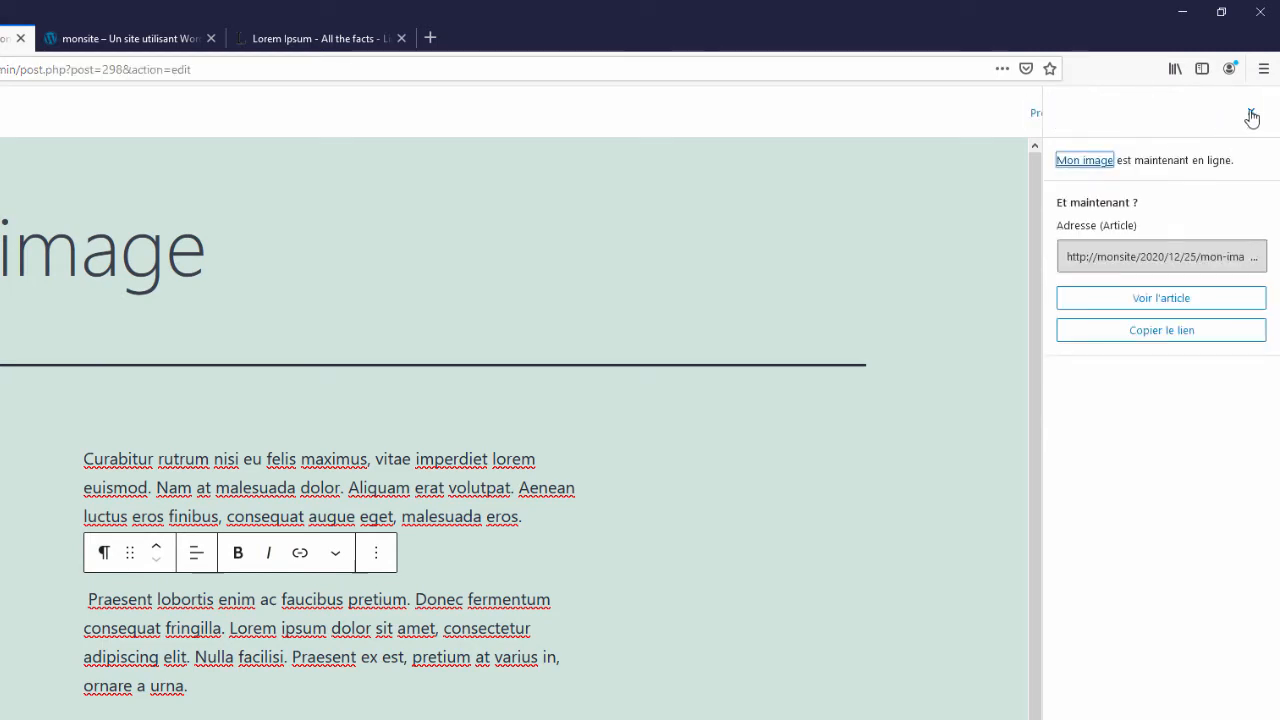
click(1250, 115)
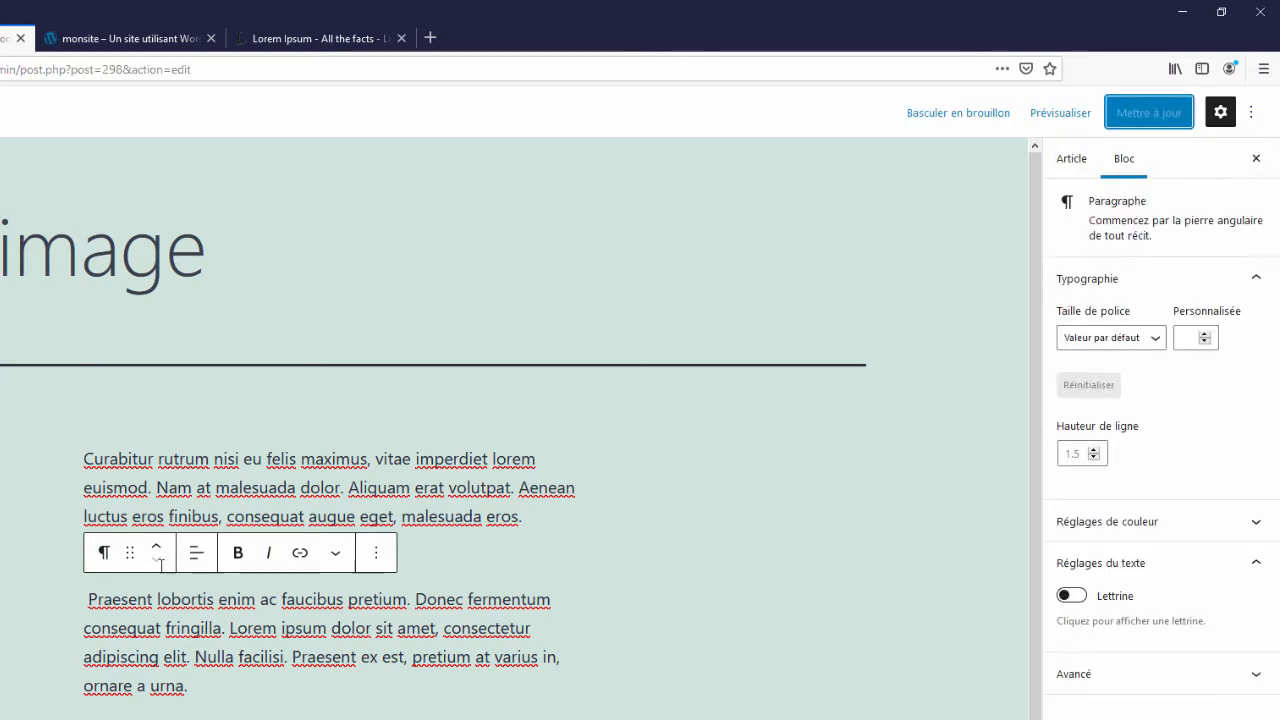
Reload the site's home page and open the published "Mon image" post to review its two paragraphs
click(125, 38)
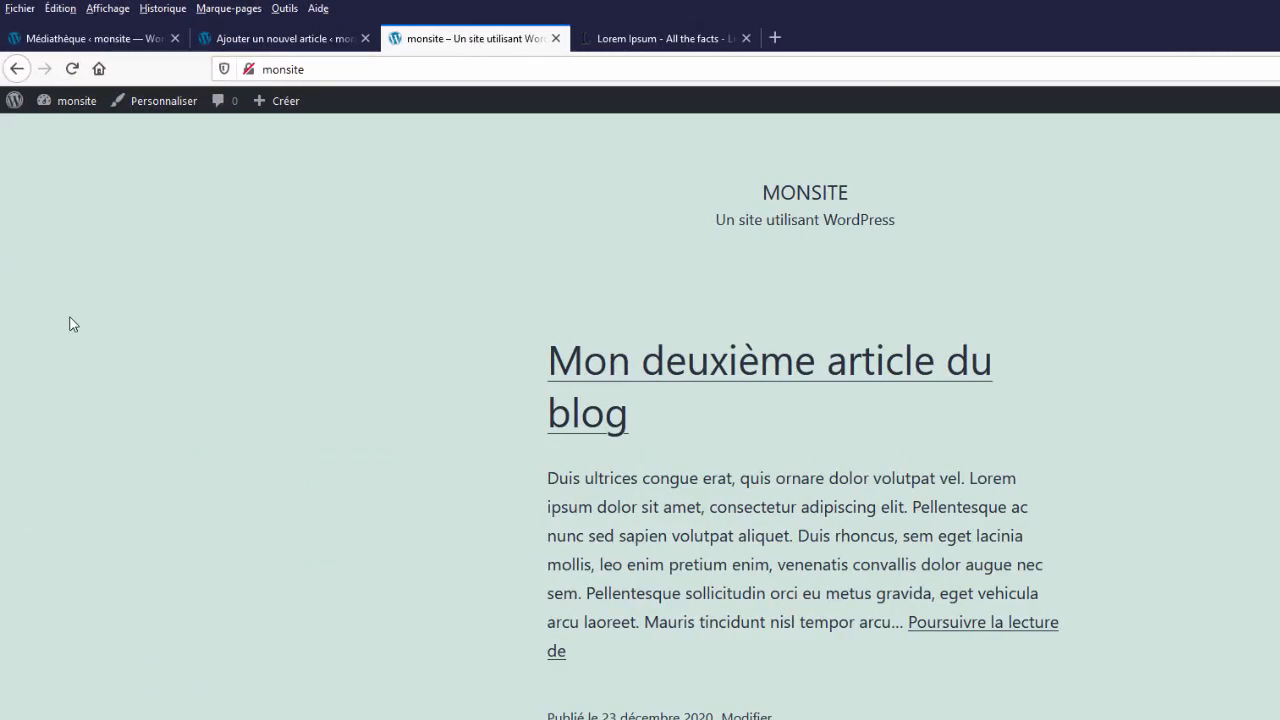
click(72, 68)
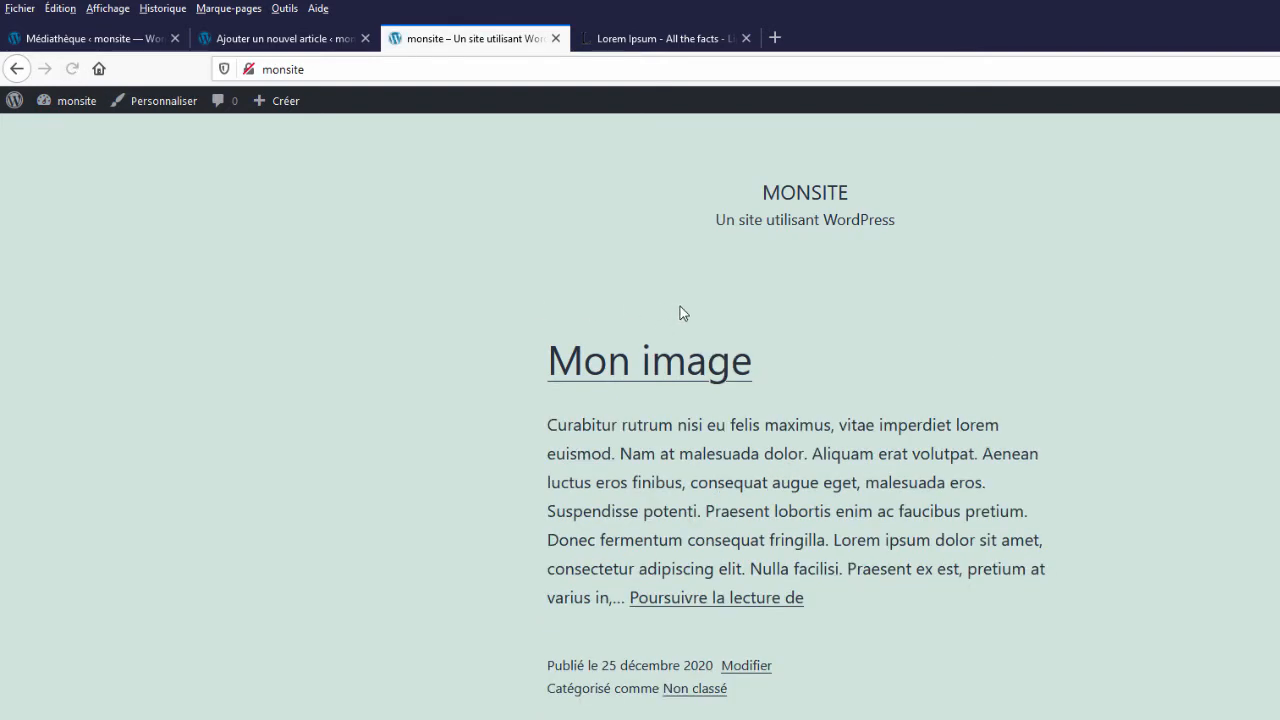
click(668, 366)
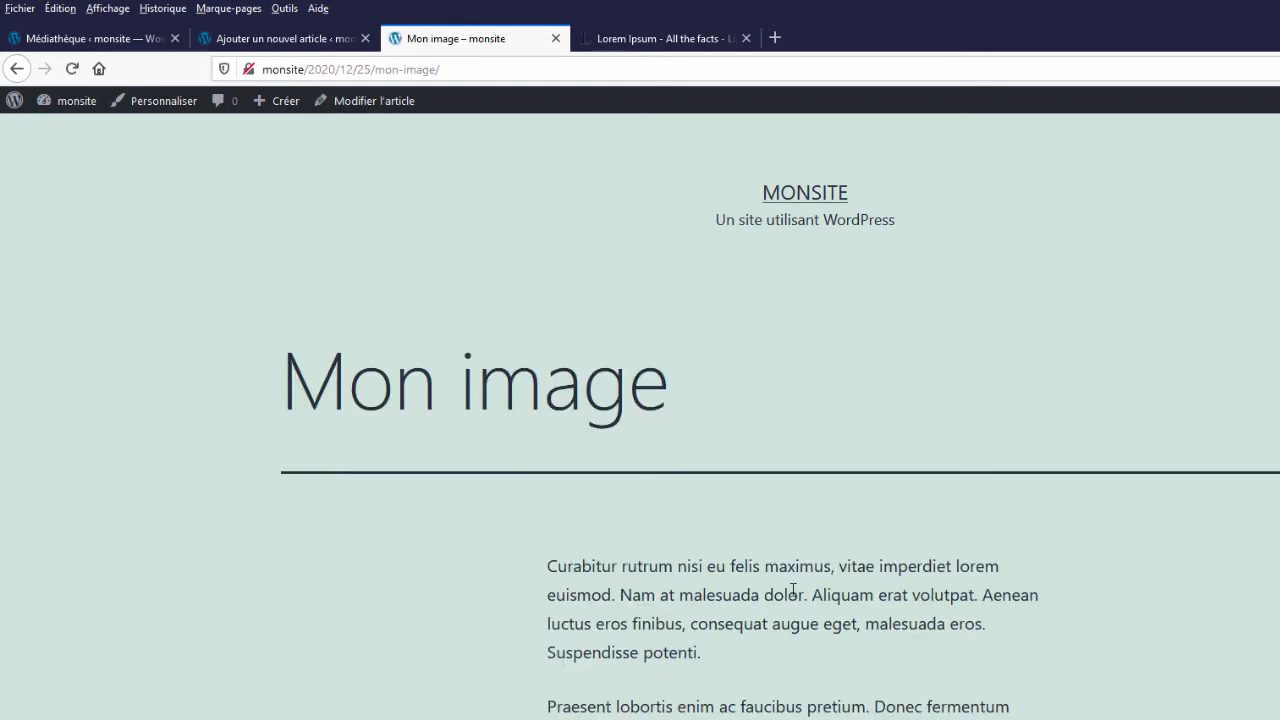
scroll(285, 589, down, 3)
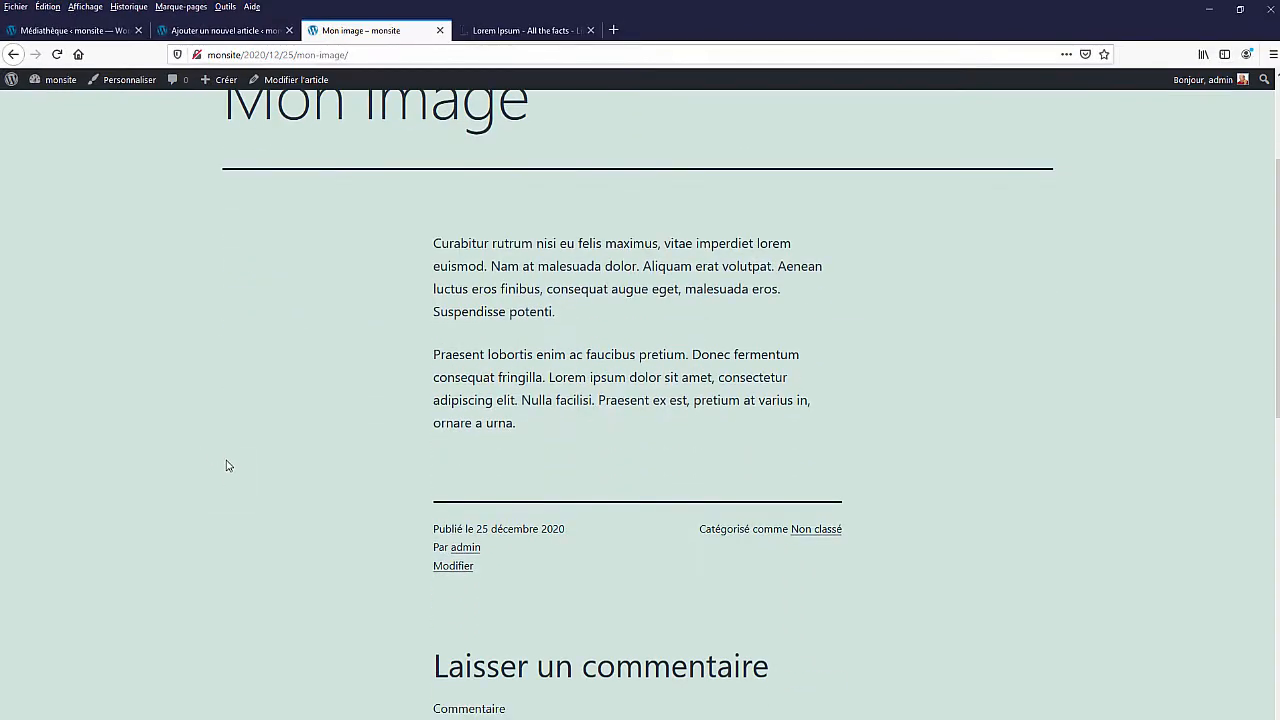
scroll(227, 472, down, 3)
scroll(227, 477, up, 5)
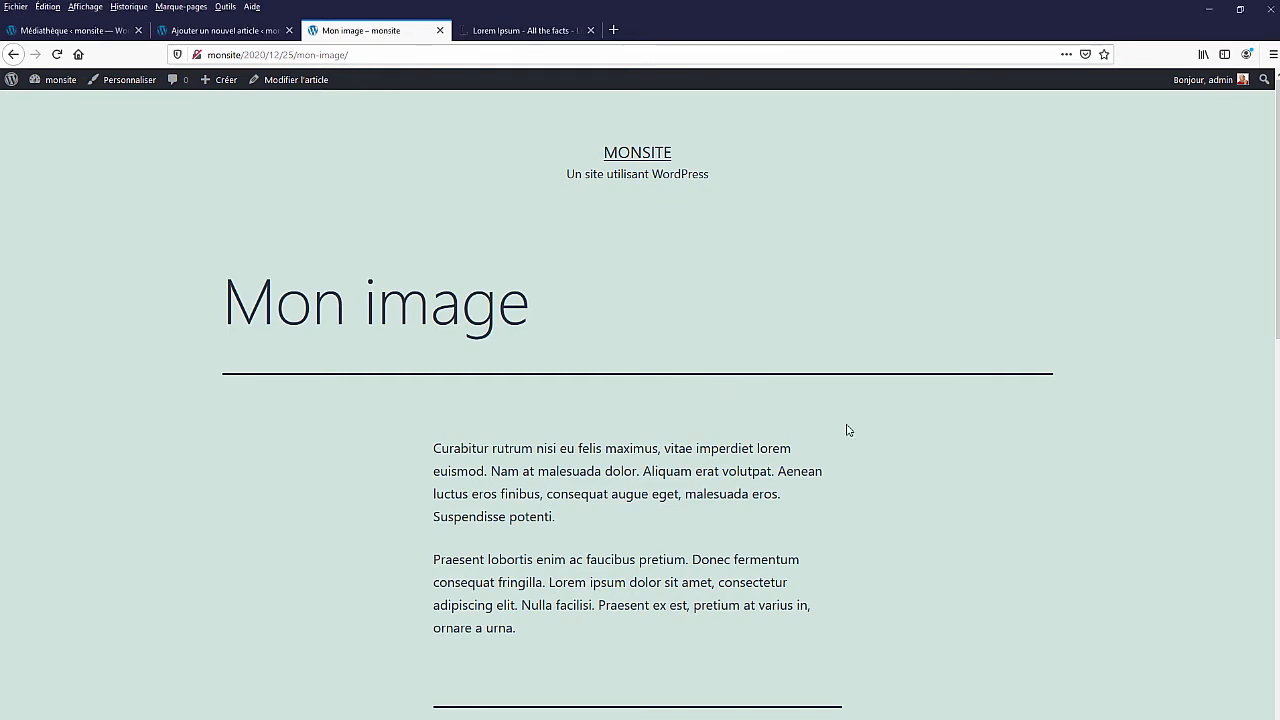
Inspect the first text paragraph of the published post with the browser's developer tools and close them
key(F12)
scroll(840, 325, down, 4)
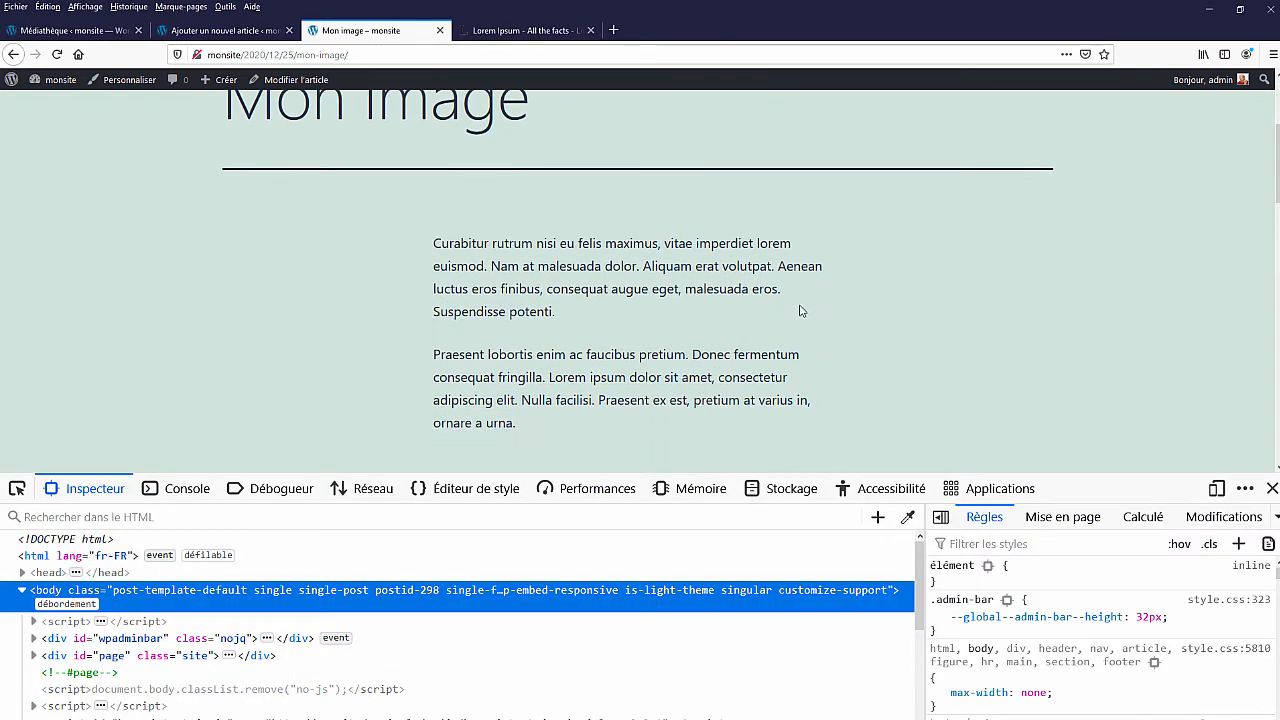
right_click(665, 266)
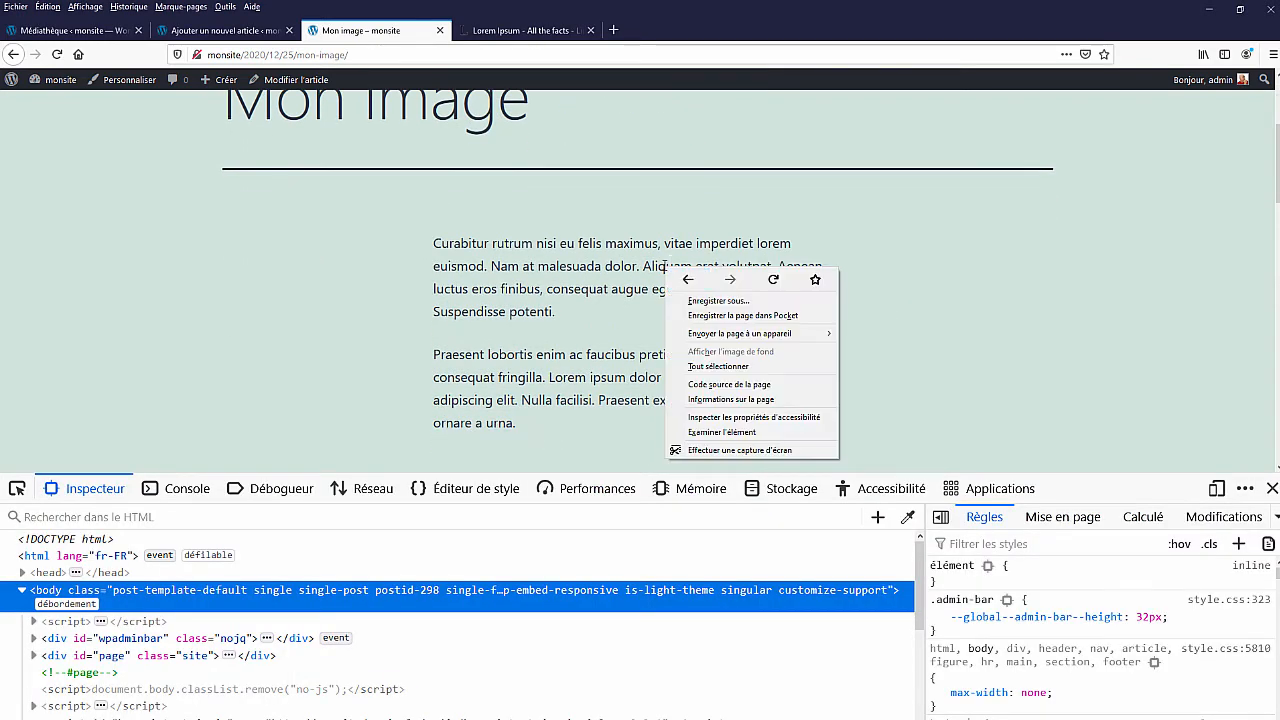
click(708, 432)
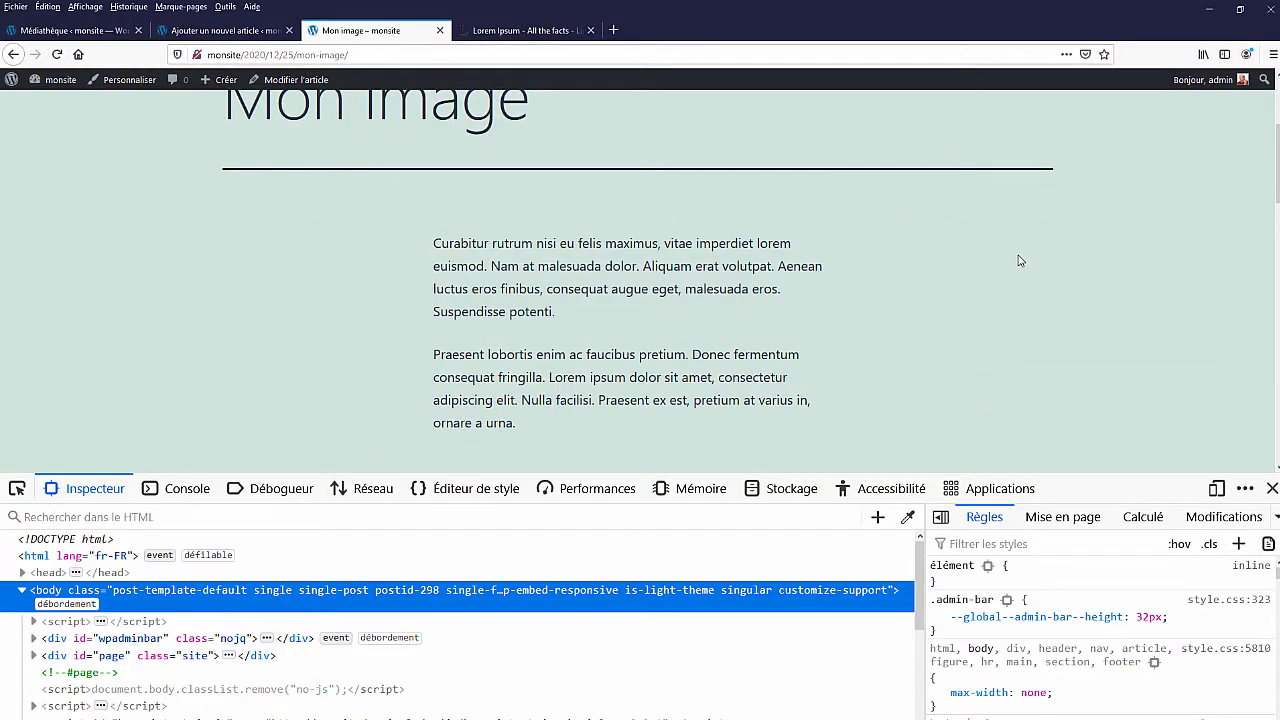
key(F12)
scroll(503, 252, up, 3)
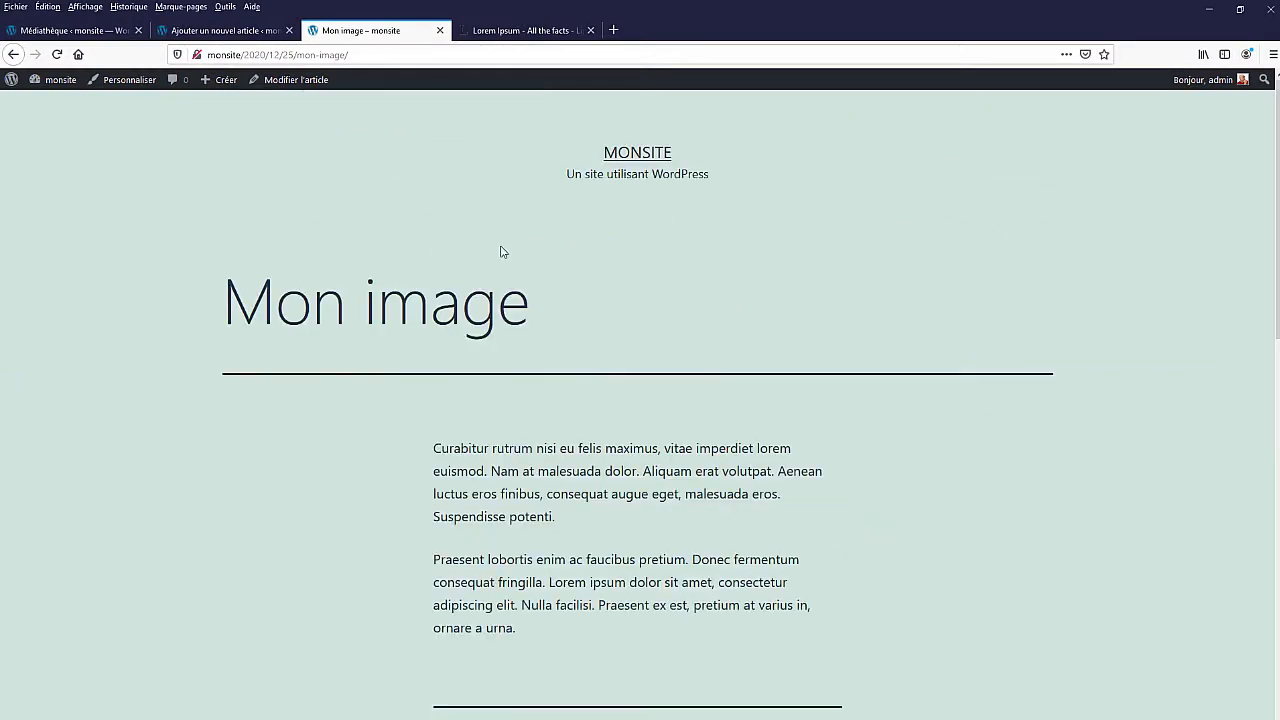
Return to the post editor, check the second paragraph's block options and start an empty block after that paragraph
click(238, 34)
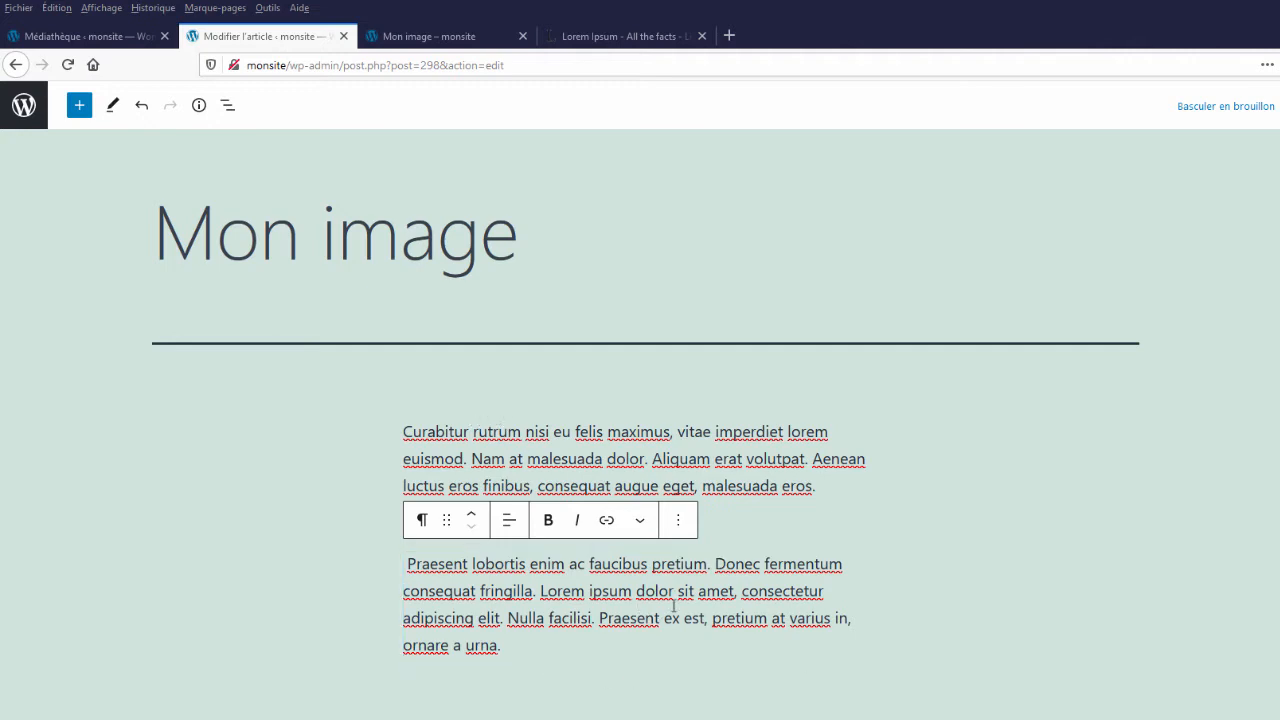
click(679, 521)
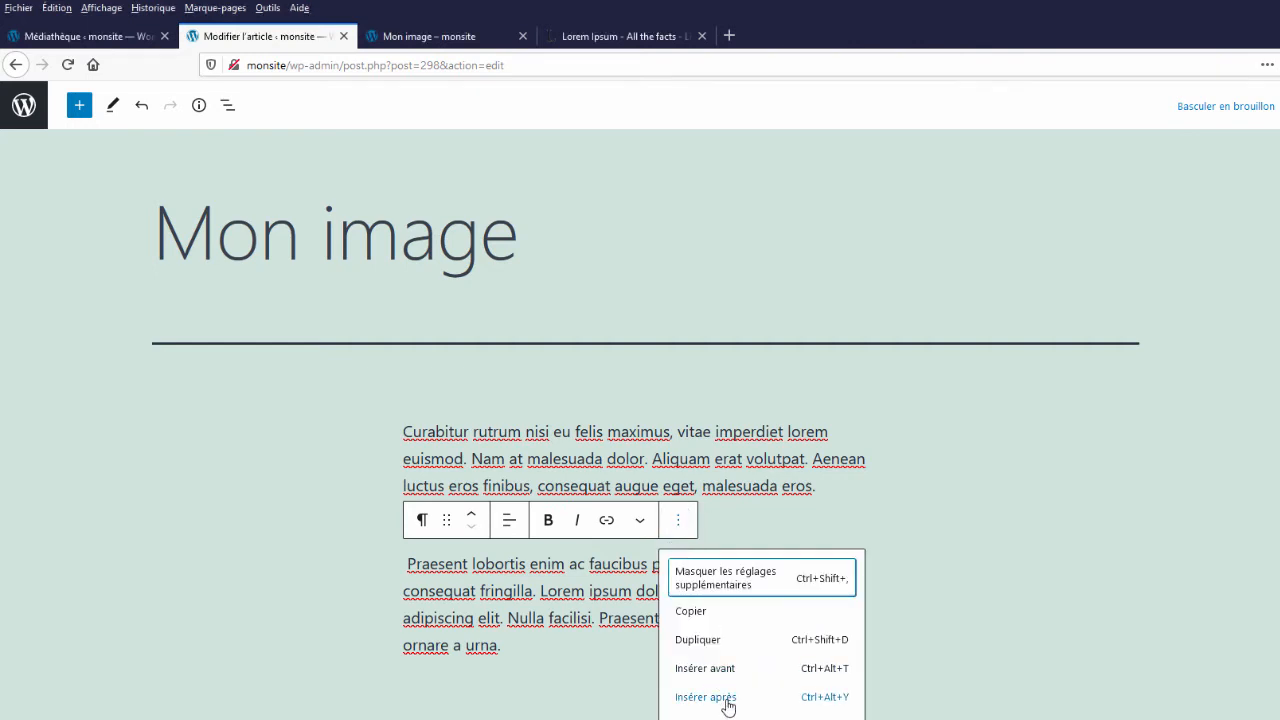
click(1134, 497)
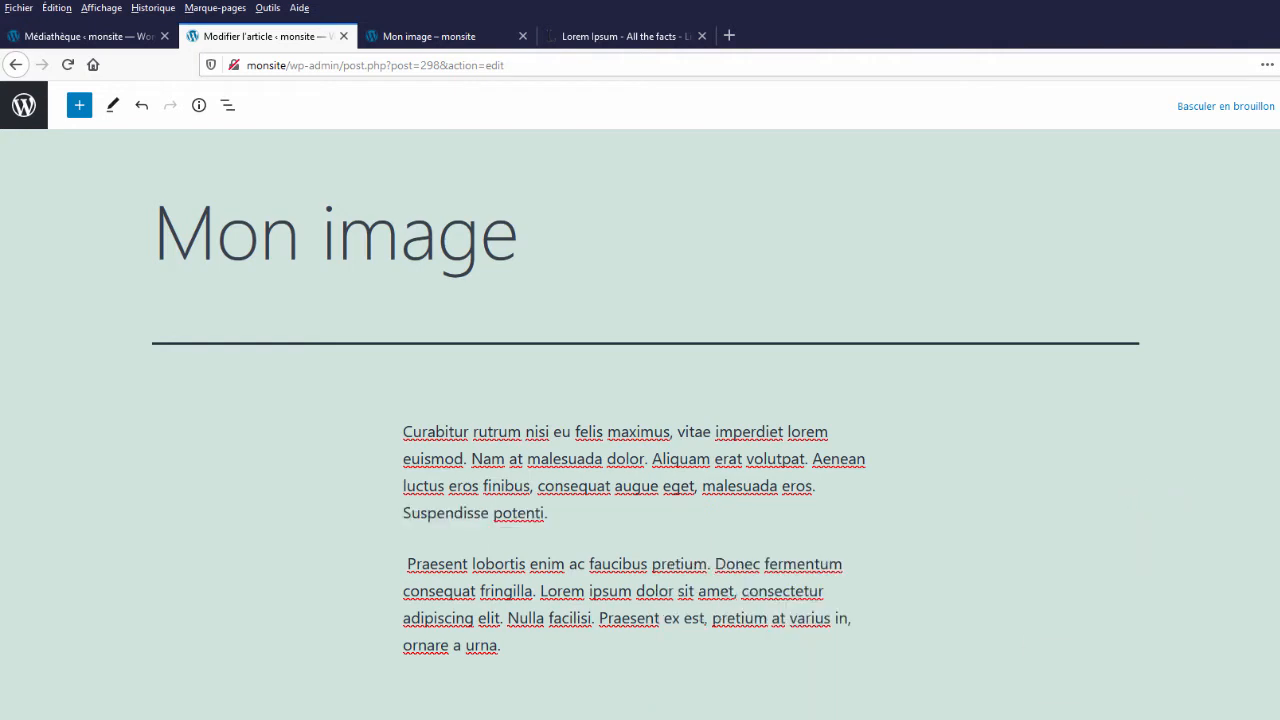
mouse_move(645, 540)
click(432, 682)
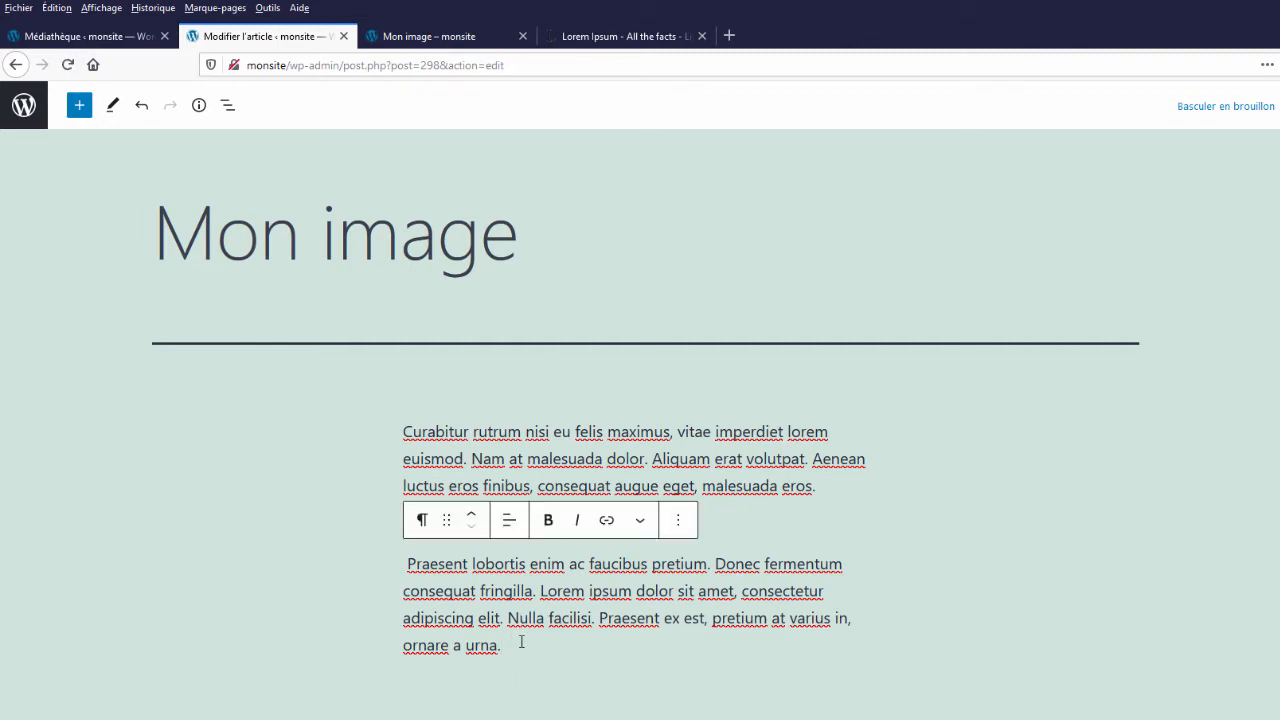
key(Return)
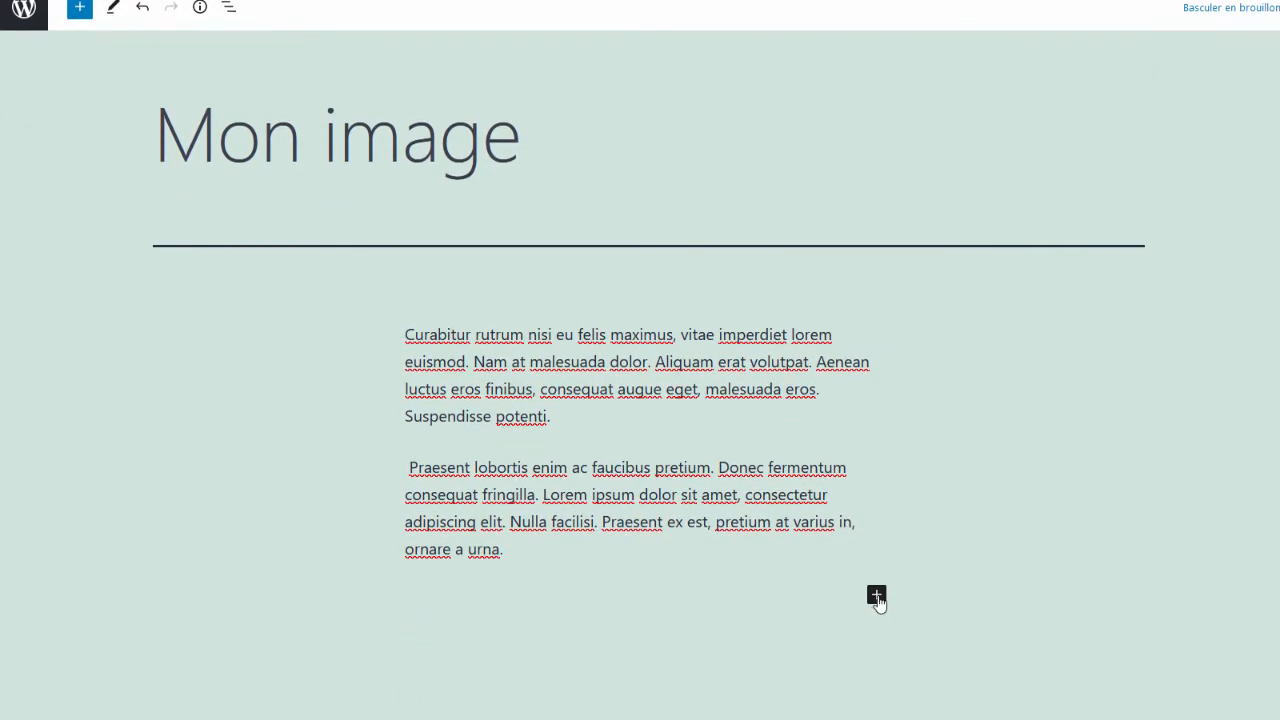
Browse the full block library and preview the Galerie, Son and Image blocks in the Média category
click(876, 597)
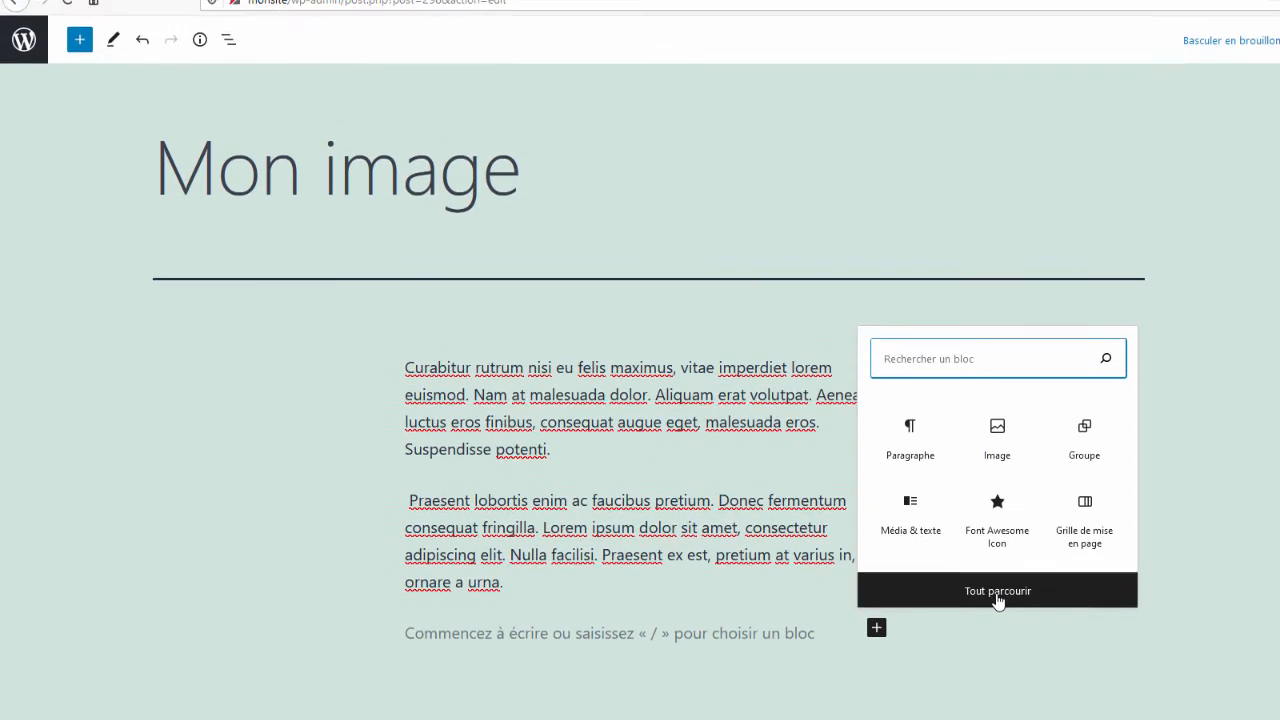
click(997, 596)
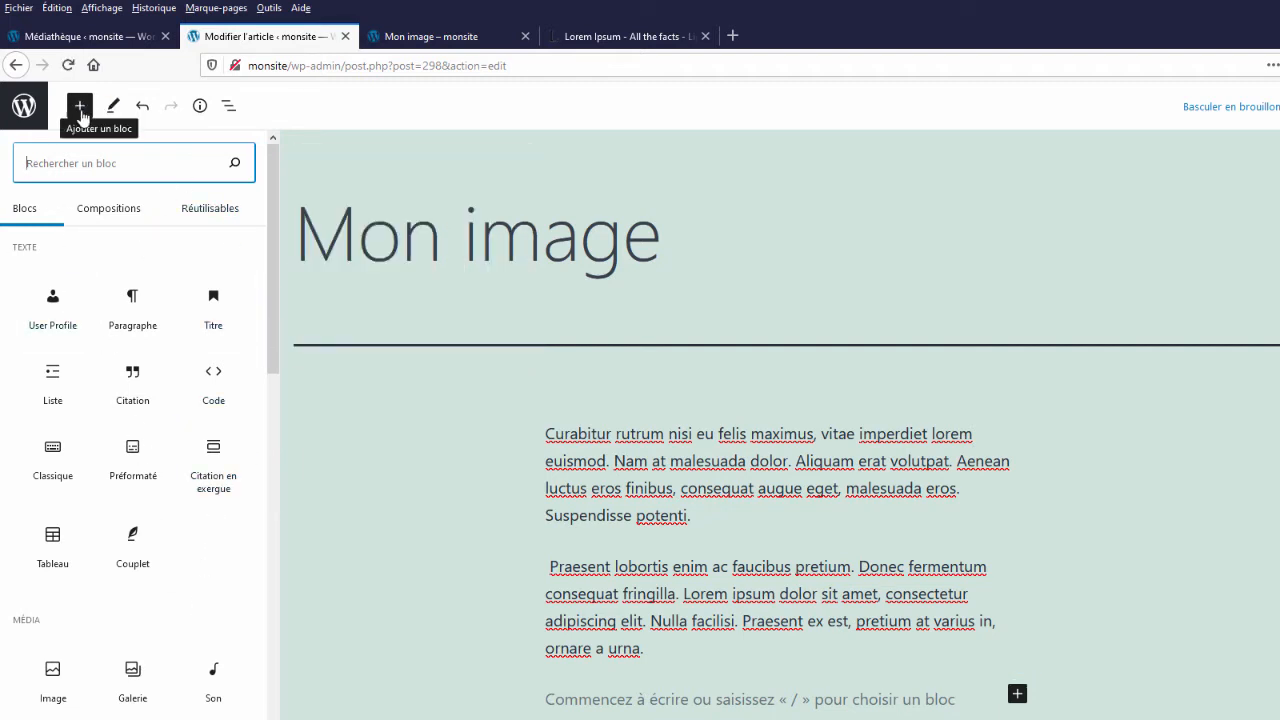
drag(270, 227, 292, 719)
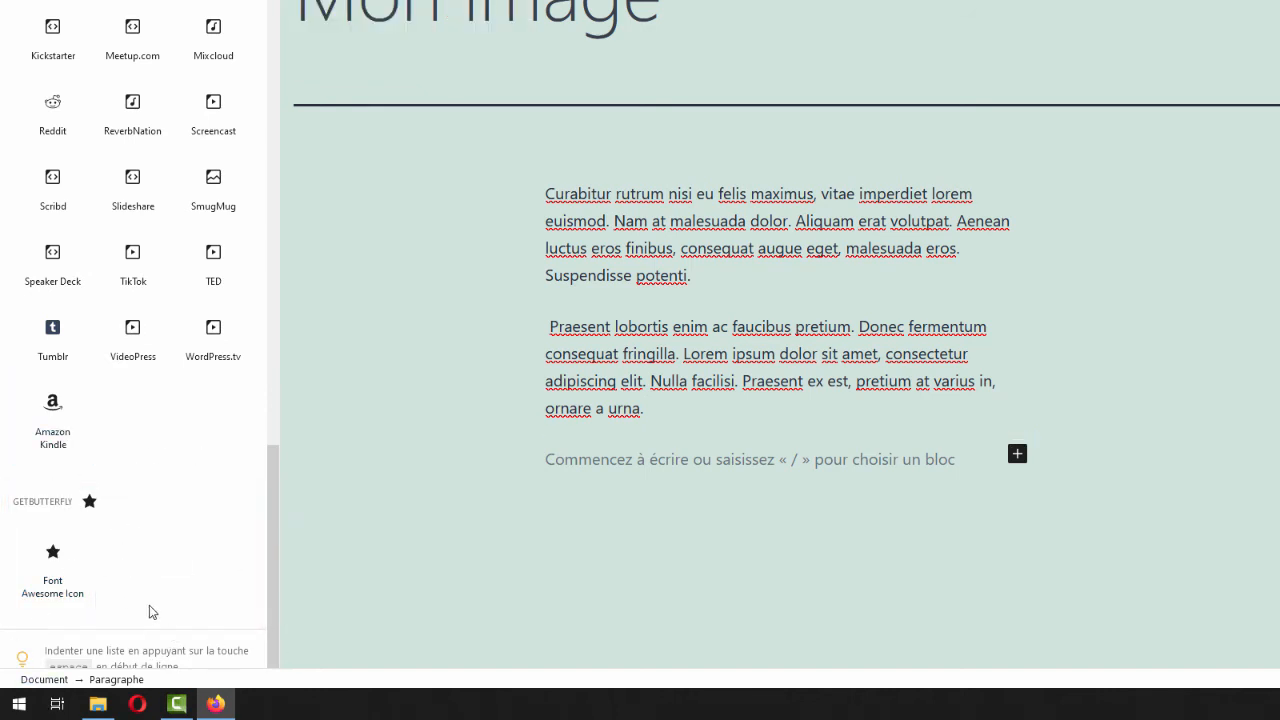
drag(277, 545, 298, 102)
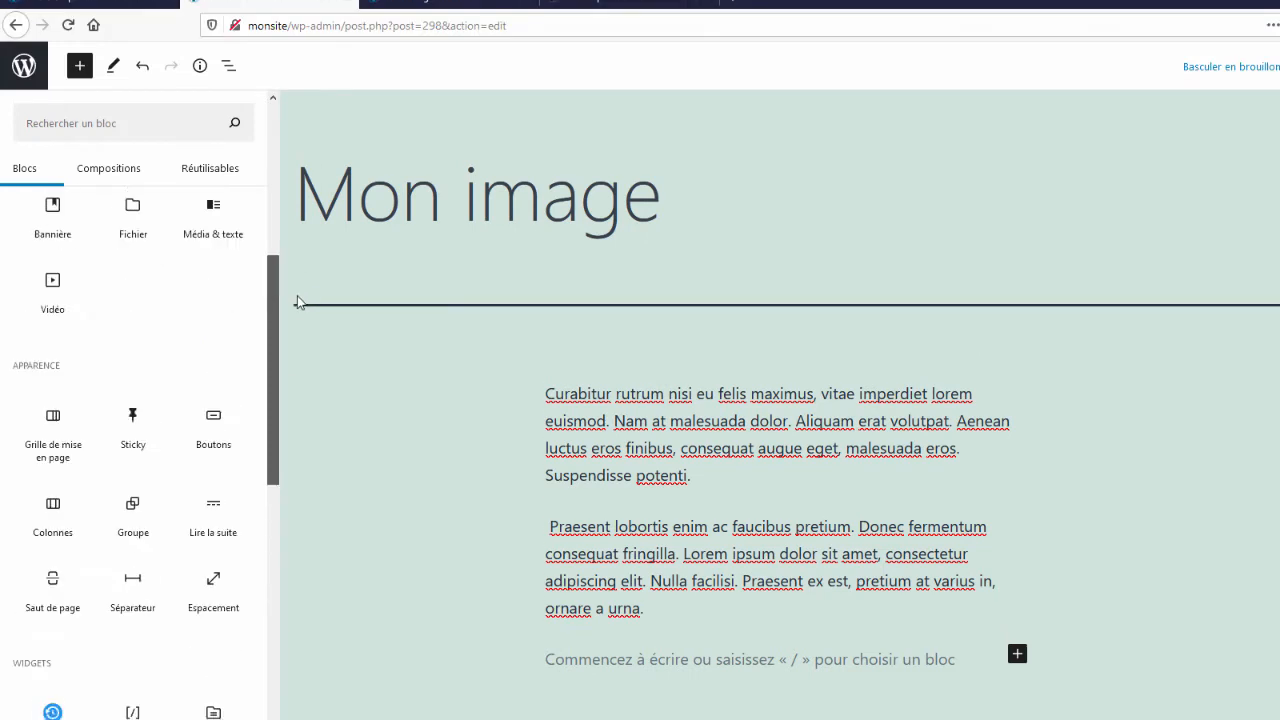
drag(297, 302, 300, 262)
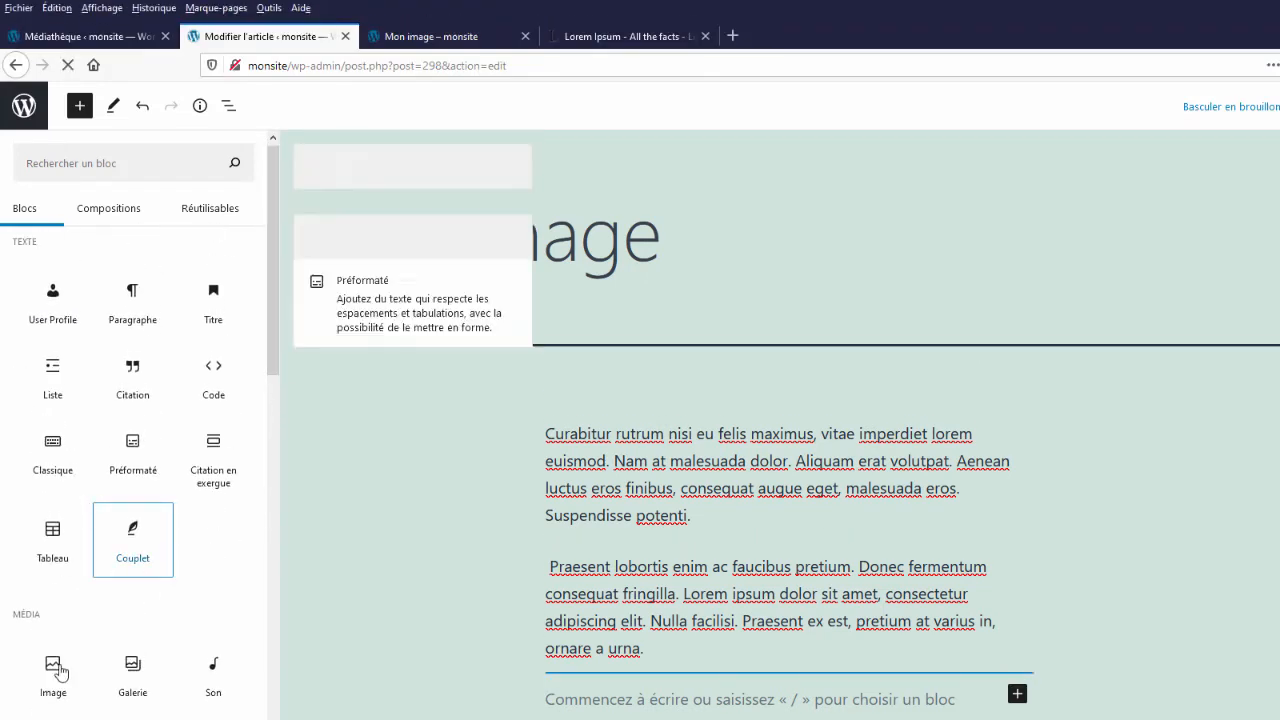
mouse_move(46, 684)
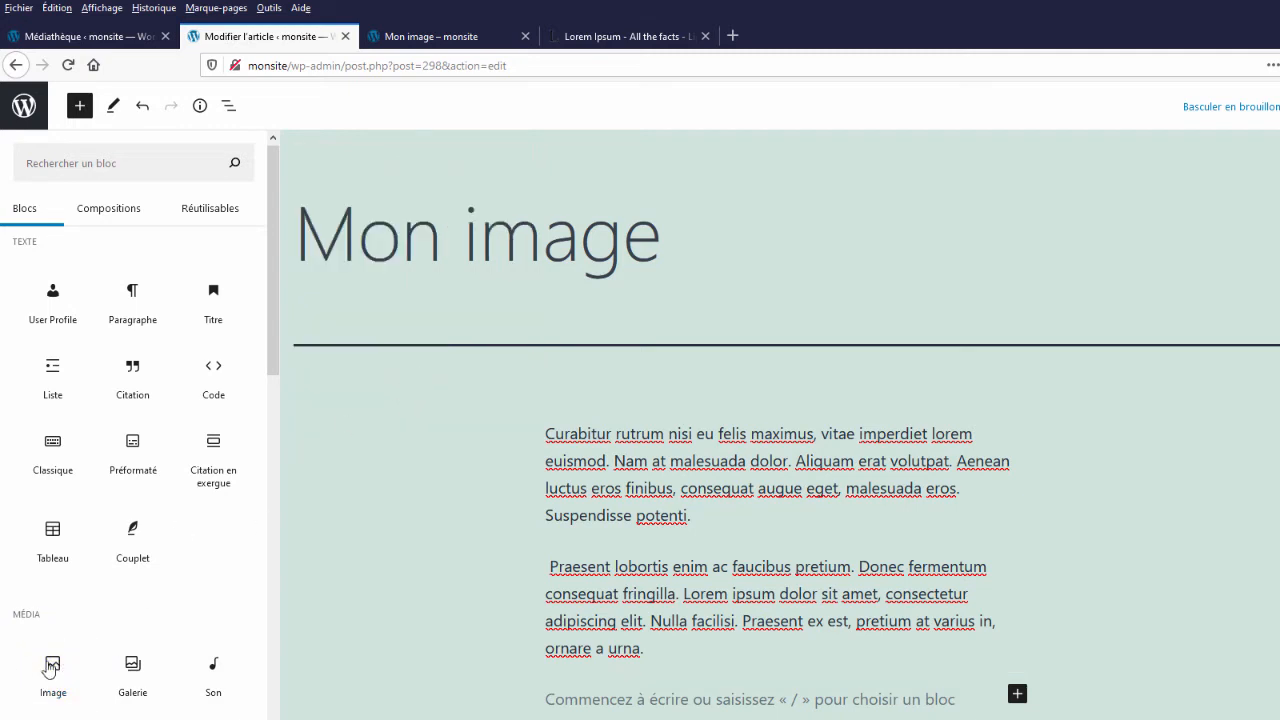
mouse_move(135, 678)
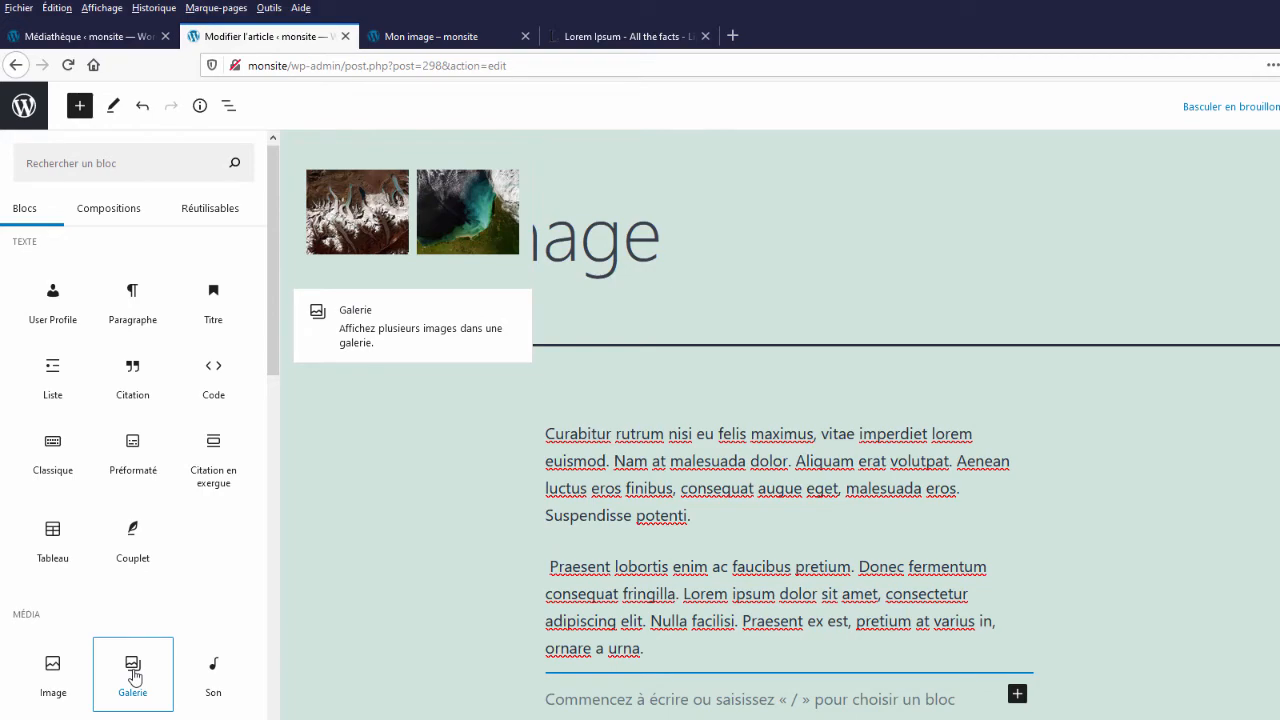
mouse_move(219, 681)
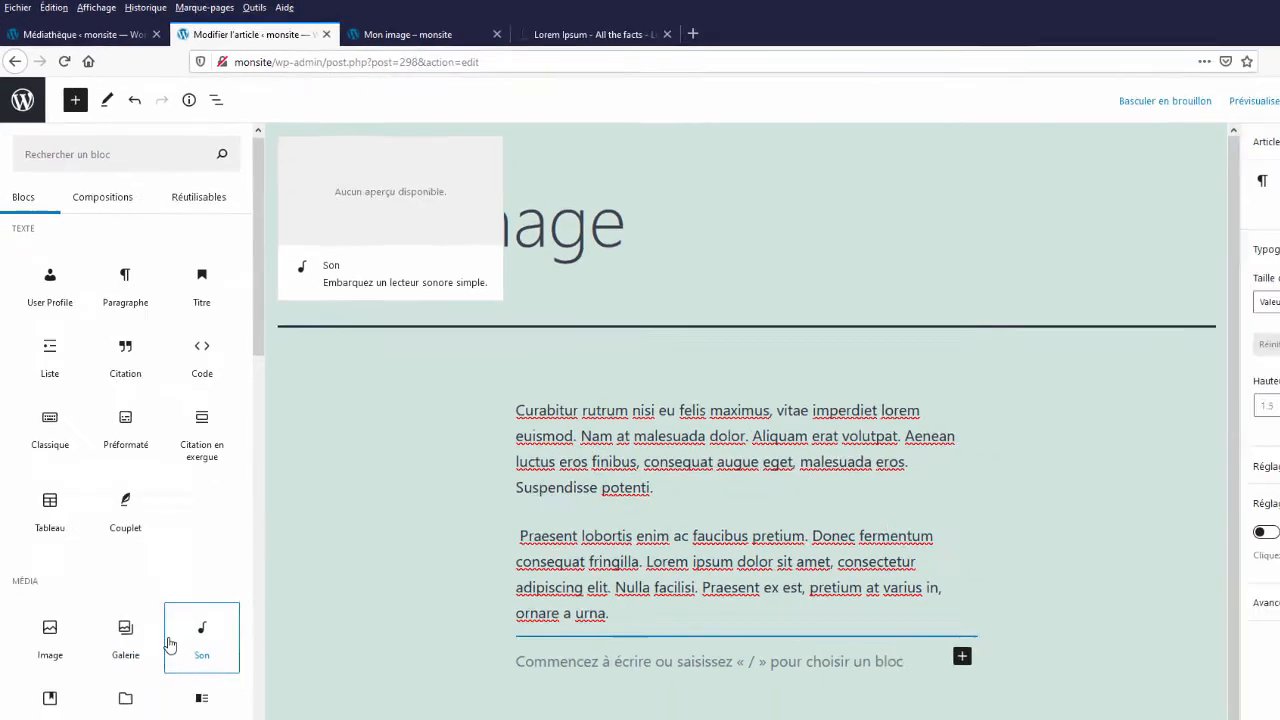
mouse_move(51, 670)
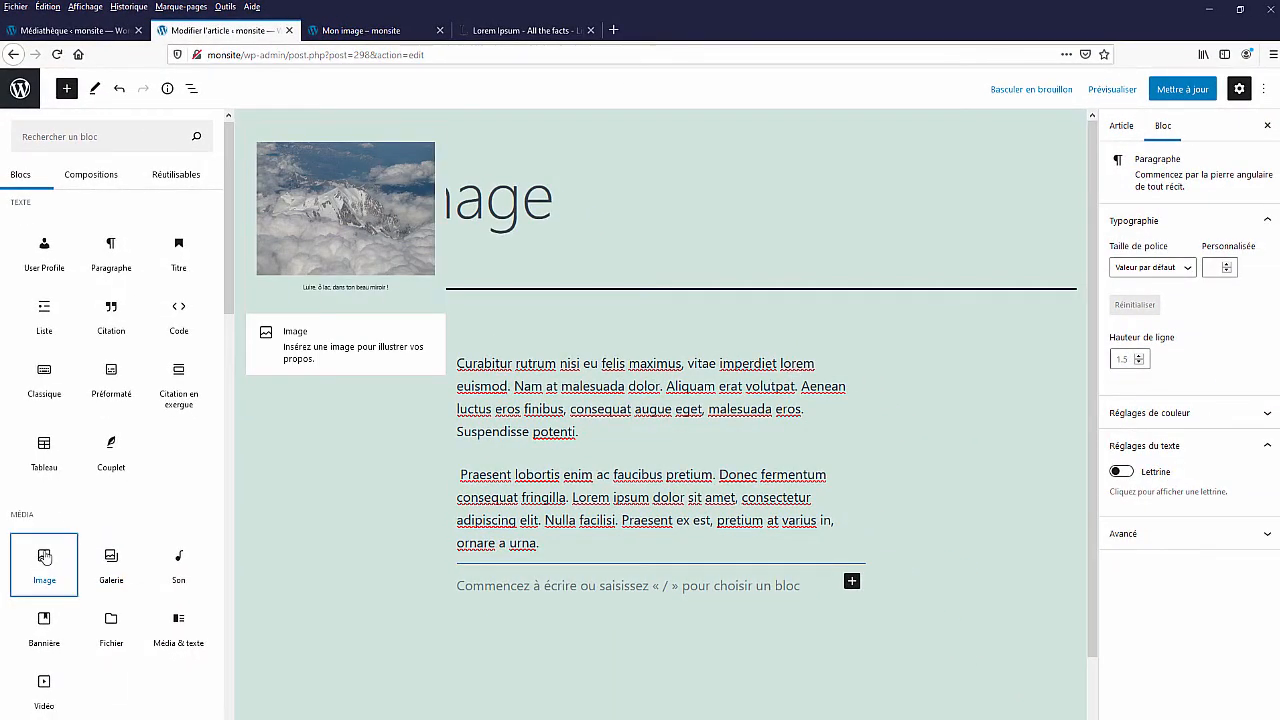
Insert an Image block below the second paragraph and fill it with marcus_miller.jpg from the media library
click(43, 563)
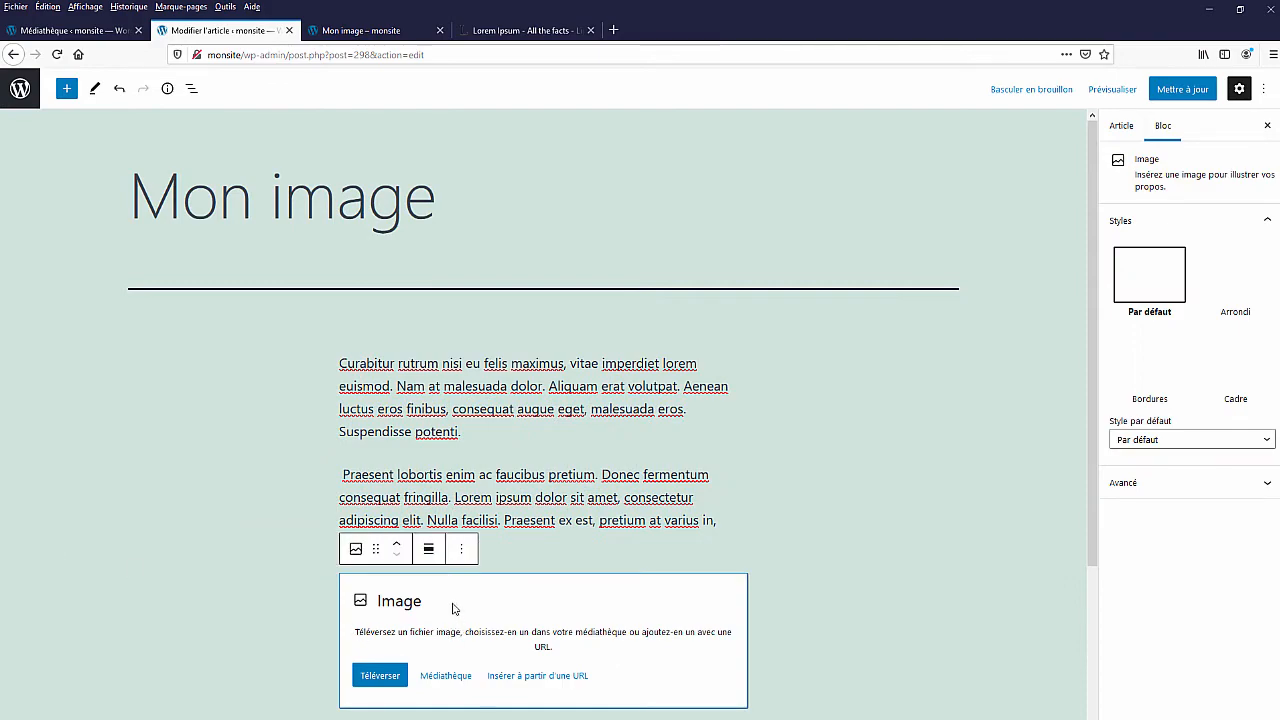
scroll(460, 608, down, 3)
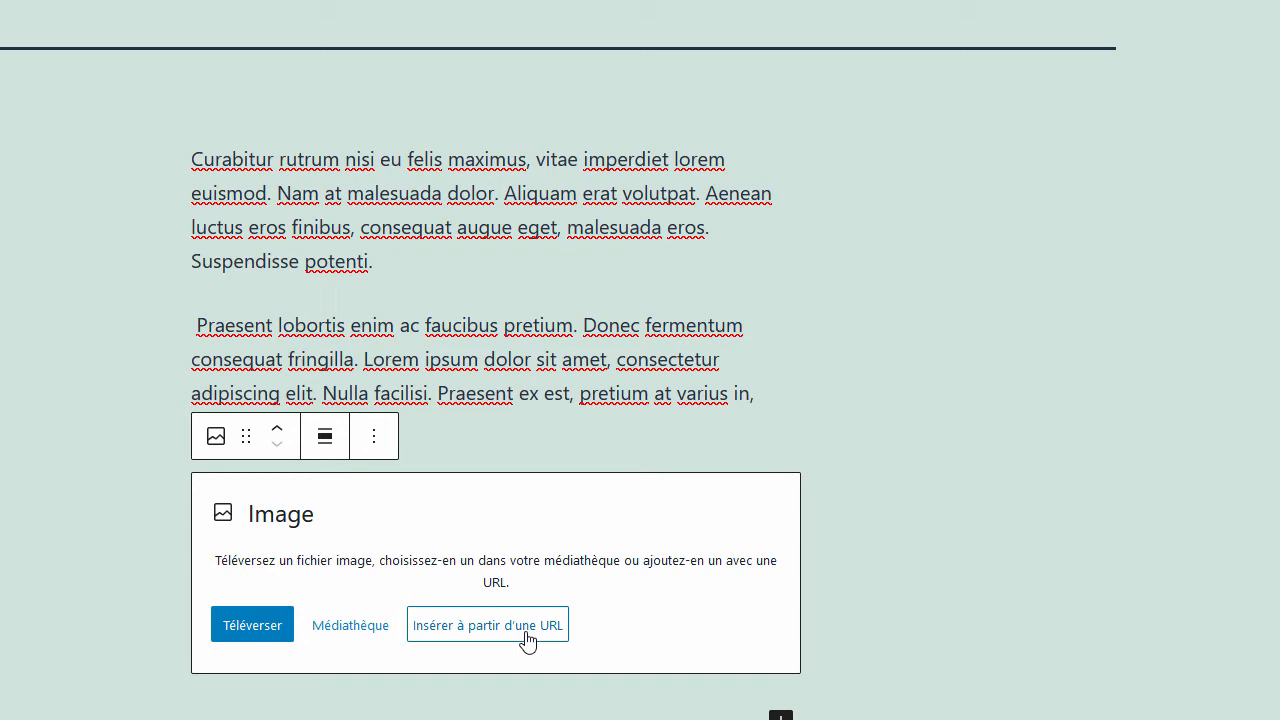
click(348, 628)
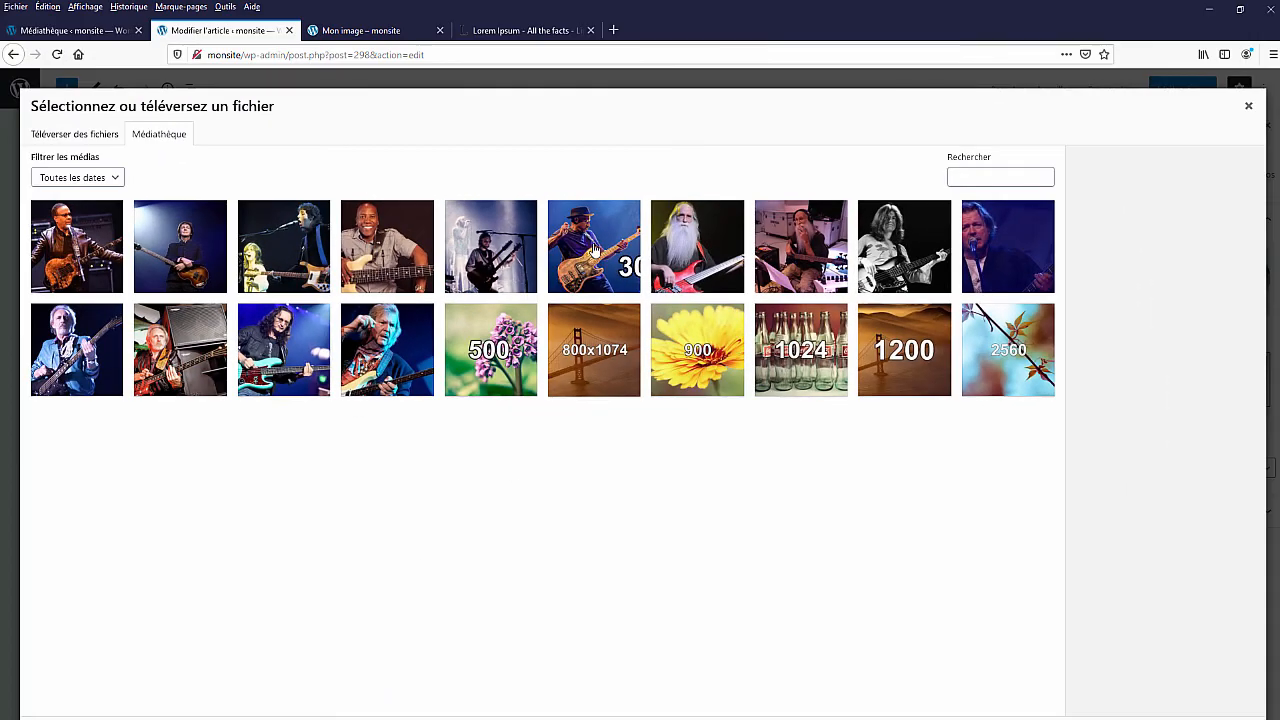
click(594, 249)
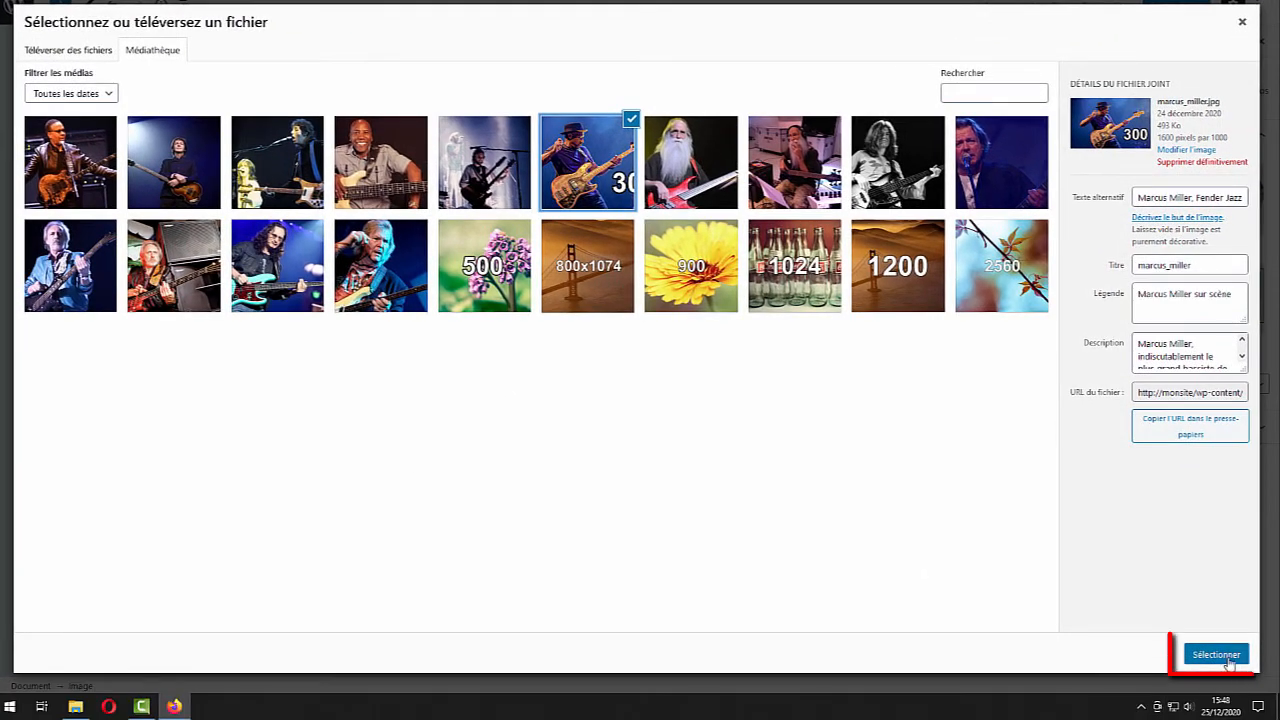
click(1216, 655)
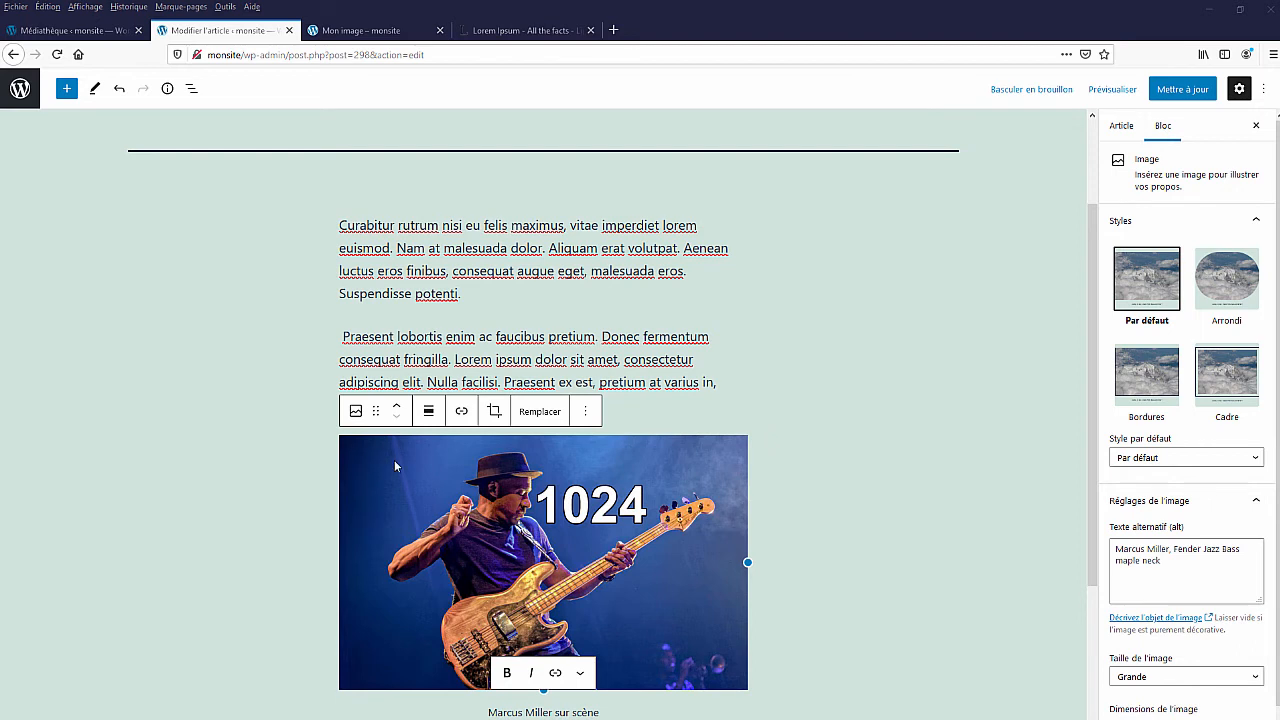
Update the post and reload its published page to review the inserted image and caption
click(1175, 90)
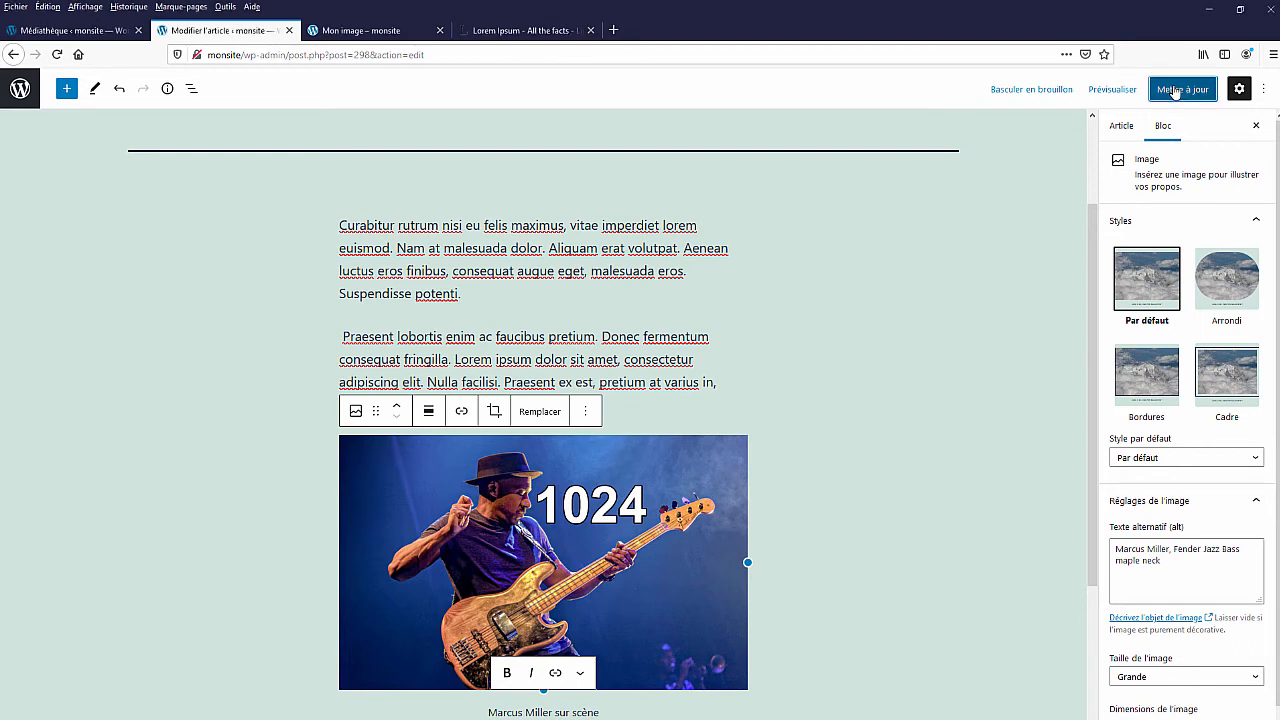
click(362, 32)
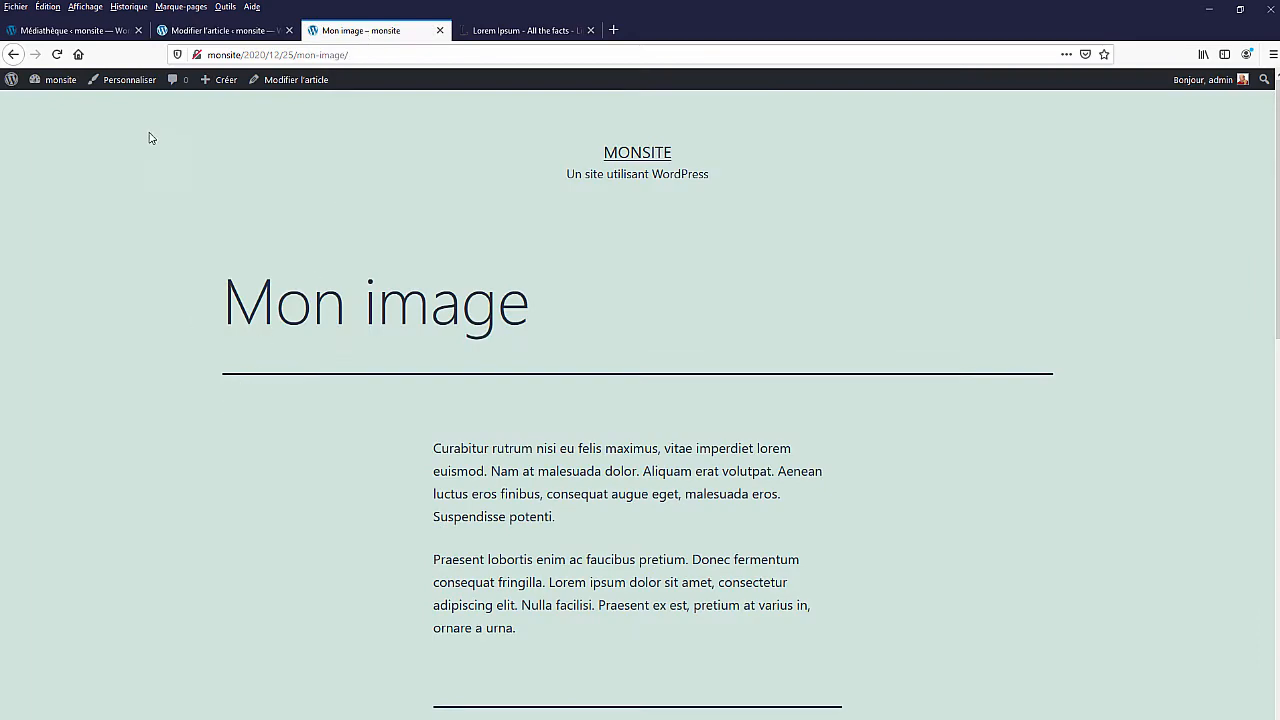
click(57, 54)
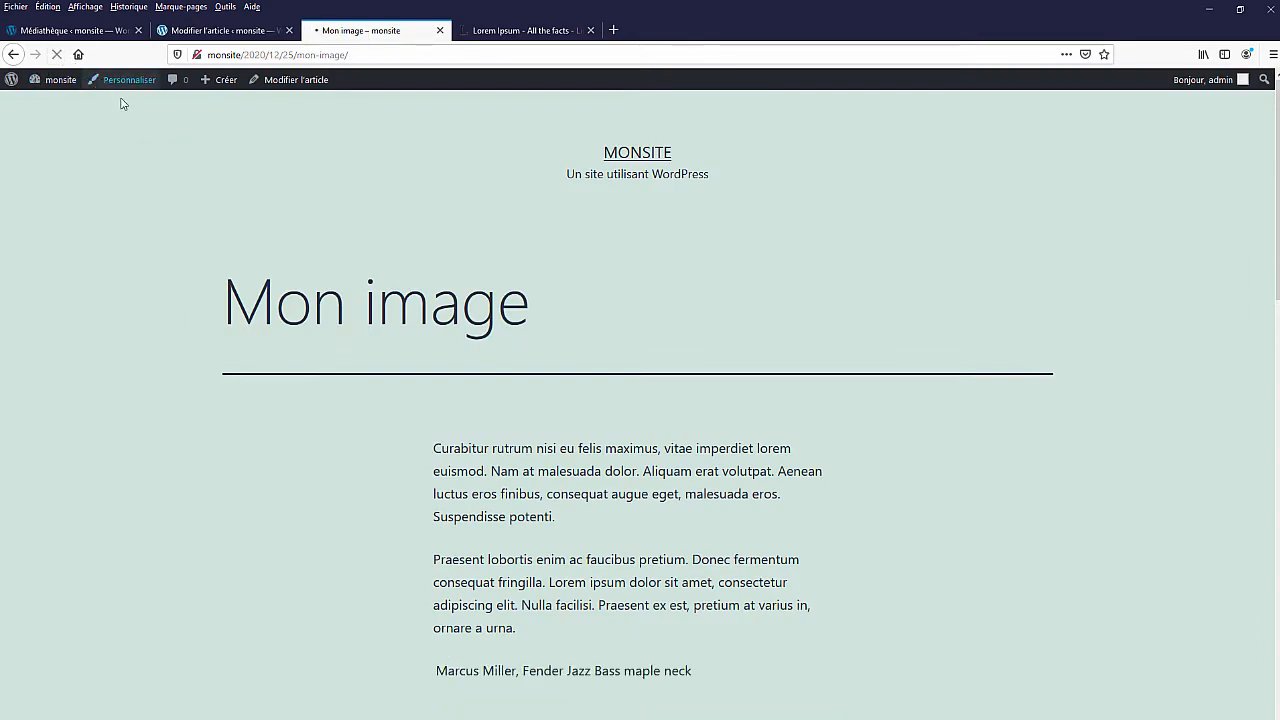
scroll(760, 540, down, 3)
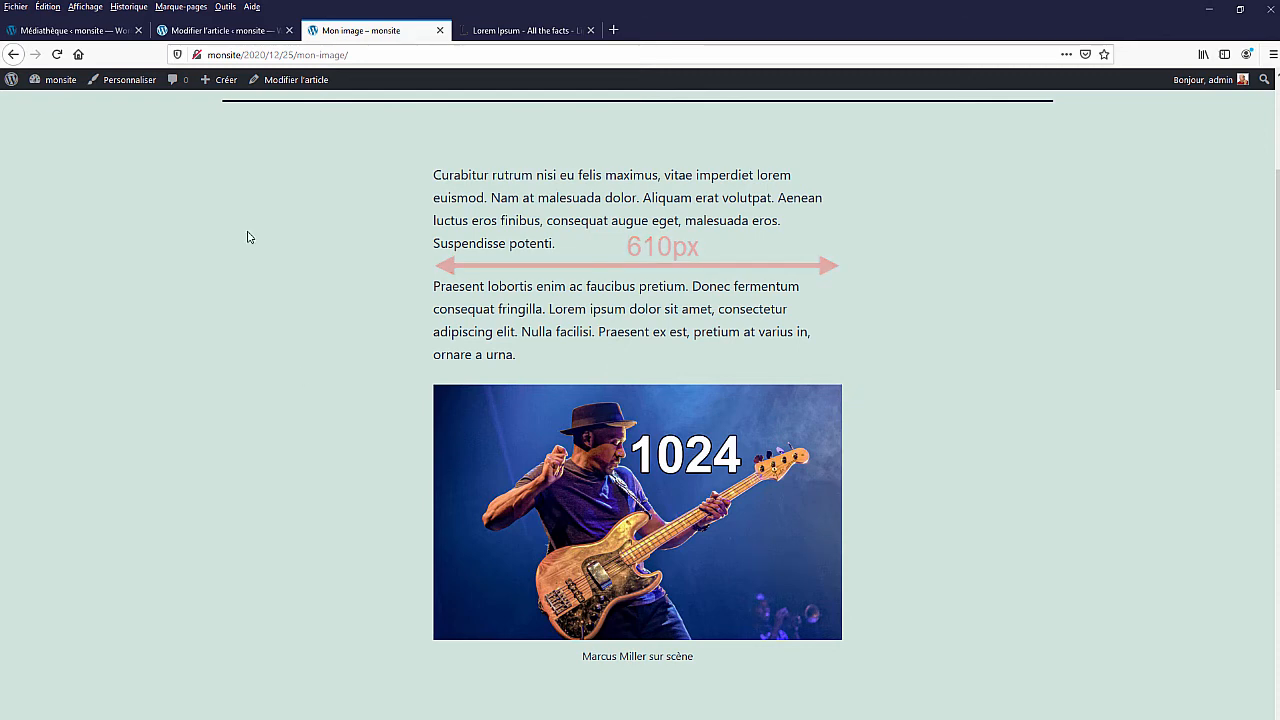
scroll(490, 285, up, 4)
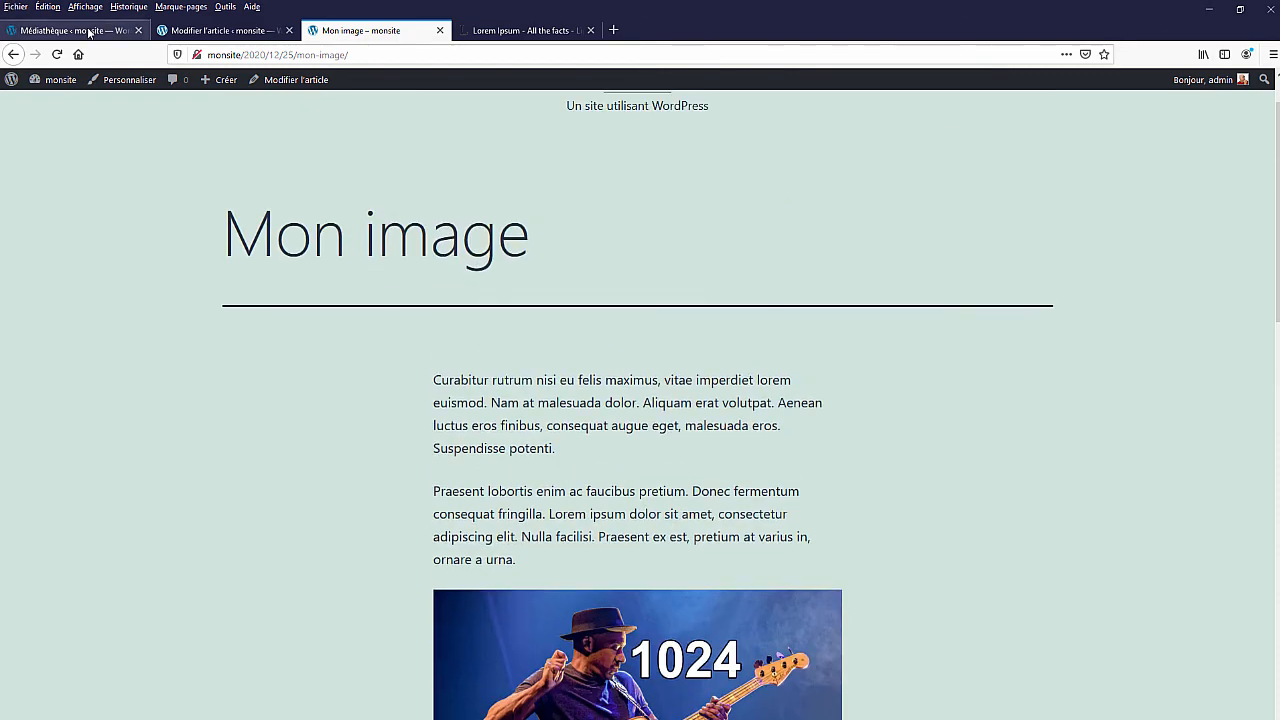
Back in the post editor, try the Arrondi and Bordures styles on the image and apply the Cadre style
click(215, 30)
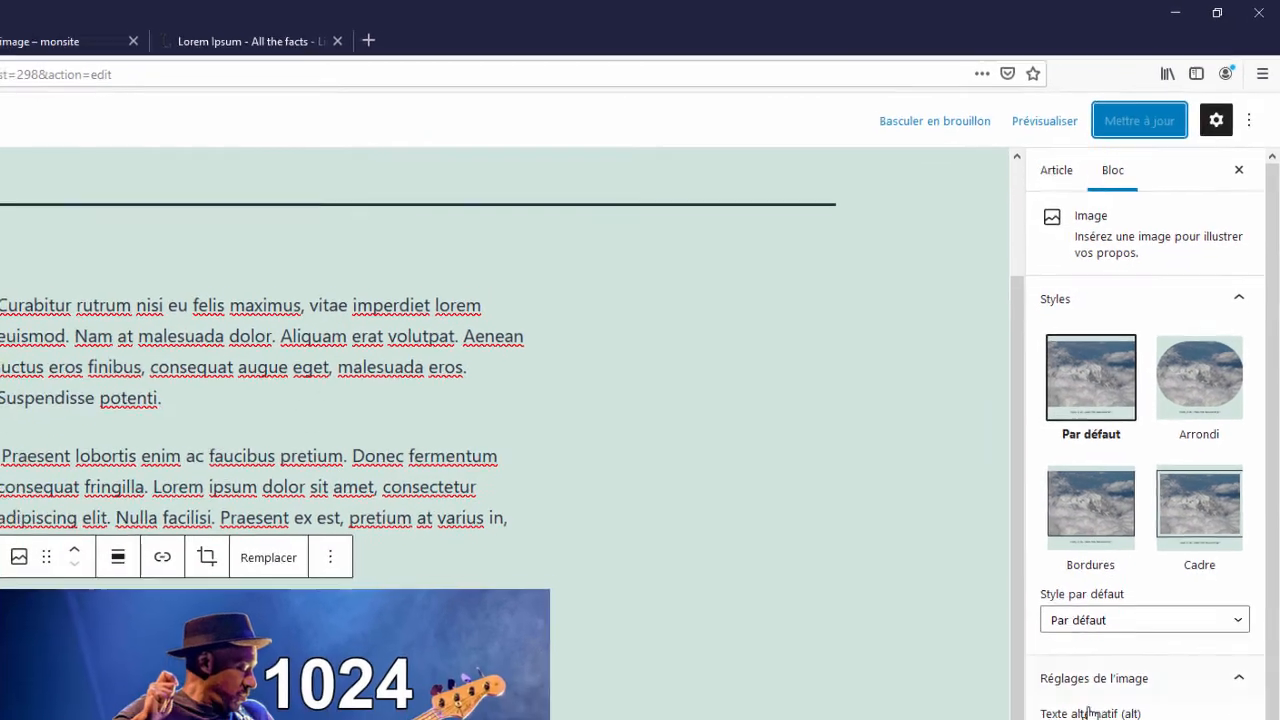
click(1230, 298)
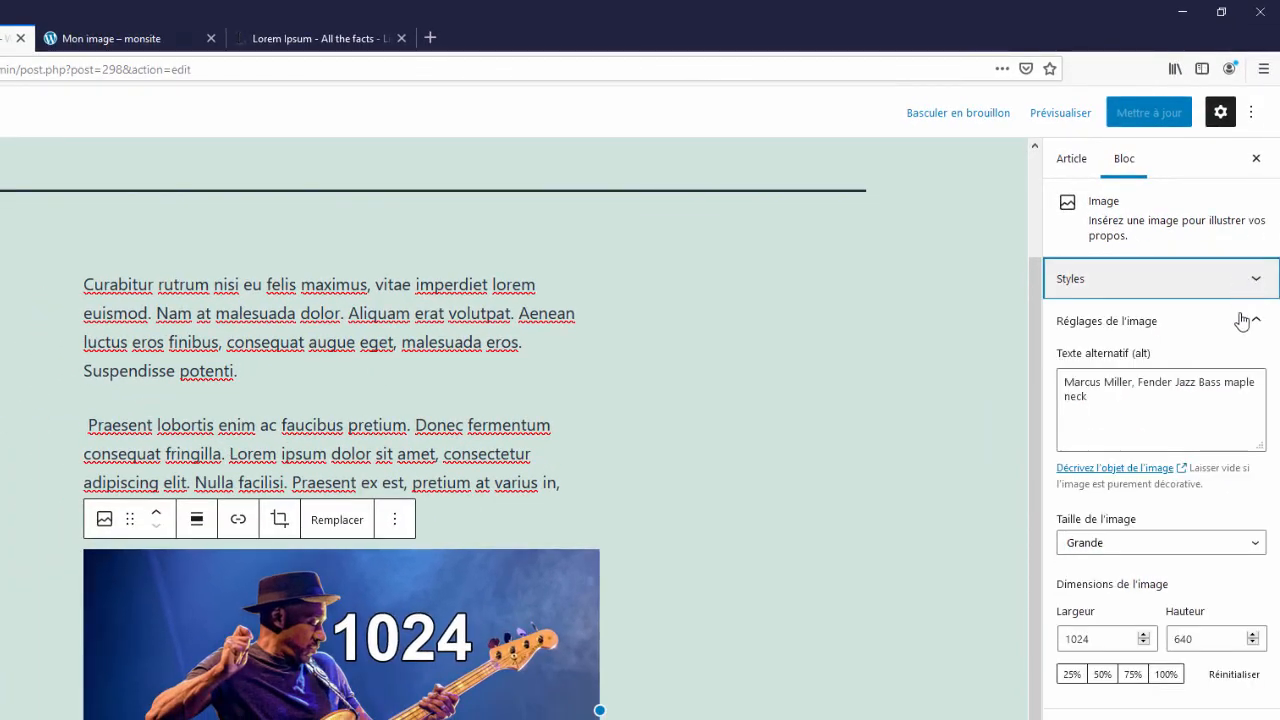
click(1242, 334)
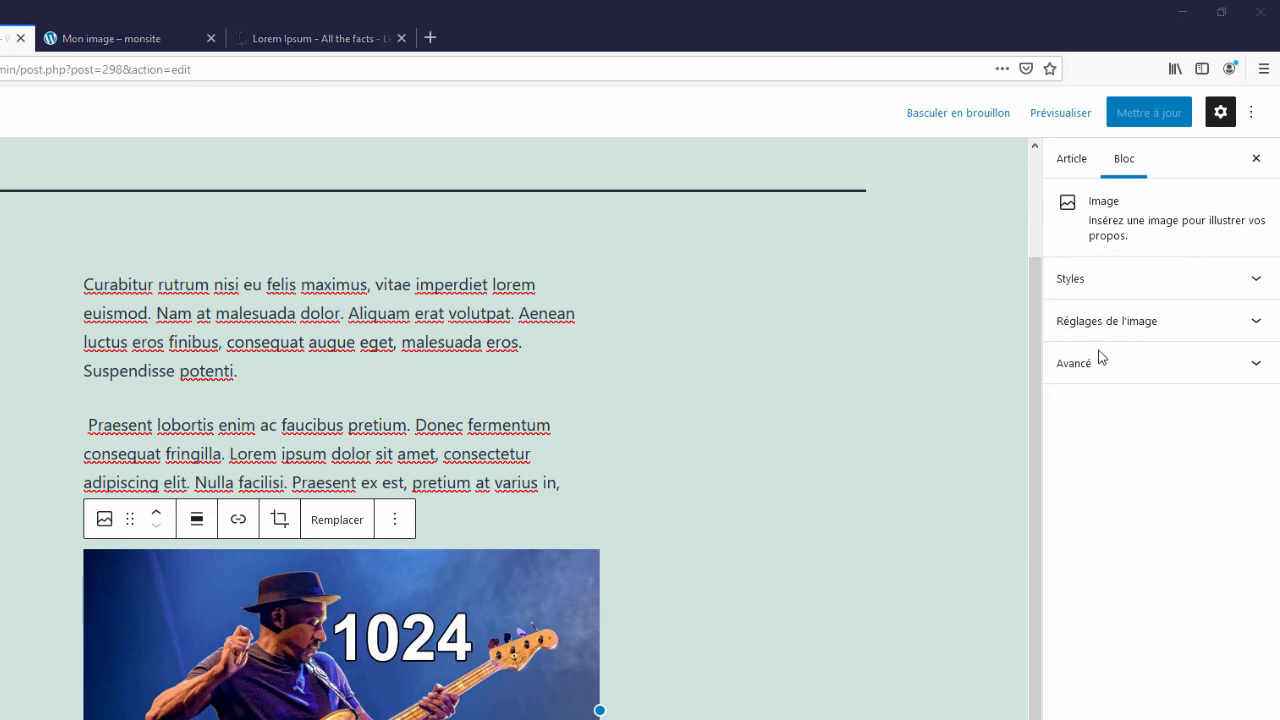
click(1249, 285)
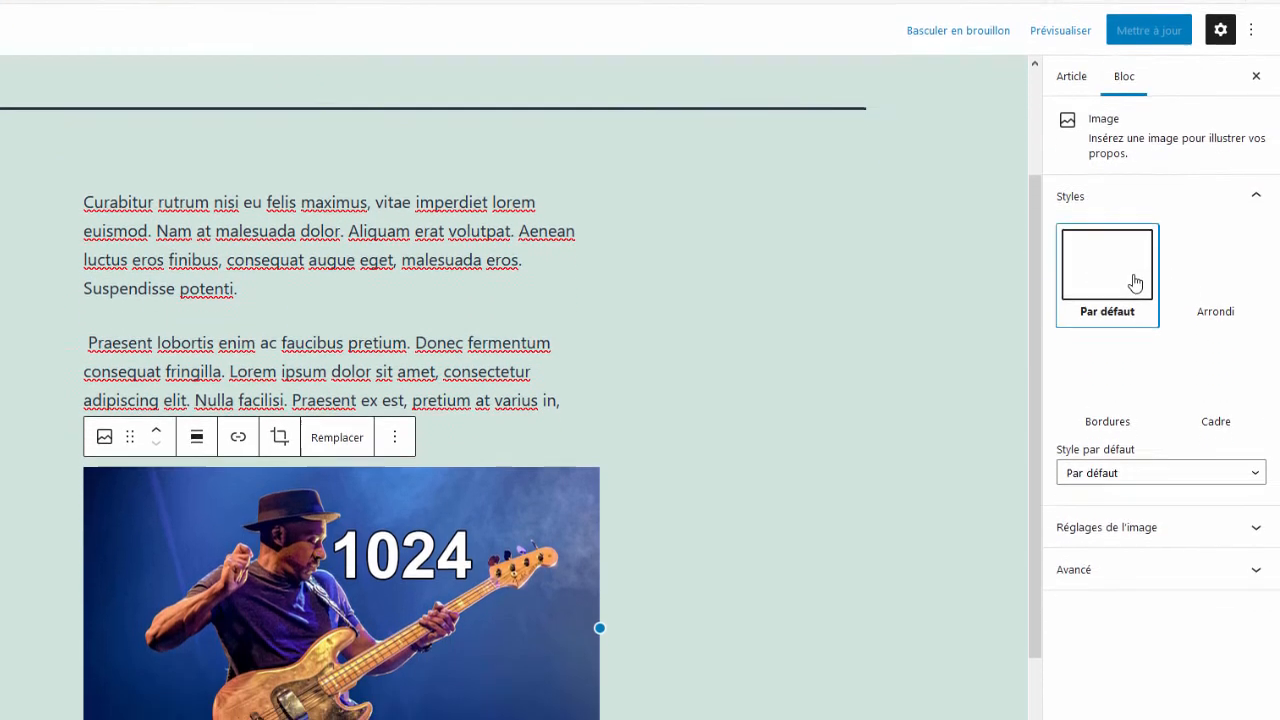
click(1206, 339)
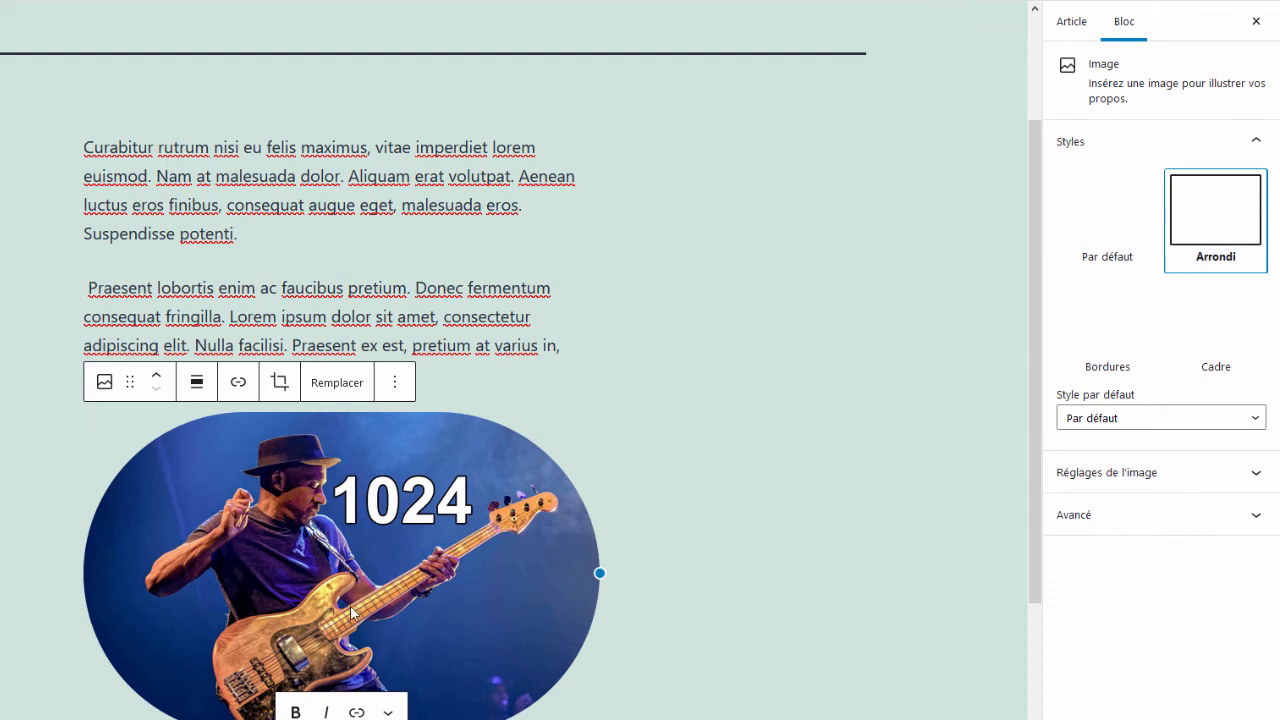
click(1120, 323)
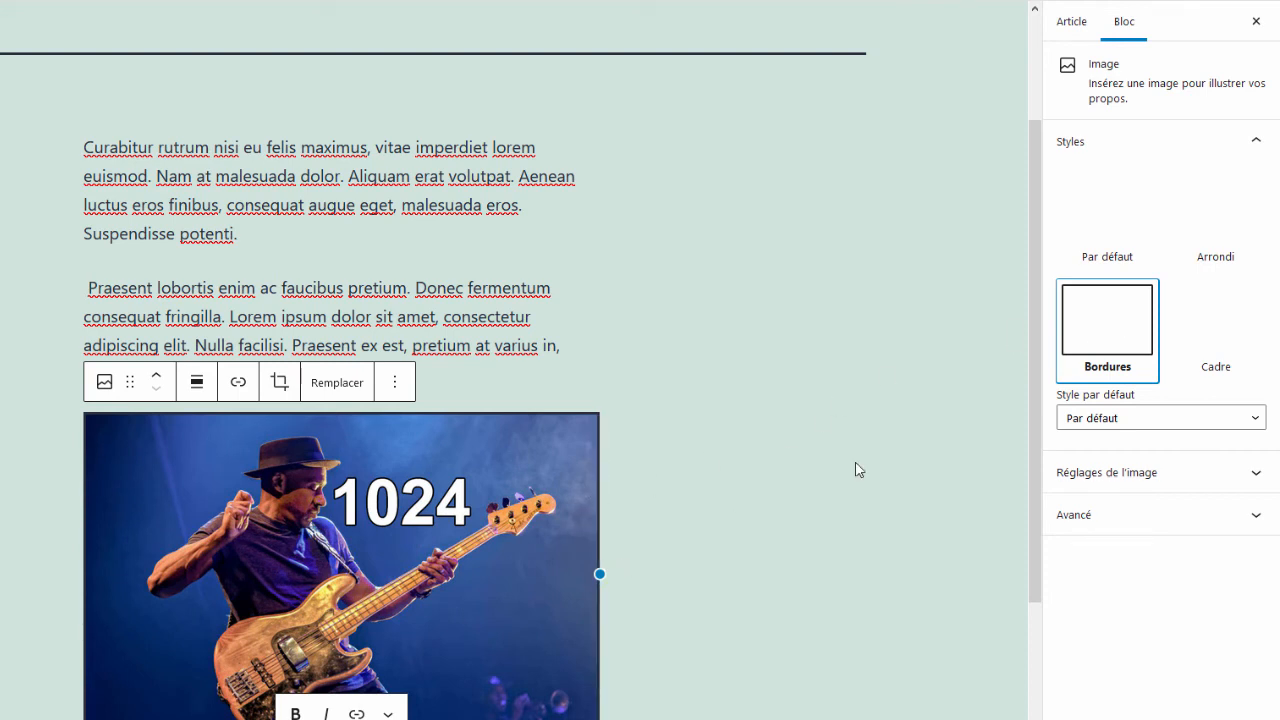
click(1210, 318)
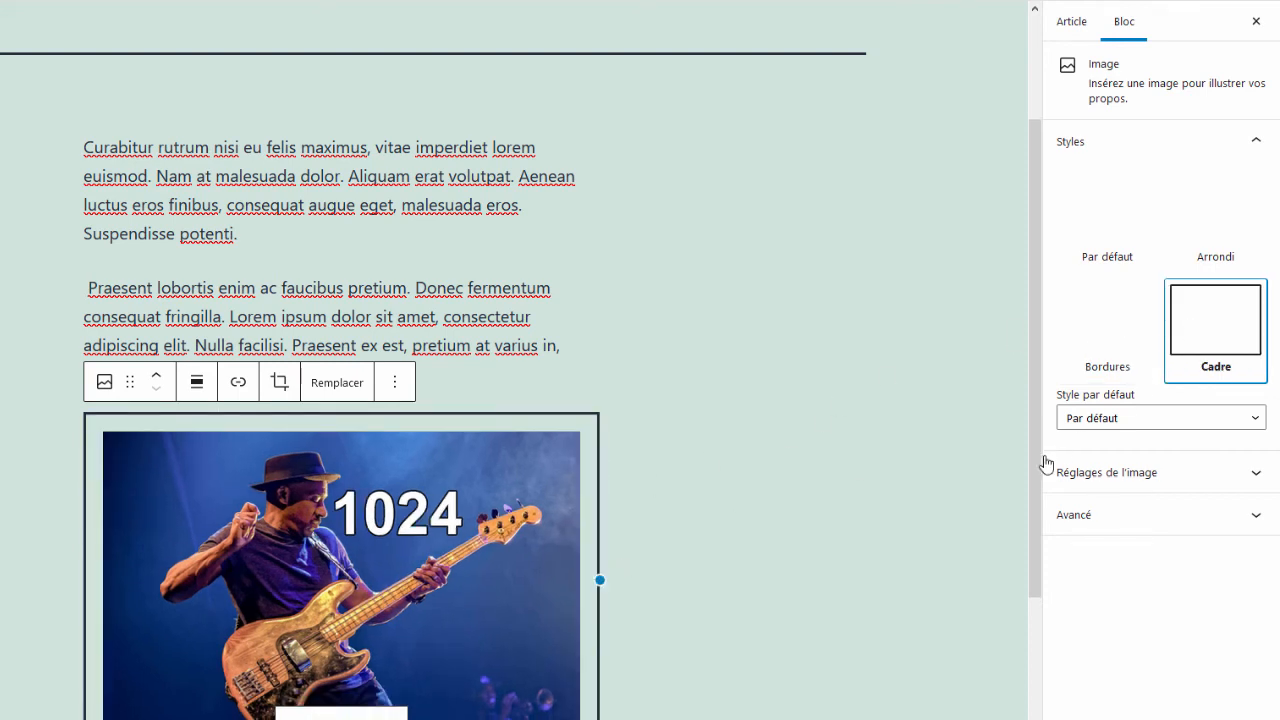
Return the image to the Par défaut style, reselect its block and collapse the Réglages de l'image section
click(1104, 217)
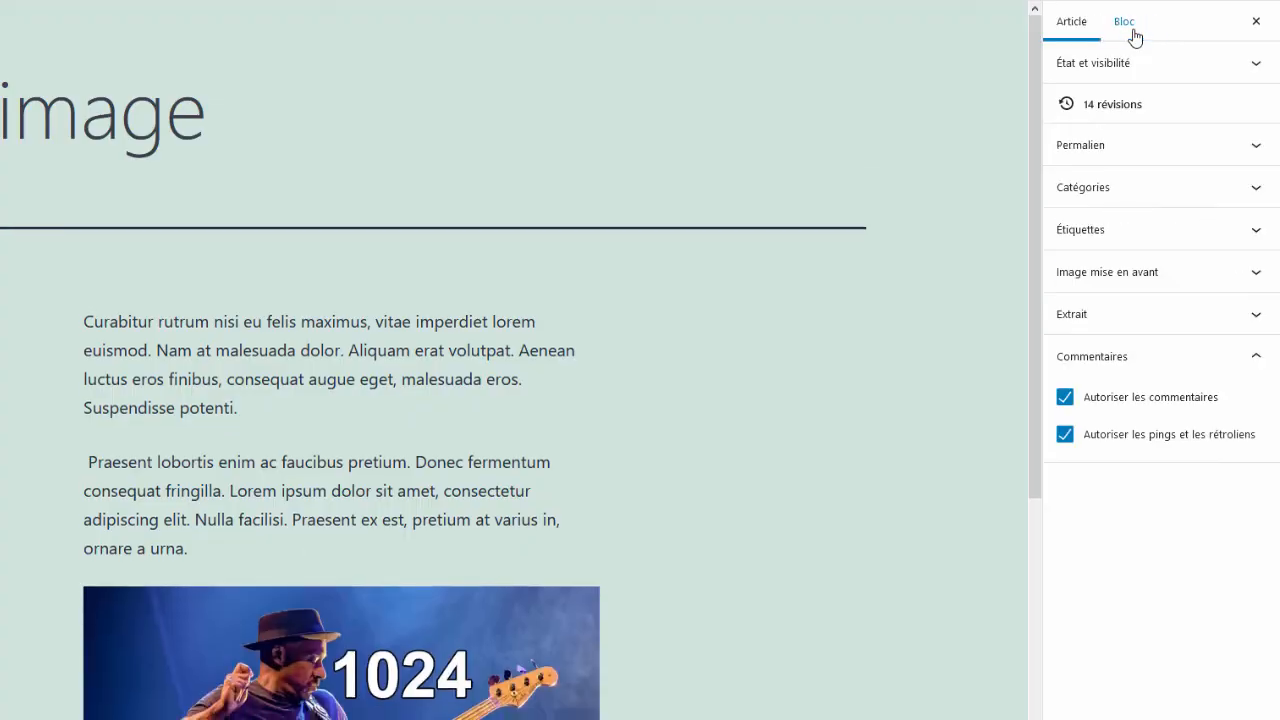
scroll(391, 526, down, 4)
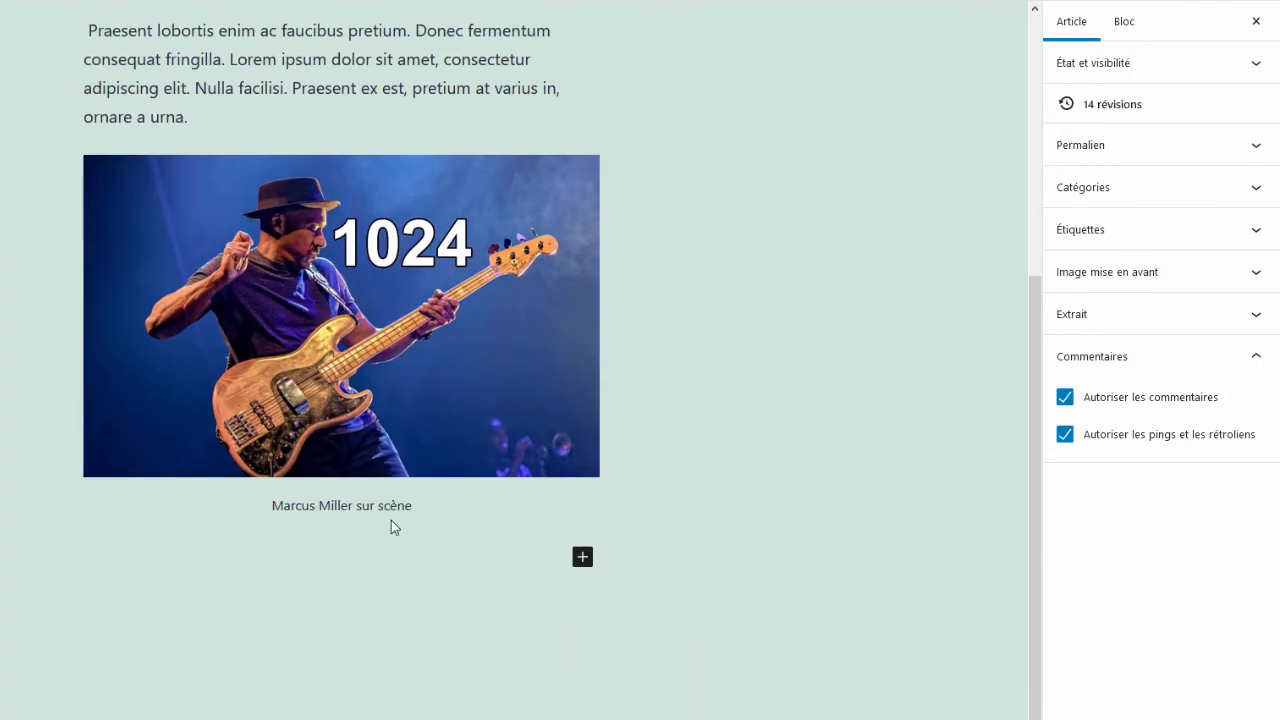
click(496, 331)
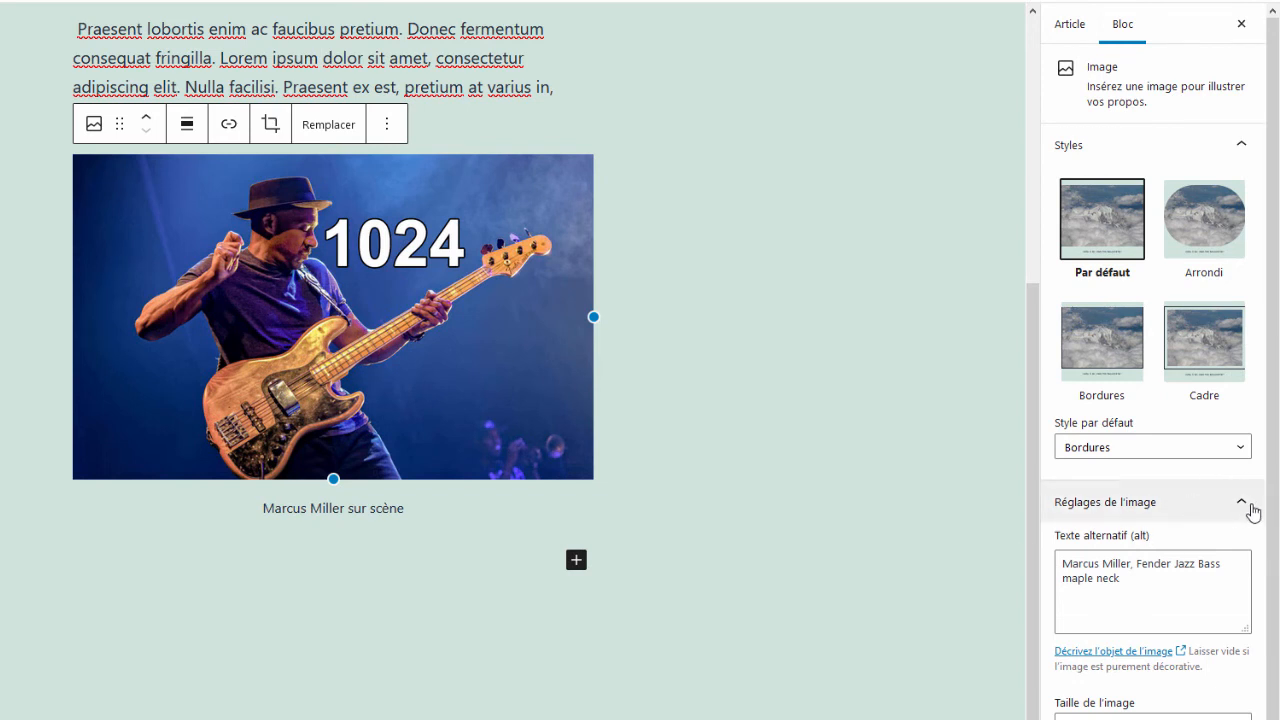
click(1246, 508)
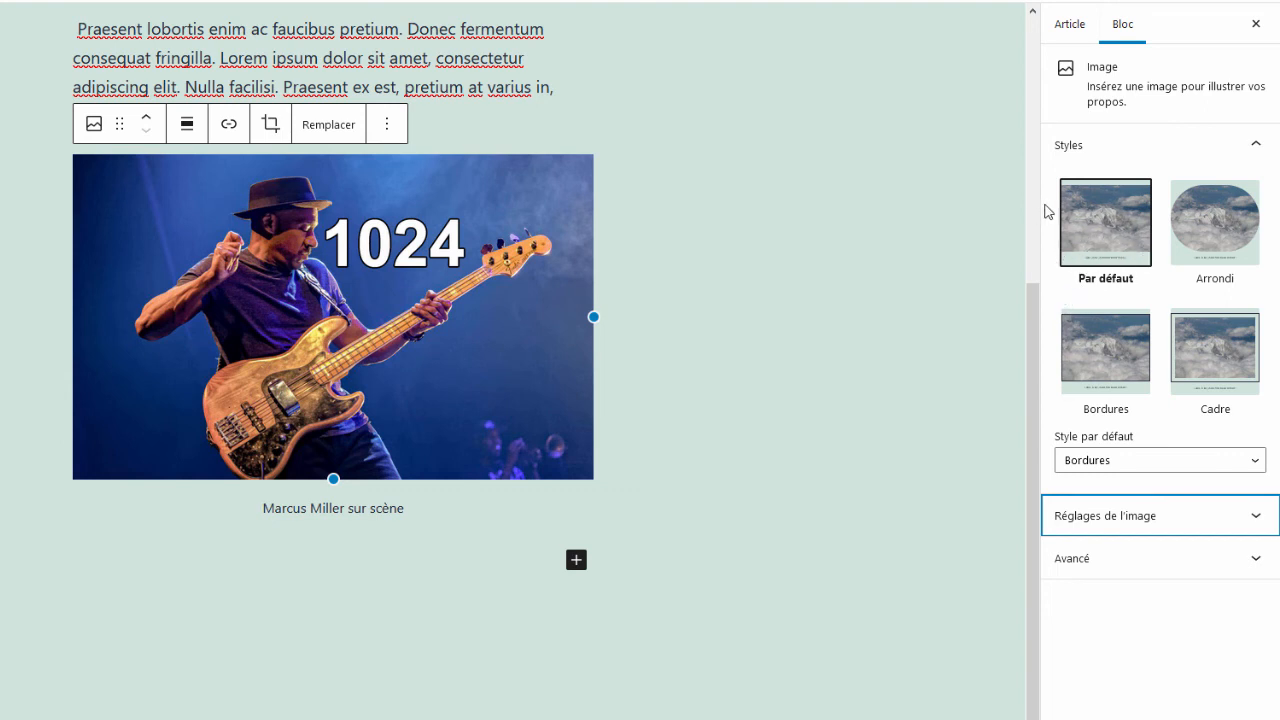
Try the Arrondi, Bordures and Cadre styles on the image, then highlight its caption and deselect the block
click(1219, 235)
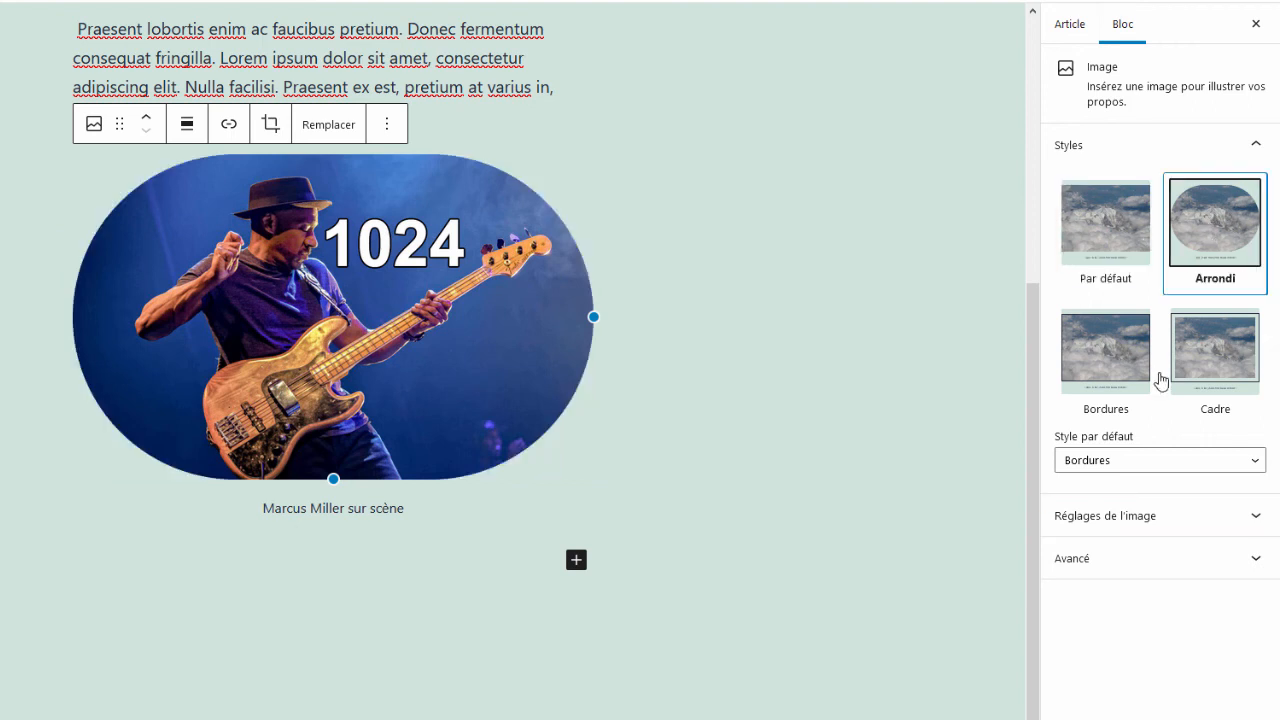
click(1099, 352)
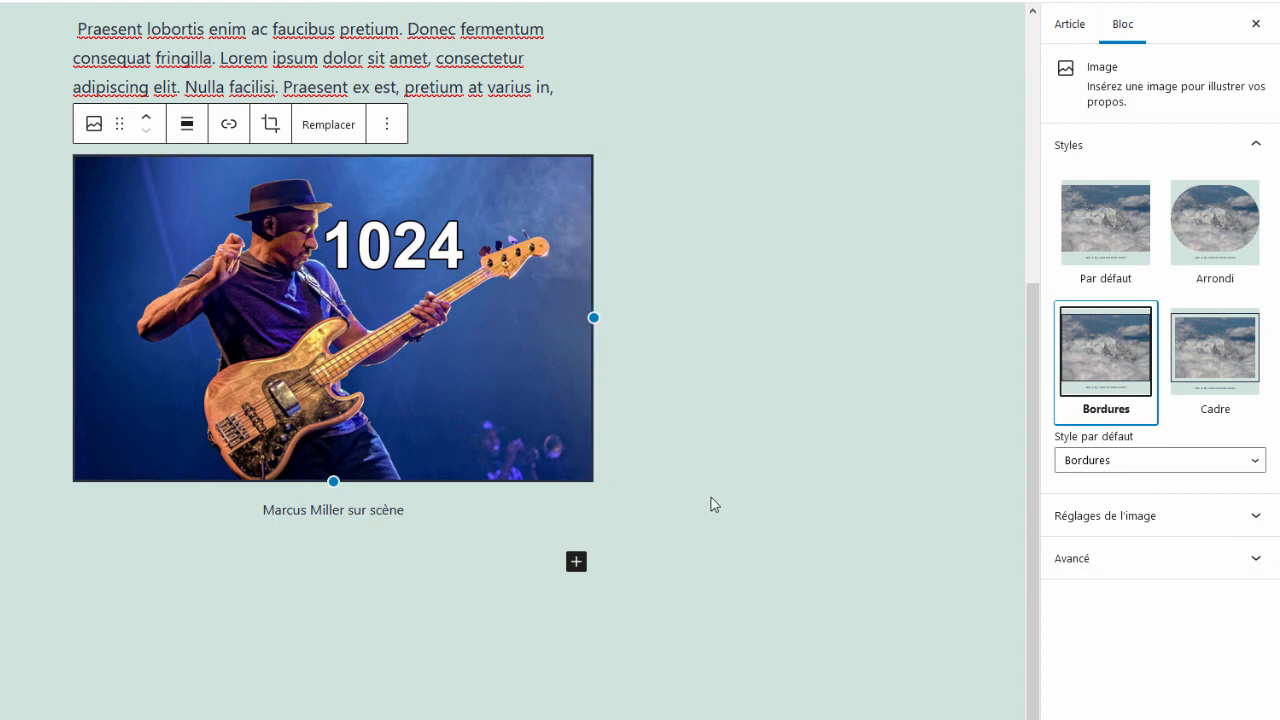
click(1206, 350)
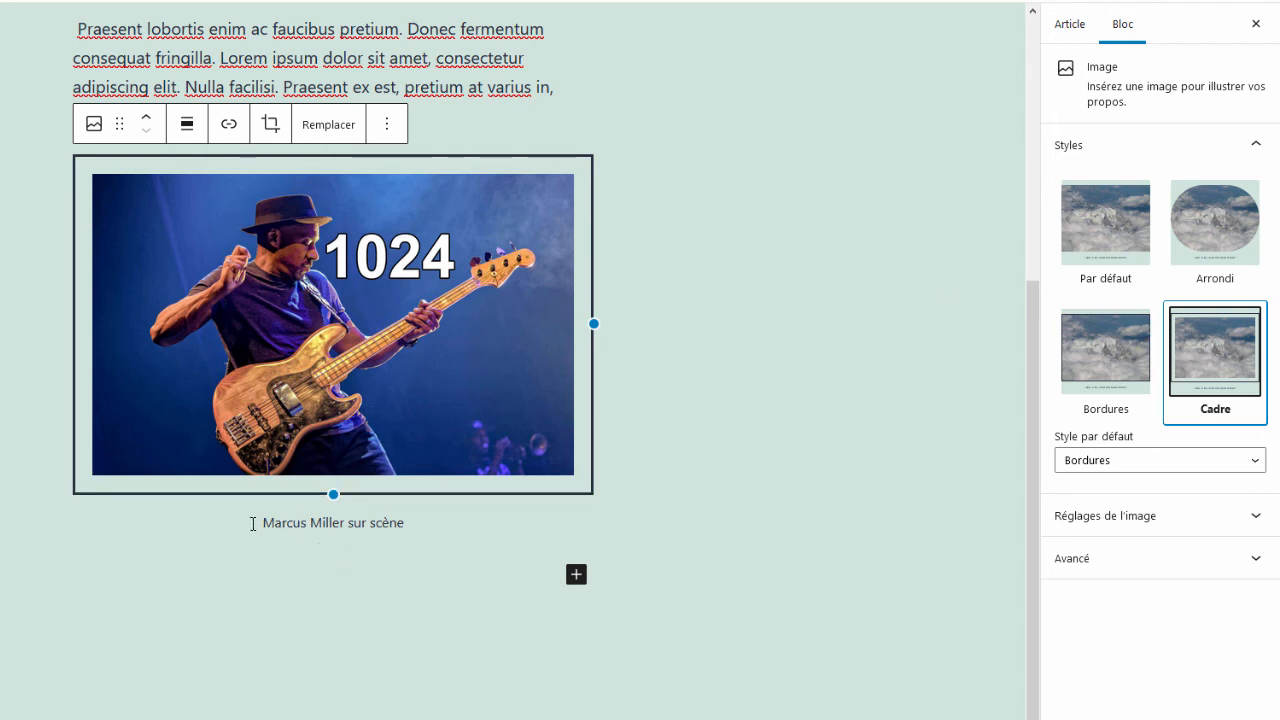
drag(256, 521, 414, 523)
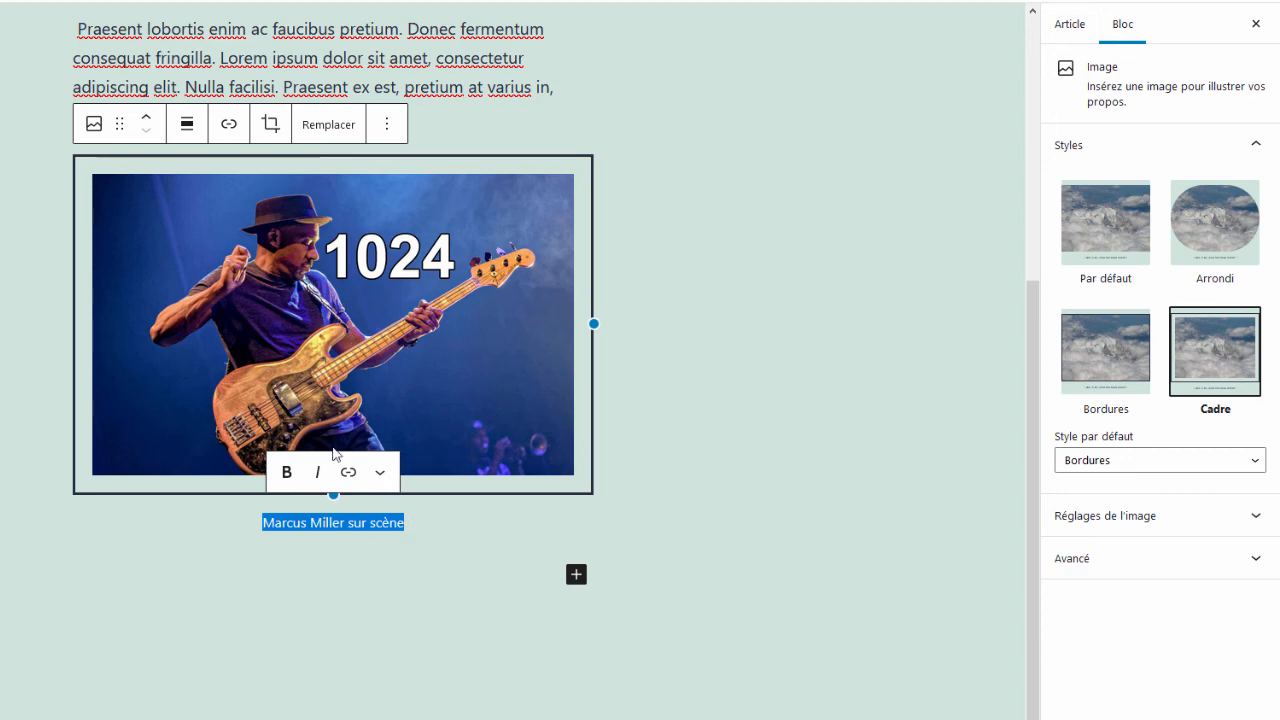
click(710, 284)
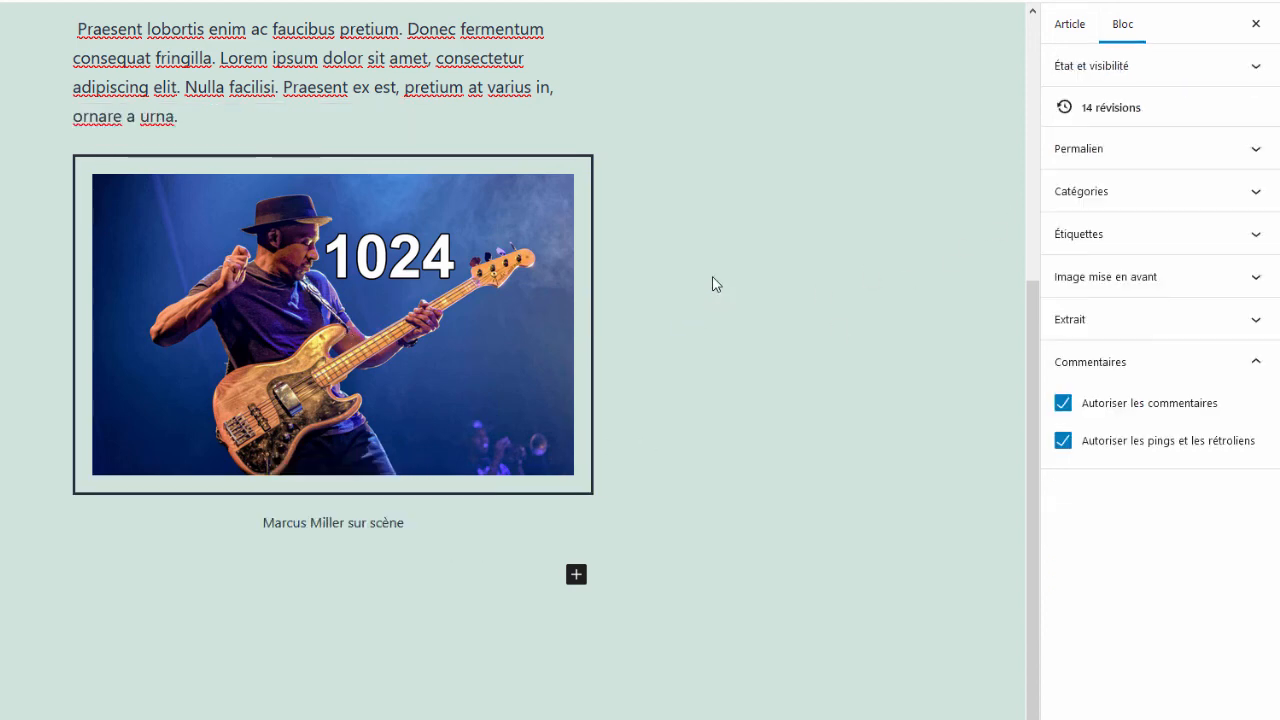
Reset the image to the Par défaut style and make Arrondi the Style par défaut for Image blocks
click(522, 257)
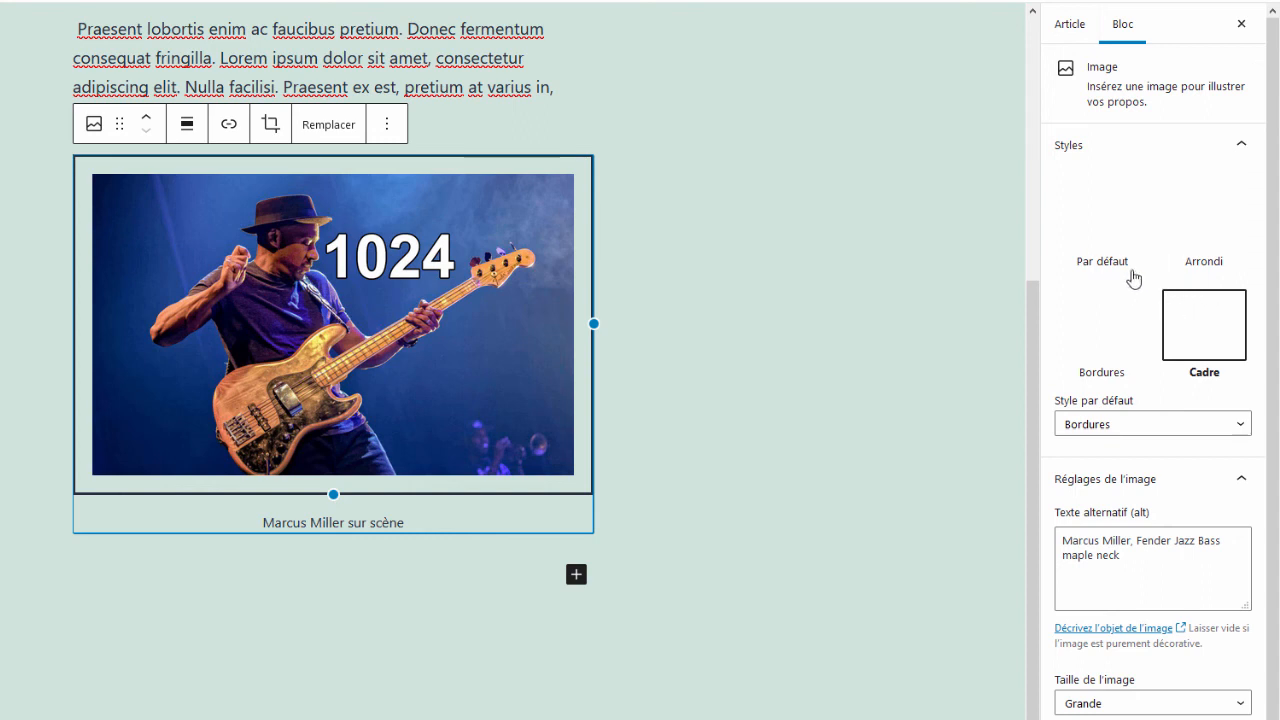
click(1104, 207)
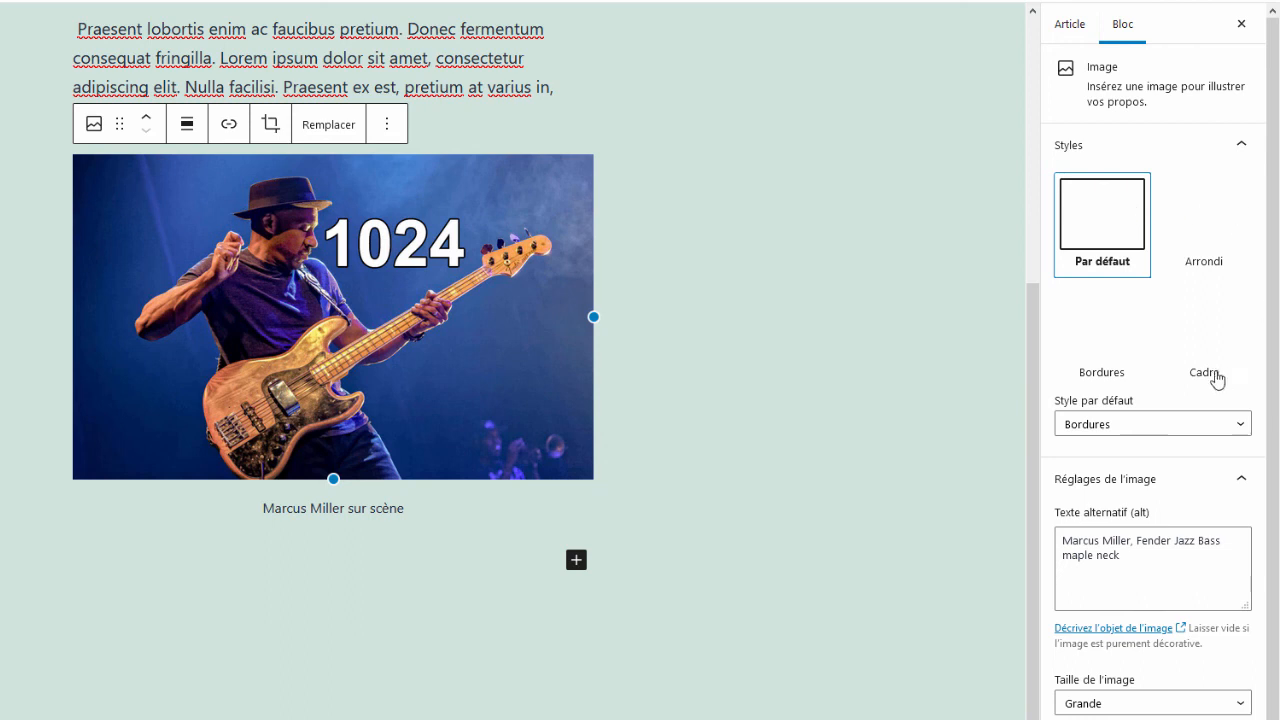
click(1097, 428)
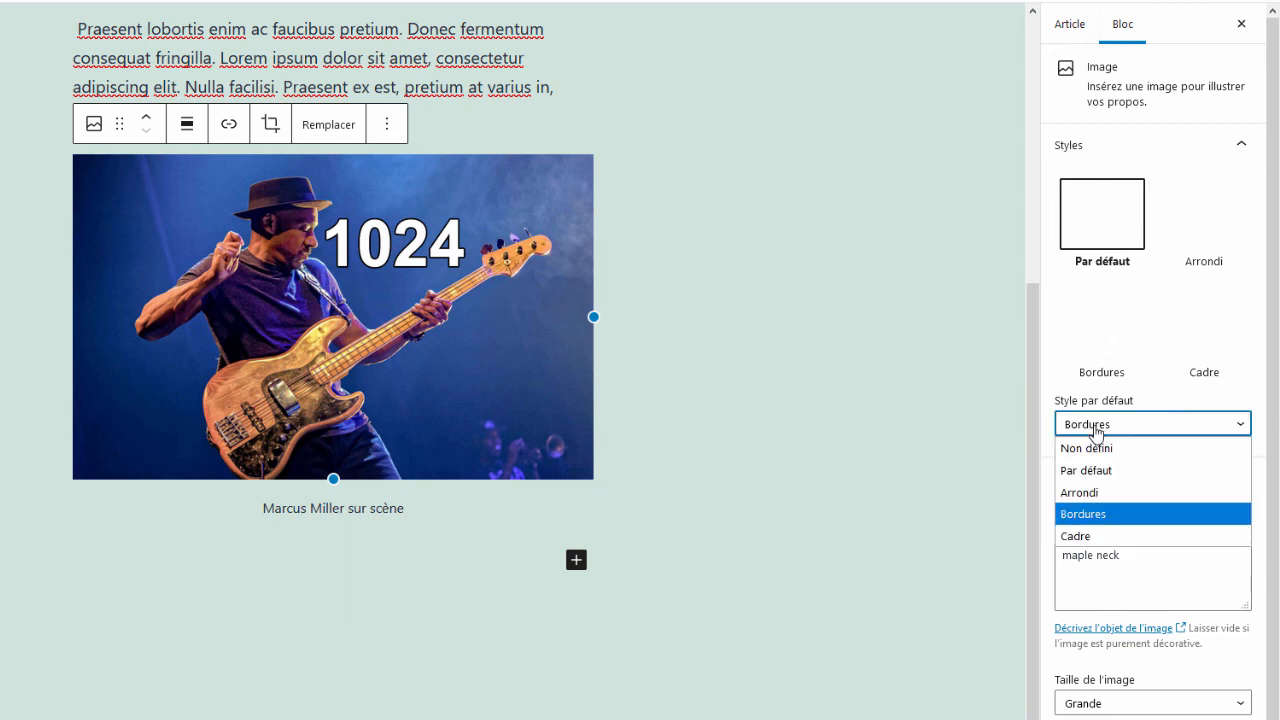
click(1077, 497)
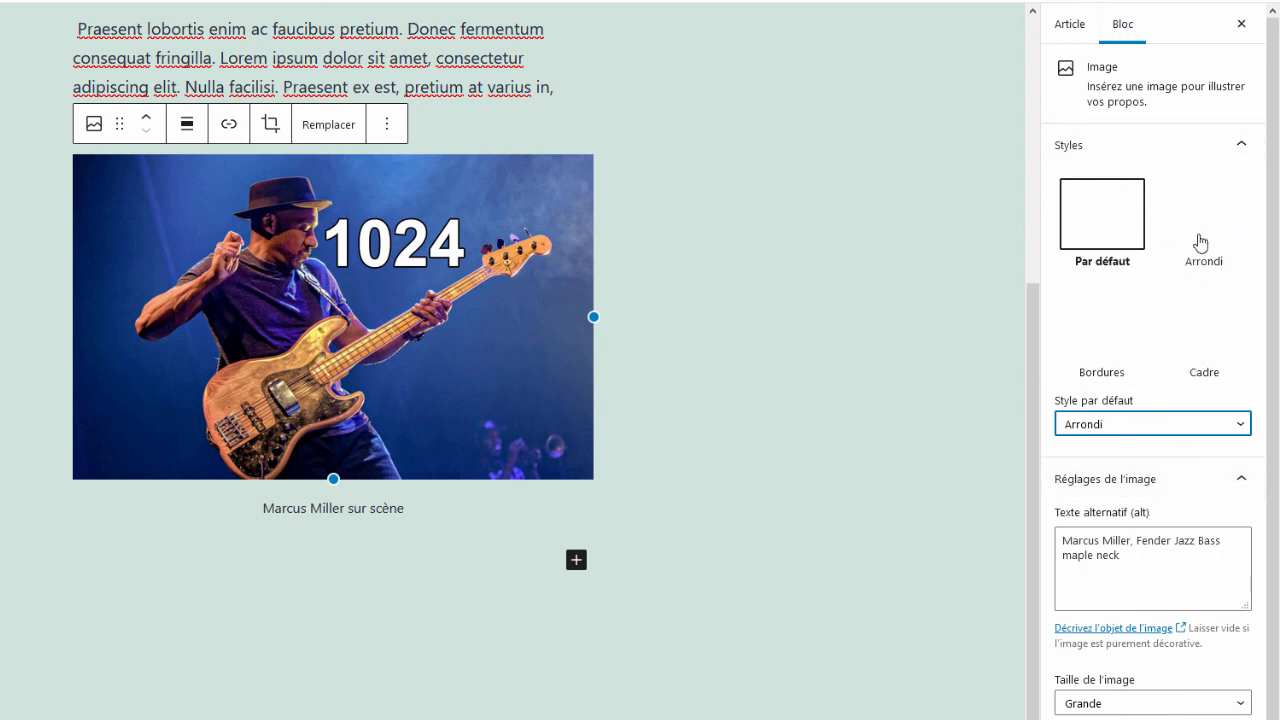
Compare the block settings of the second paragraph and the image, leaving the image selected with its Styles section collapsed
click(1238, 150)
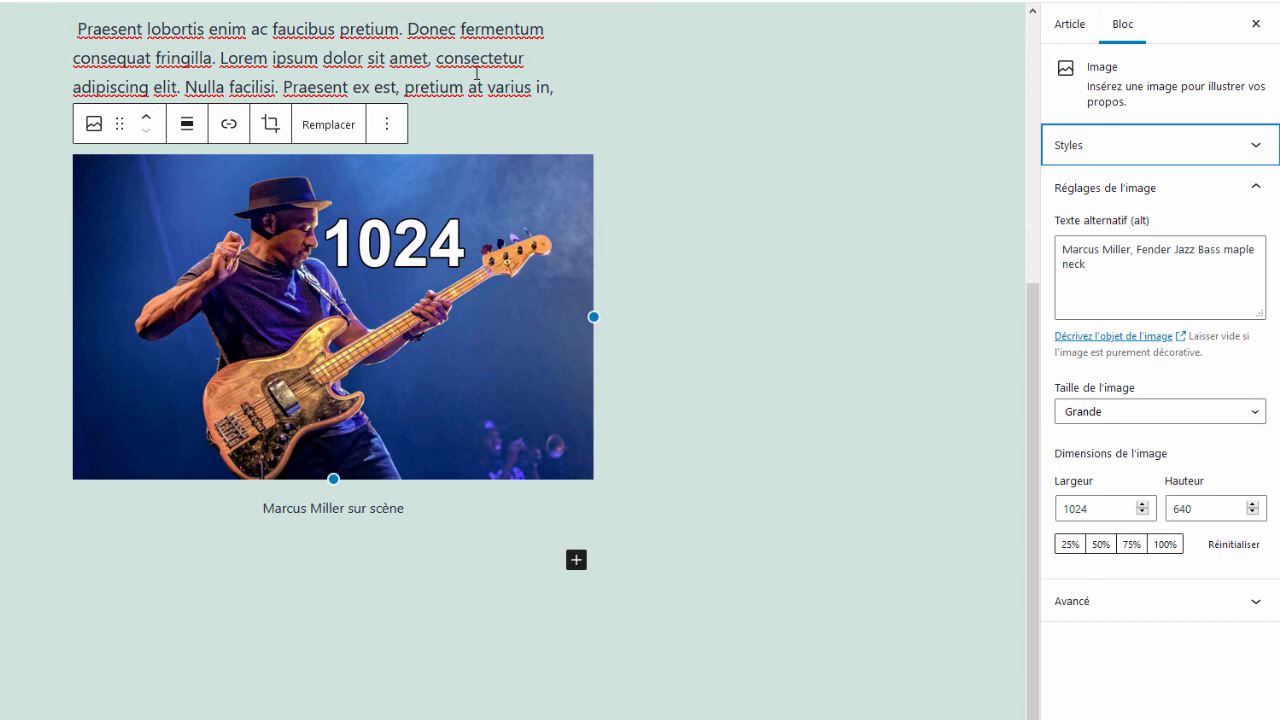
click(436, 57)
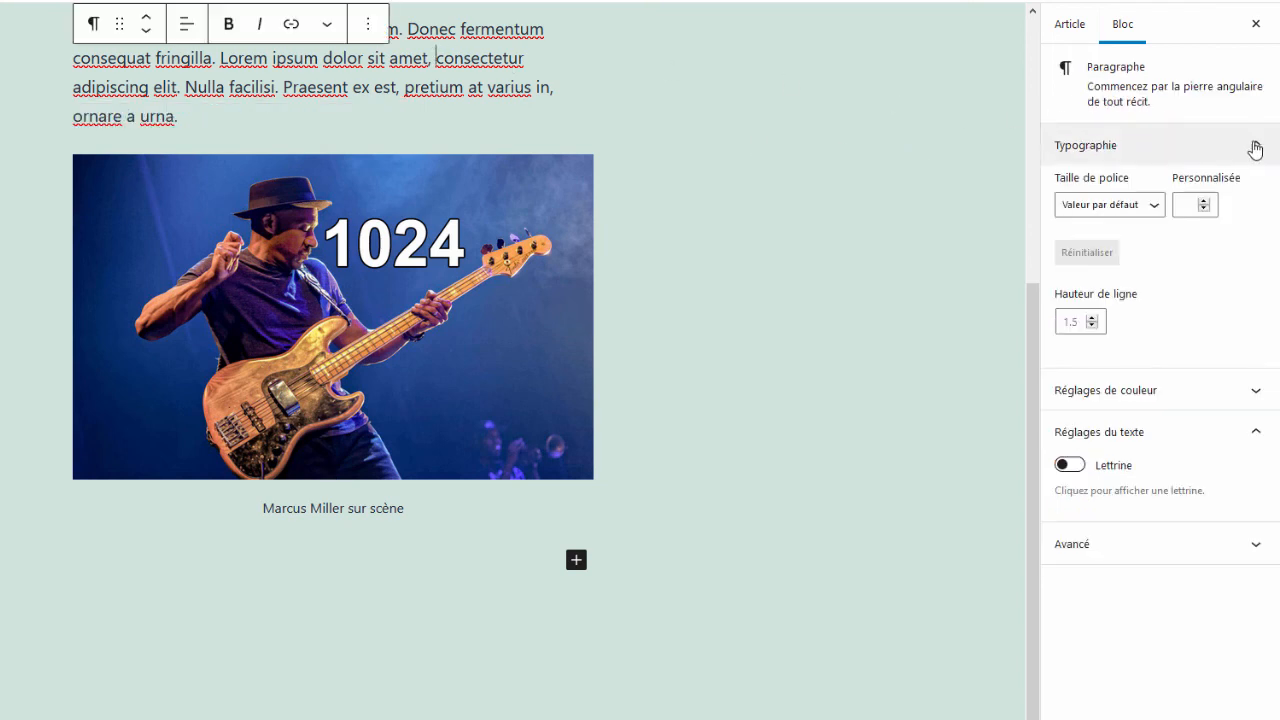
click(415, 265)
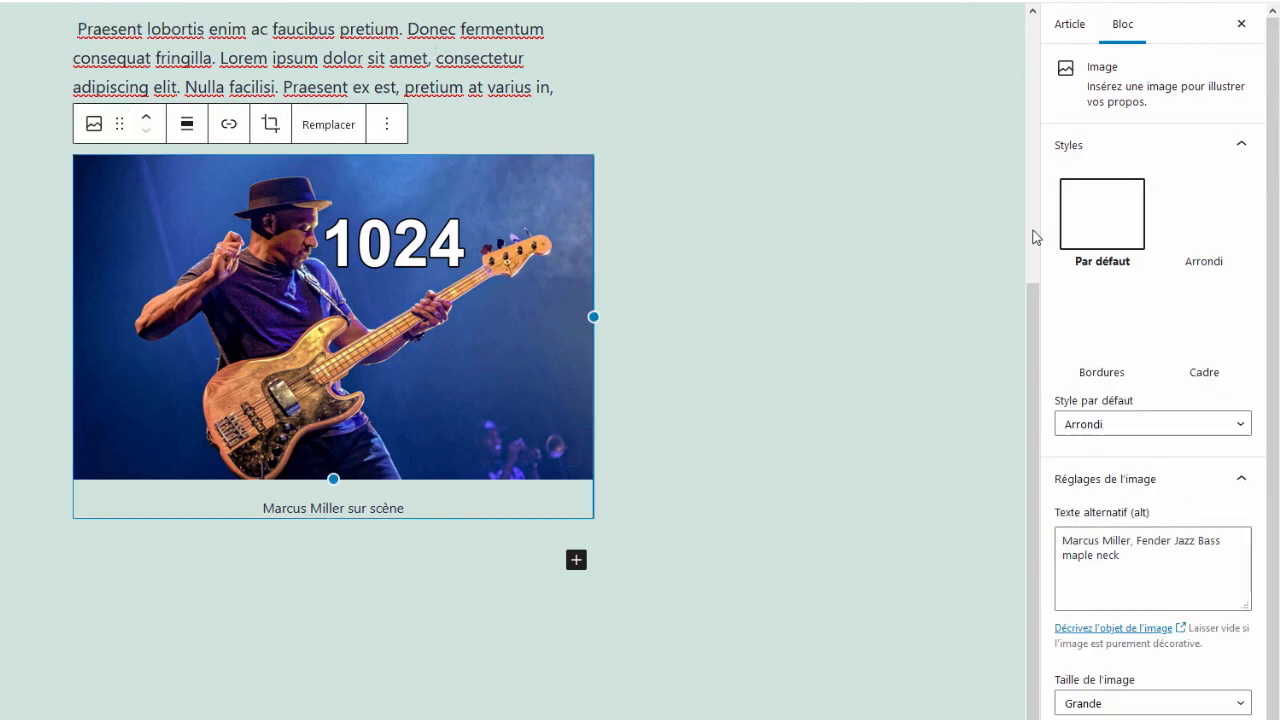
click(1240, 147)
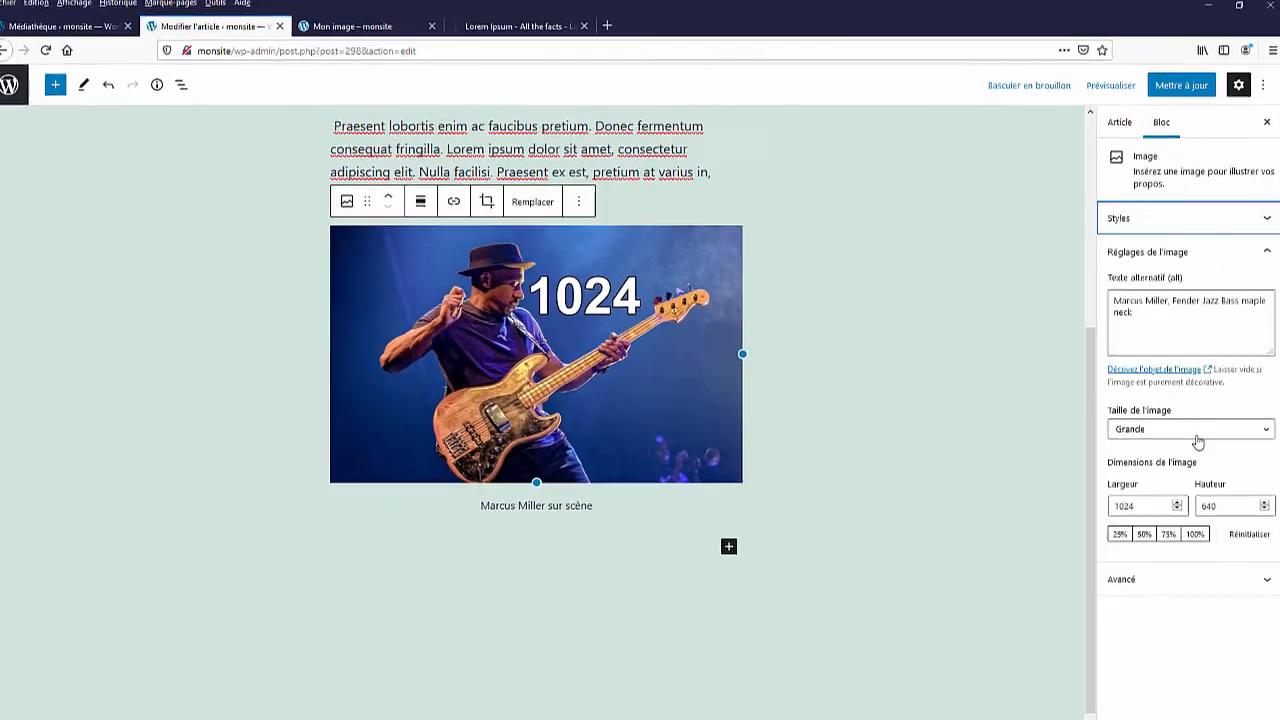